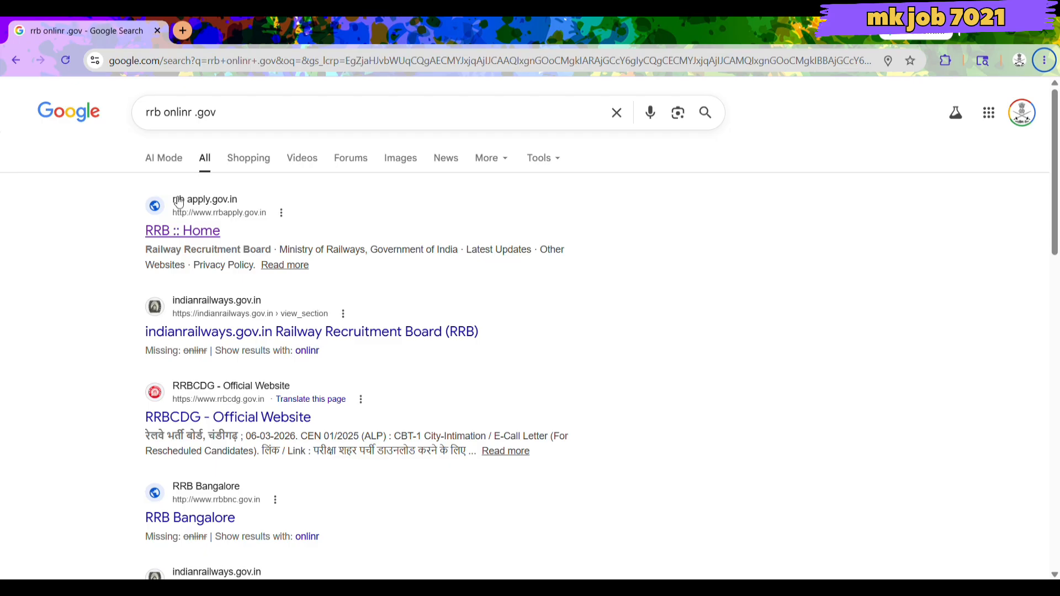
Open the official RRB apply site from the search results and close the fake-websites warning.
{"action": "left_click", "coordinate": [170, 234]}
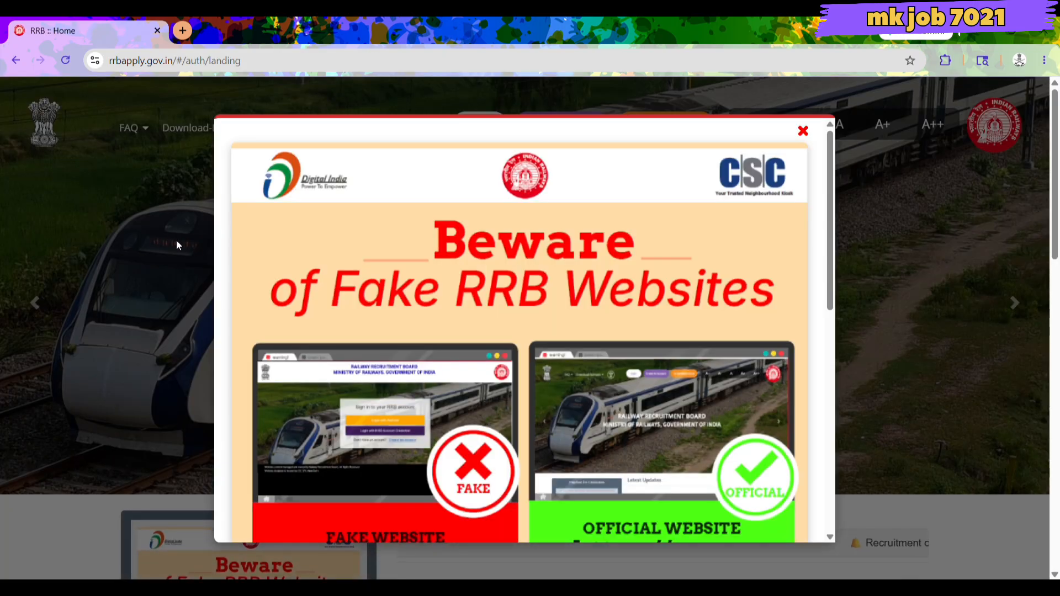
{"action": "scroll", "coordinate": [404, 283], "scroll_direction": "down", "scroll_amount": 6}
{"action": "scroll", "coordinate": [405, 286], "scroll_direction": "down", "scroll_amount": 4}
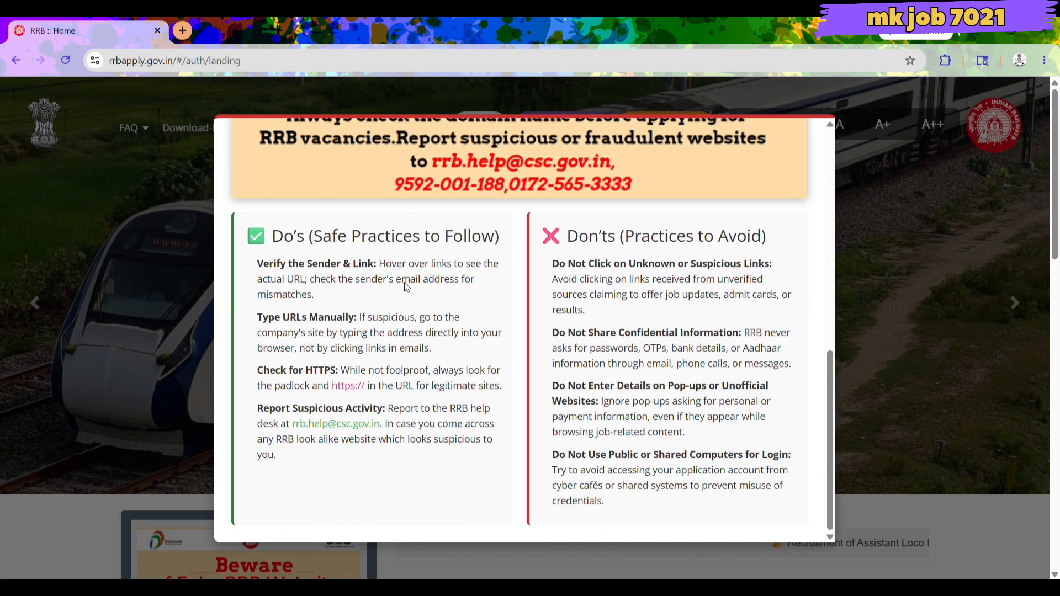
{"action": "scroll", "coordinate": [404, 285], "scroll_direction": "up", "scroll_amount": 10}
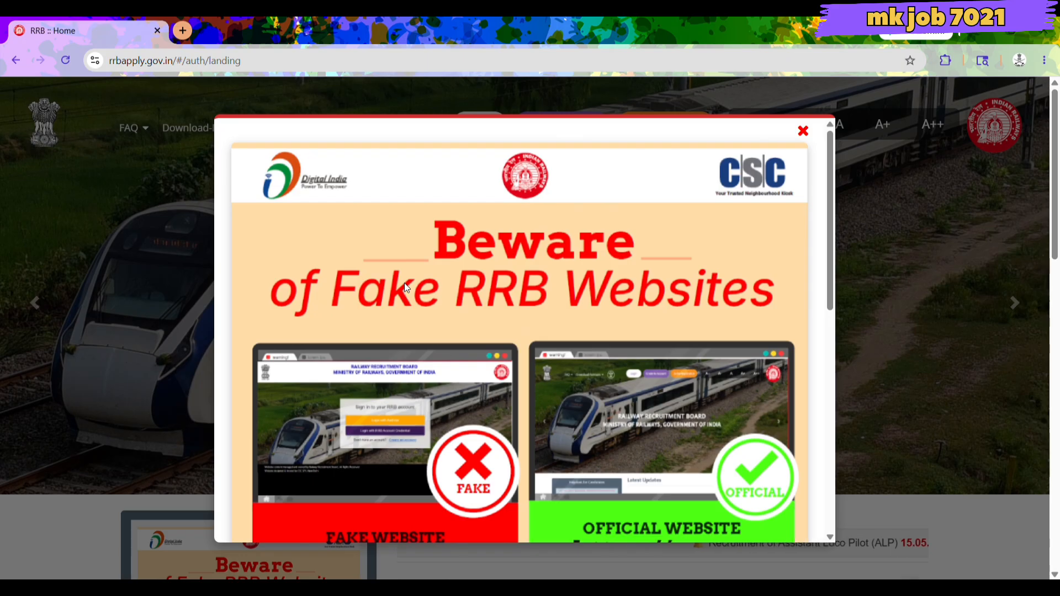
{"action": "scroll", "coordinate": [404, 285], "scroll_direction": "down", "scroll_amount": 3}
{"action": "scroll", "coordinate": [401, 291], "scroll_direction": "up", "scroll_amount": 1}
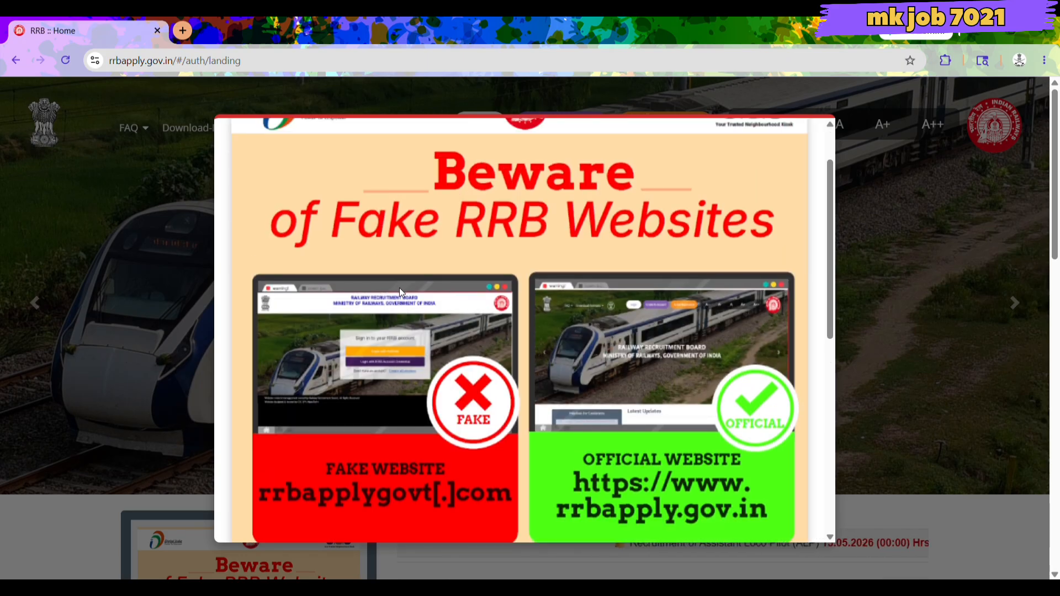
{"action": "key", "text": "Escape"}
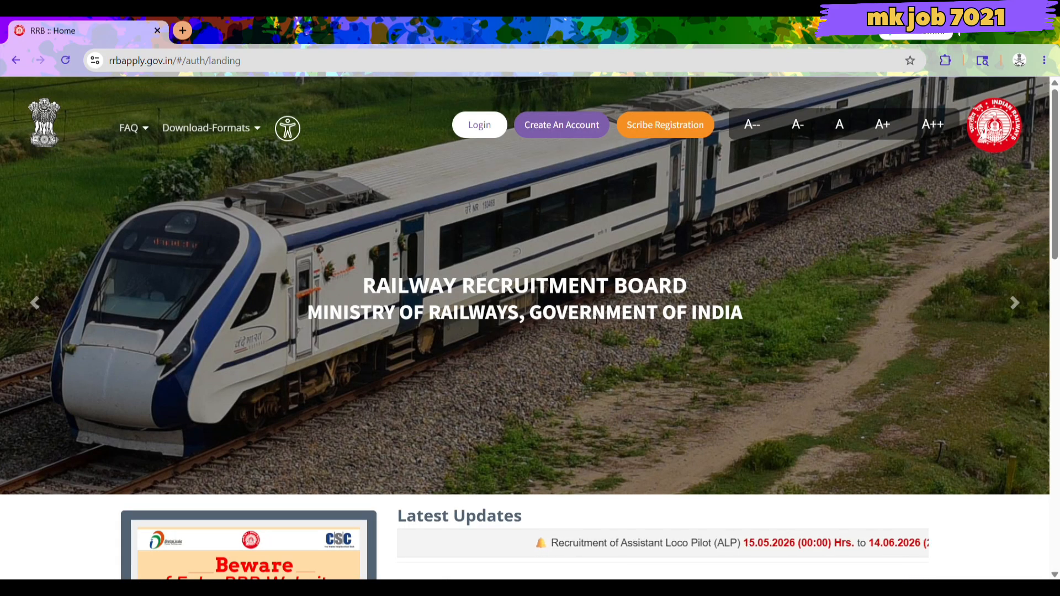
Browse Latest Updates to find the Assistant Loco Pilot (ALP) recruitment entry, closing 14/06/2026.
{"action": "scroll", "coordinate": [584, 326], "scroll_direction": "down", "scroll_amount": 1}
{"action": "scroll", "coordinate": [584, 324], "scroll_direction": "down", "scroll_amount": 3}
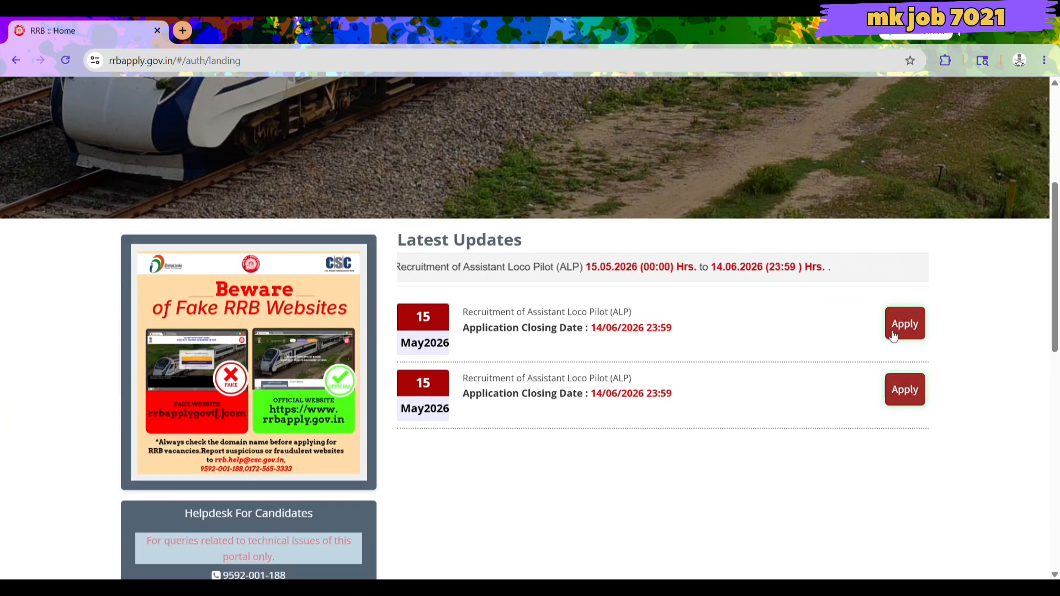
{"action": "scroll", "coordinate": [843, 343], "scroll_direction": "up", "scroll_amount": 4}
{"action": "scroll", "coordinate": [844, 343], "scroll_direction": "down", "scroll_amount": 3}
{"action": "scroll", "coordinate": [843, 343], "scroll_direction": "down", "scroll_amount": 1}
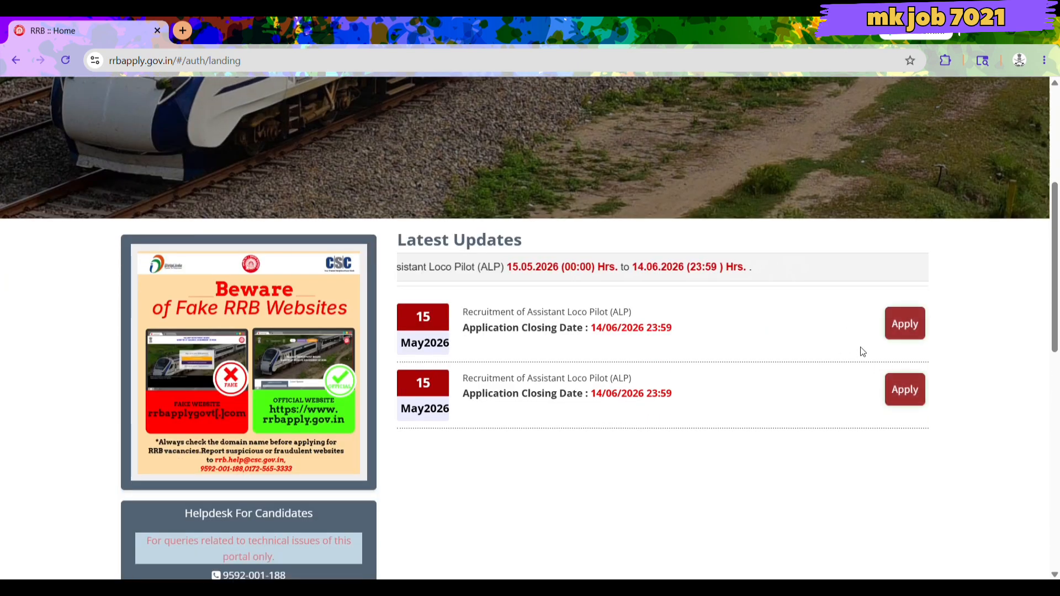
{"action": "scroll", "coordinate": [732, 343], "scroll_direction": "up", "scroll_amount": 4}
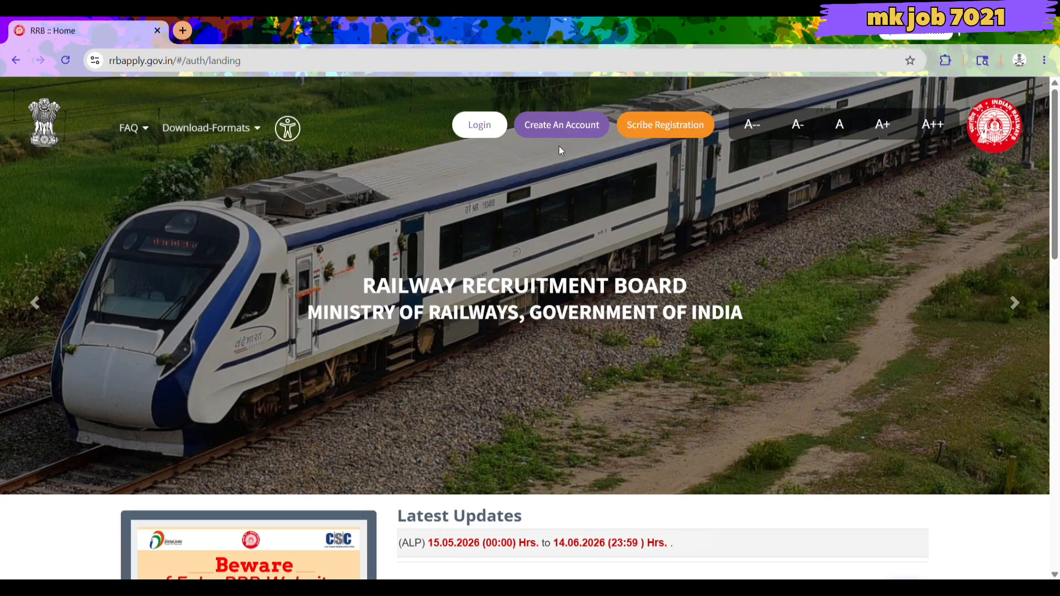
Open Create an Account and dismiss its existing-accounts note, repeating once via the home page.
{"action": "left_click", "coordinate": [564, 129]}
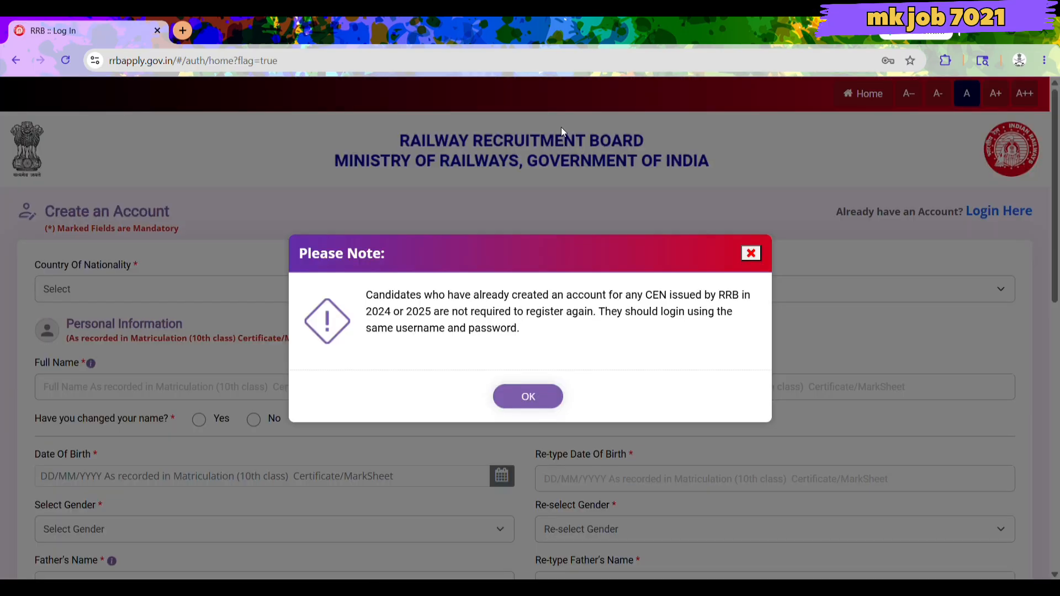
{"action": "left_click", "coordinate": [533, 398]}
{"action": "scroll", "coordinate": [245, 315], "scroll_direction": "down", "scroll_amount": 6}
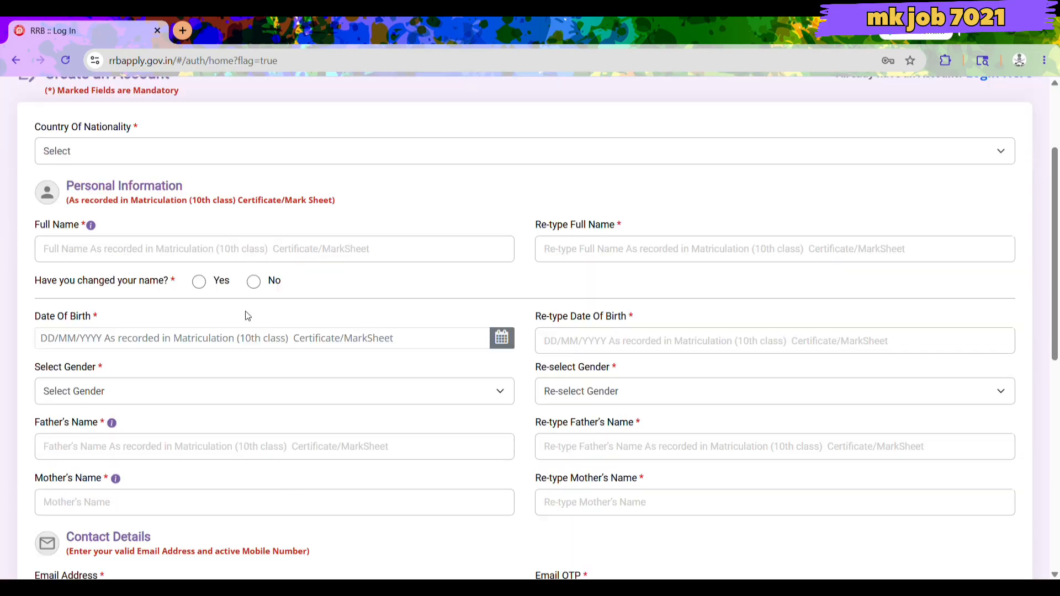
{"action": "scroll", "coordinate": [251, 316], "scroll_direction": "up", "scroll_amount": 6}
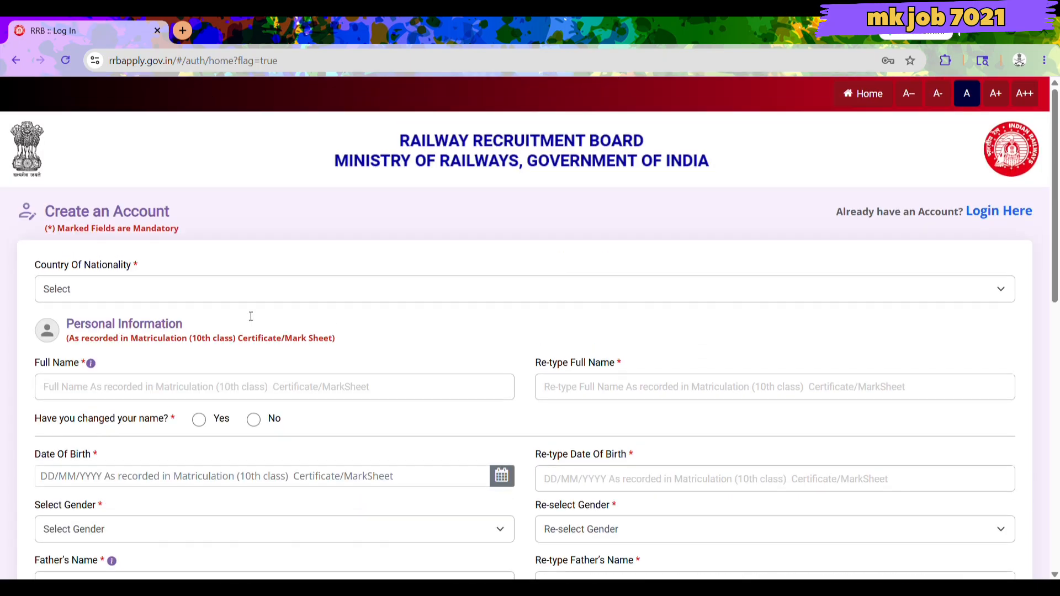
{"action": "left_click", "coordinate": [15, 60]}
{"action": "left_click", "coordinate": [802, 131]}
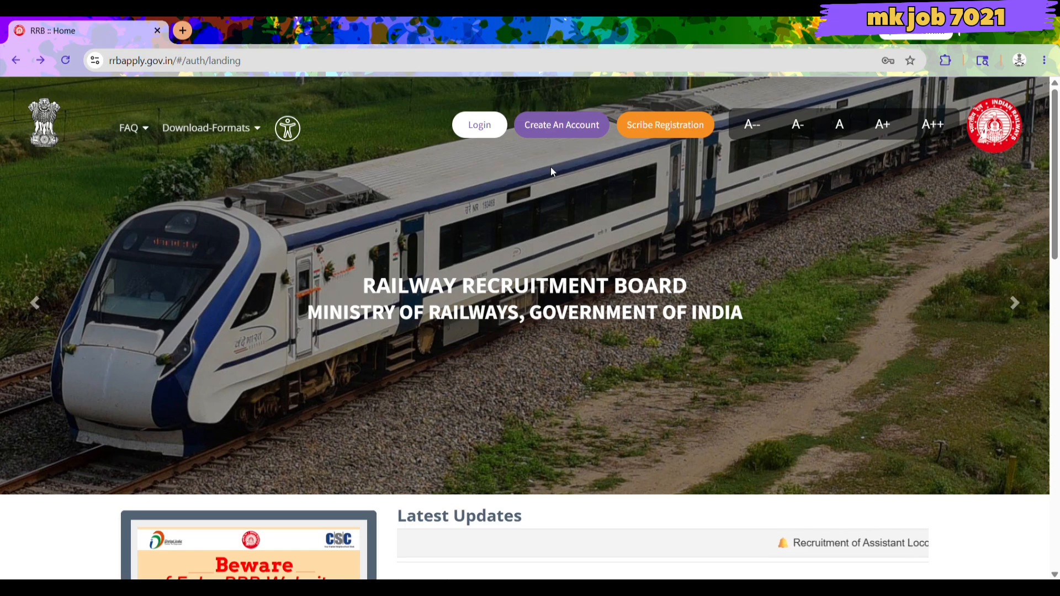
{"action": "left_click", "coordinate": [568, 135]}
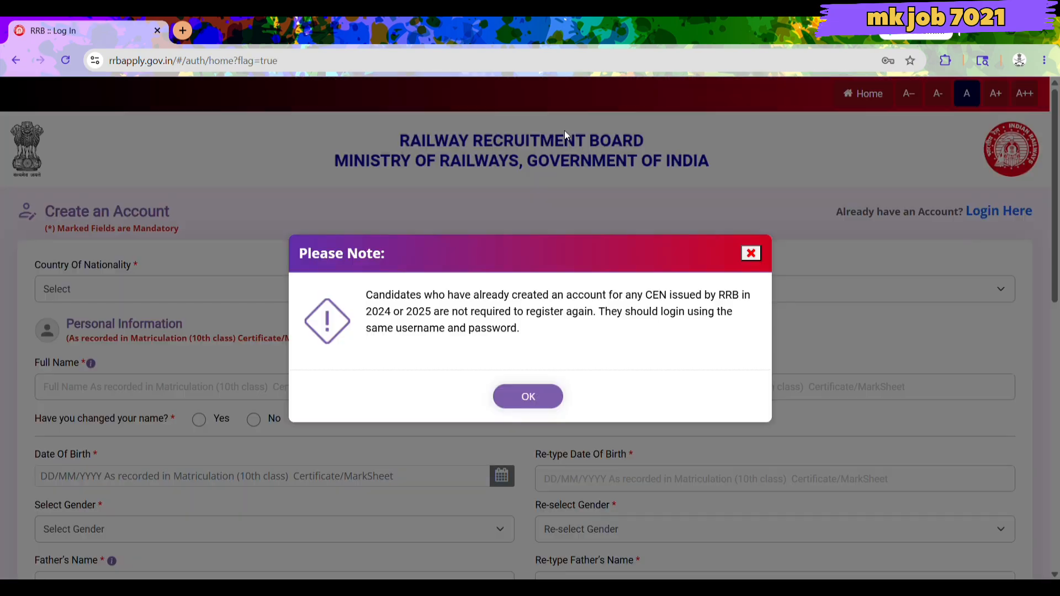
{"action": "left_click", "coordinate": [511, 399]}
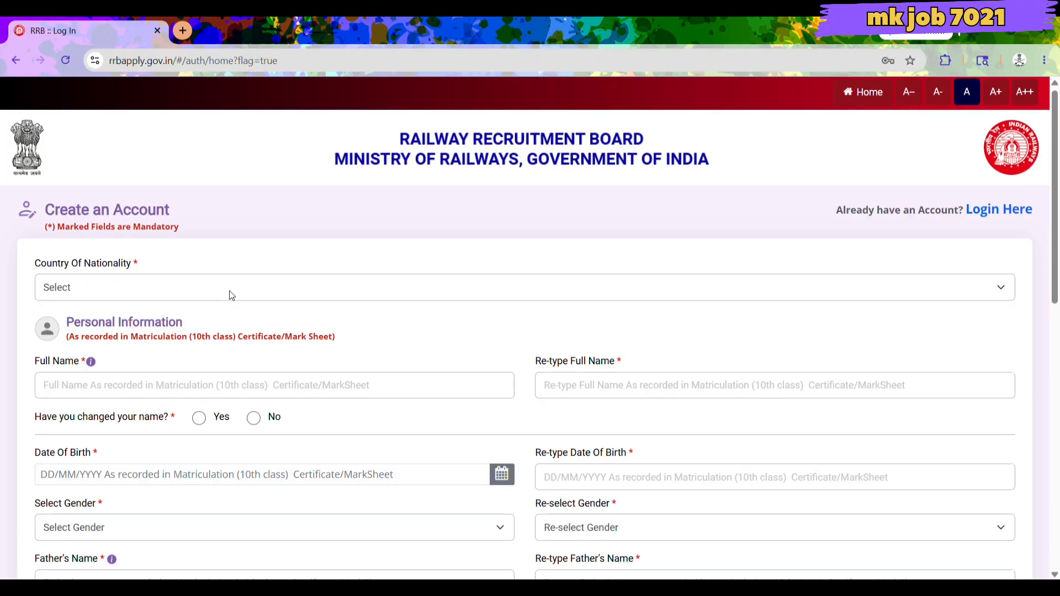
{"action": "scroll", "coordinate": [230, 296], "scroll_direction": "down", "scroll_amount": 1}
{"action": "left_click", "coordinate": [221, 230]}
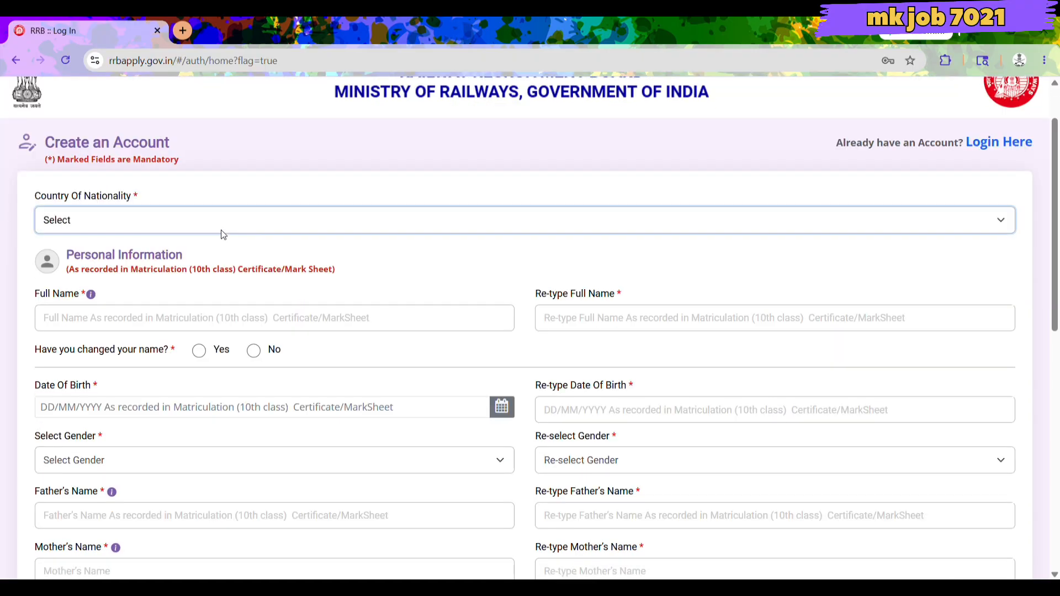
{"action": "left_click", "coordinate": [214, 260]}
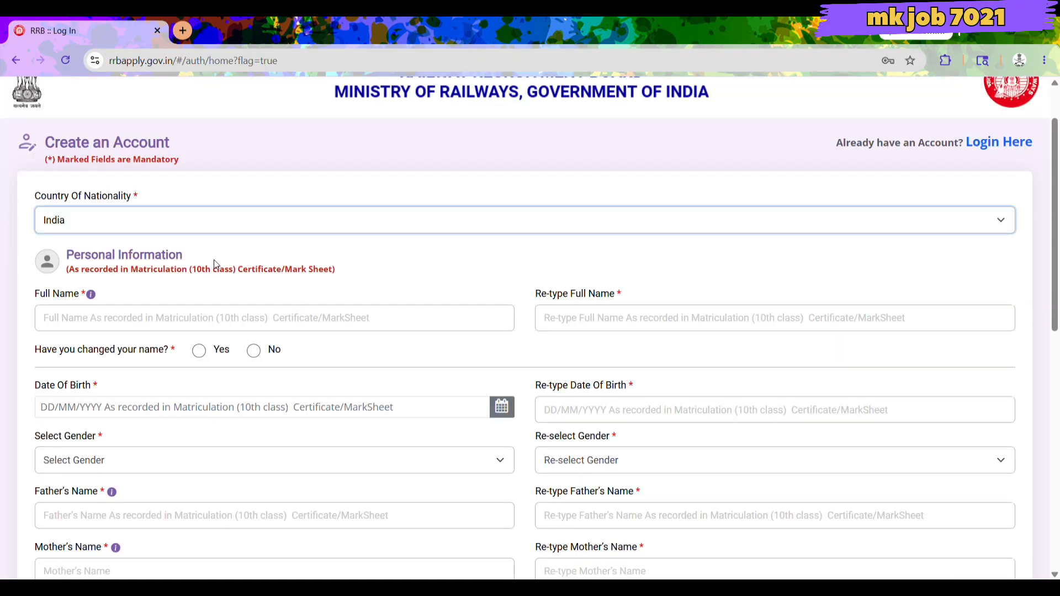
{"action": "left_click", "coordinate": [161, 324]}
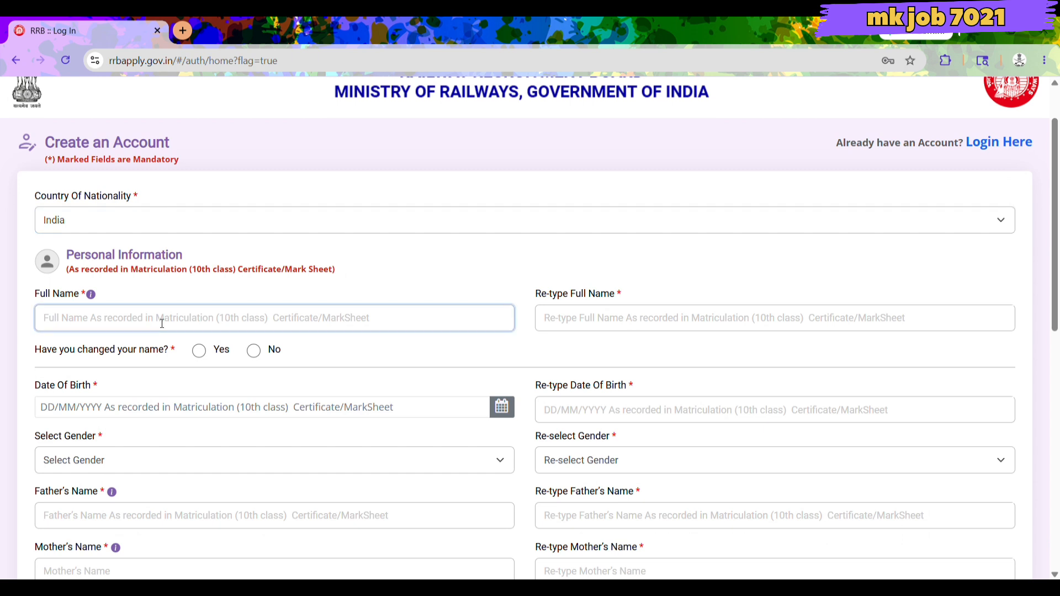
{"action": "left_click", "coordinate": [655, 326]}
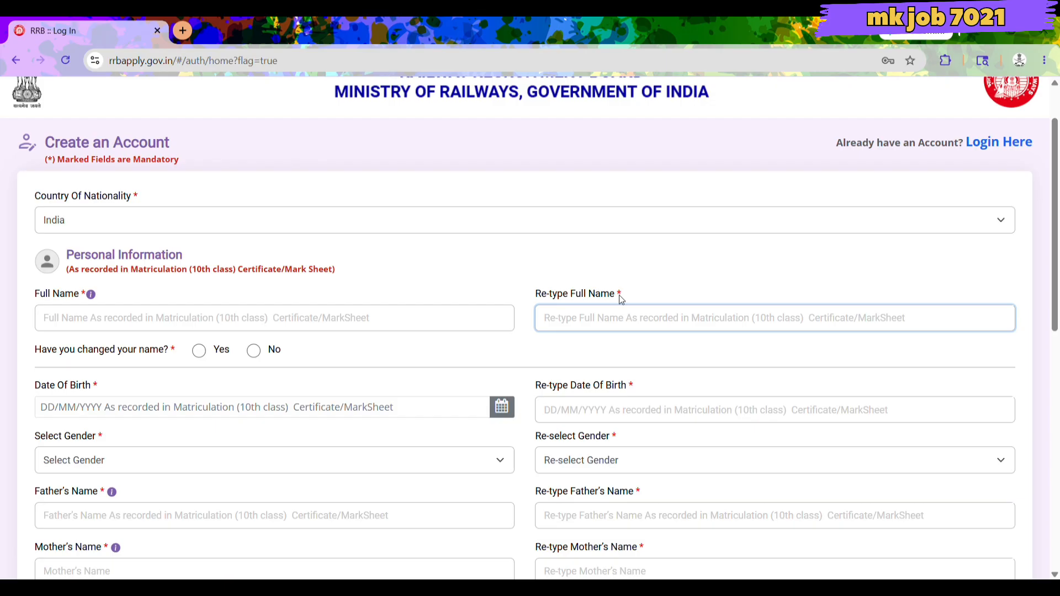
{"action": "scroll", "coordinate": [308, 333], "scroll_direction": "down", "scroll_amount": 3}
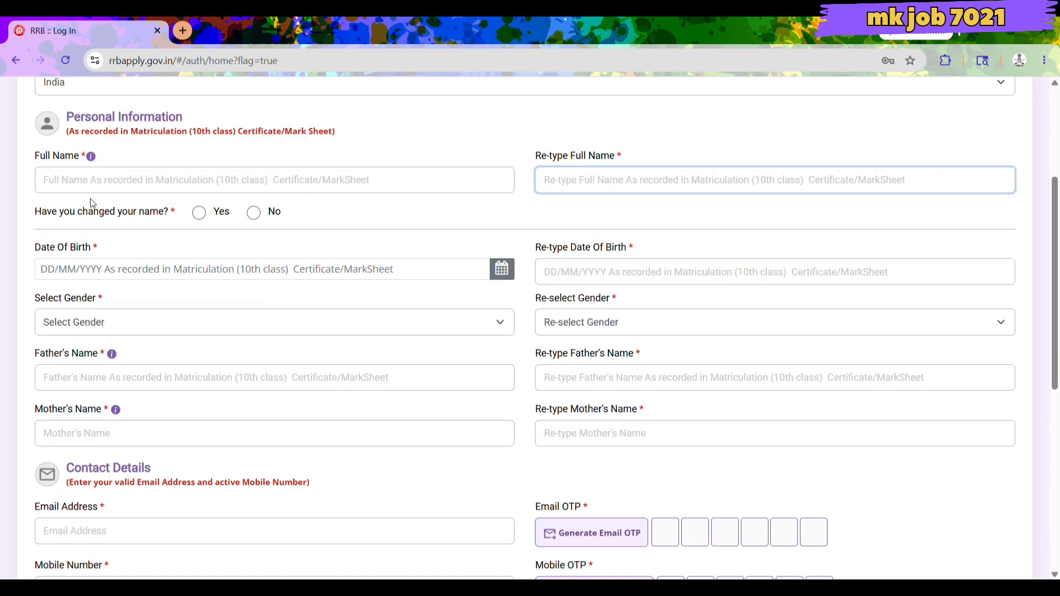
{"action": "left_click", "coordinate": [253, 213]}
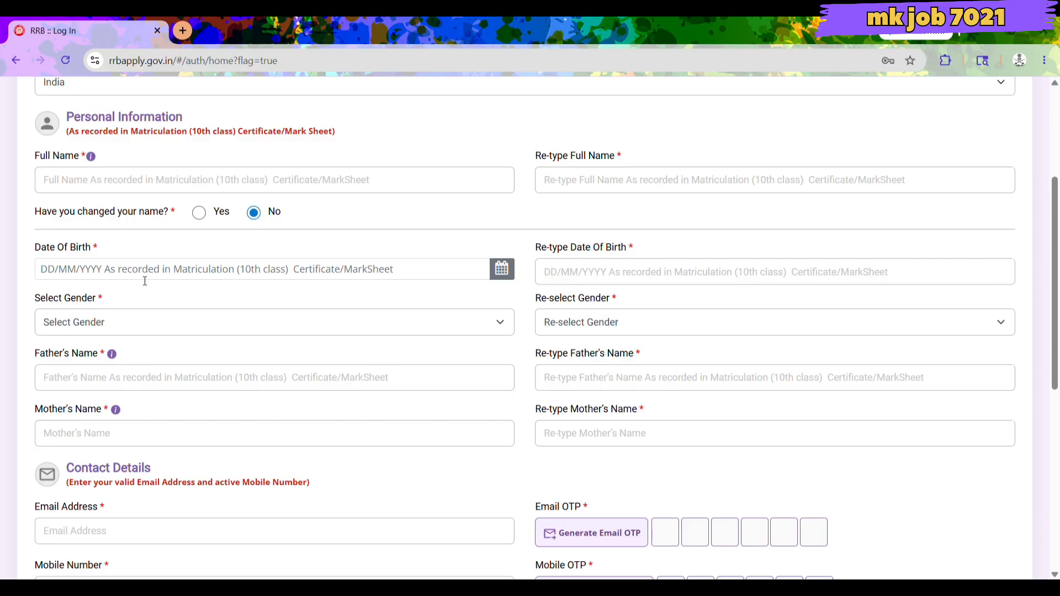
{"action": "scroll", "coordinate": [142, 281], "scroll_direction": "down", "scroll_amount": 2}
{"action": "scroll", "coordinate": [84, 212], "scroll_direction": "up", "scroll_amount": 1}
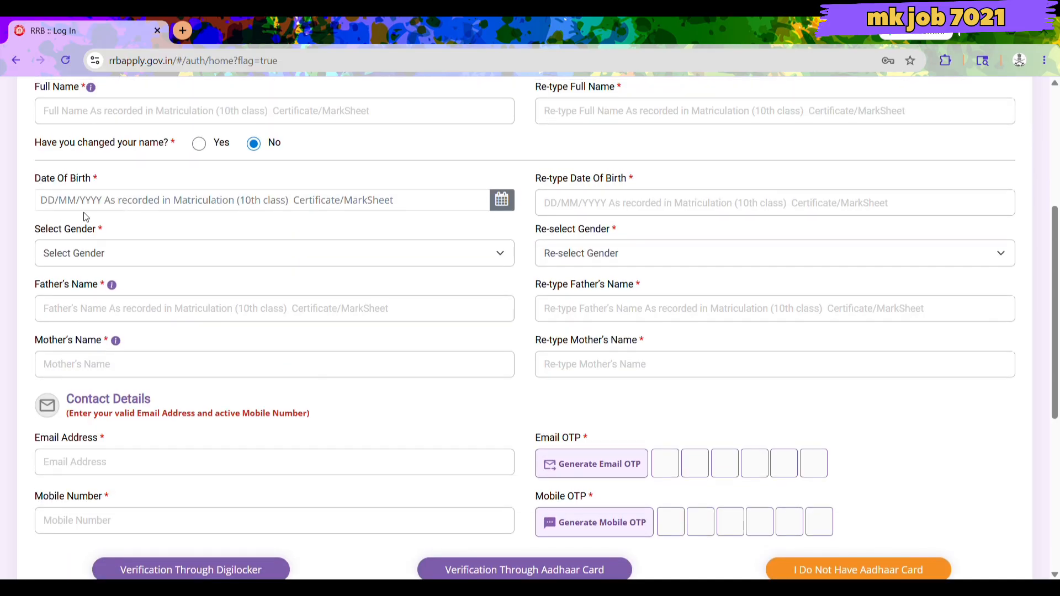
{"action": "left_click", "coordinate": [84, 212]}
{"action": "left_click", "coordinate": [314, 243]}
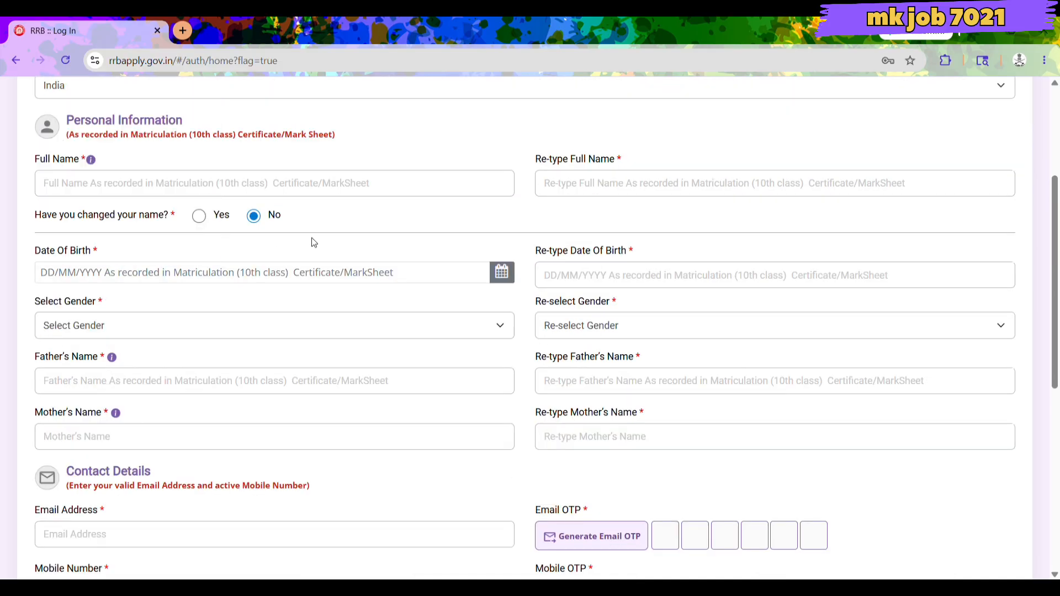
{"action": "scroll", "coordinate": [313, 242], "scroll_direction": "up", "scroll_amount": 2}
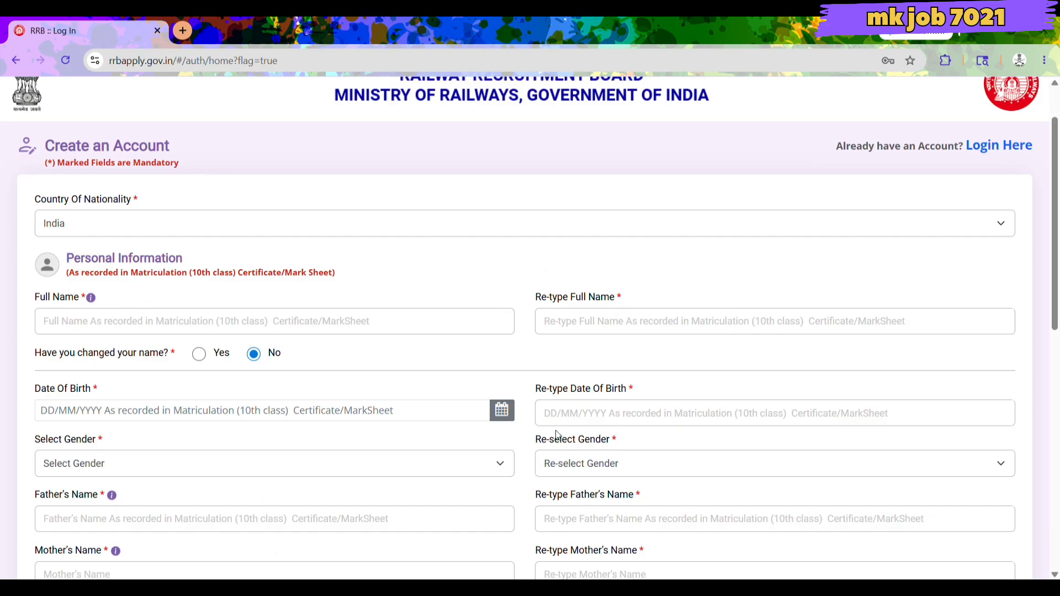
{"action": "scroll", "coordinate": [606, 430], "scroll_direction": "down", "scroll_amount": 1}
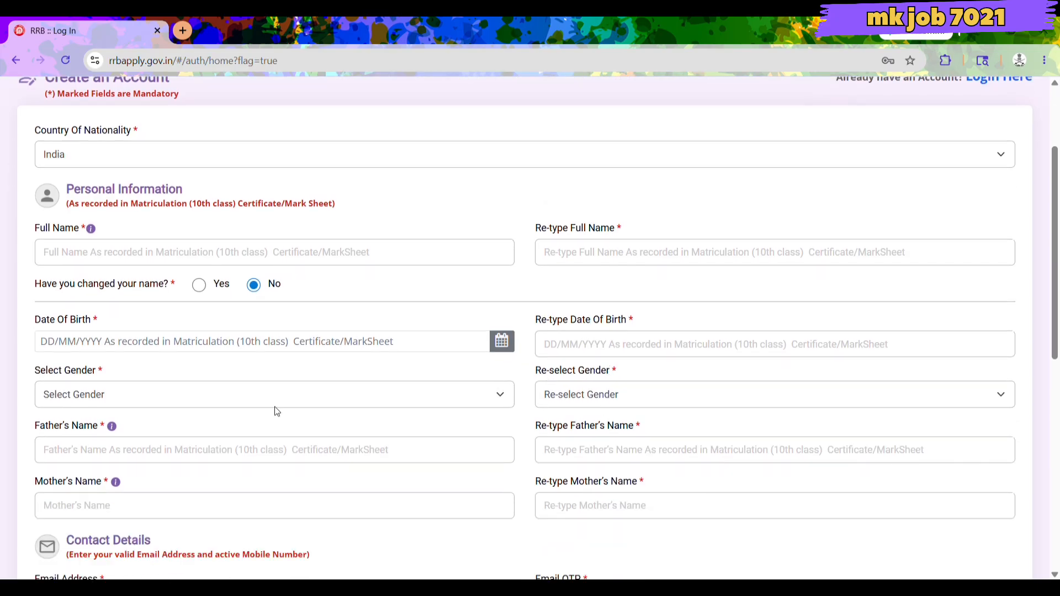
{"action": "left_click", "coordinate": [225, 405]}
{"action": "left_click", "coordinate": [200, 433]}
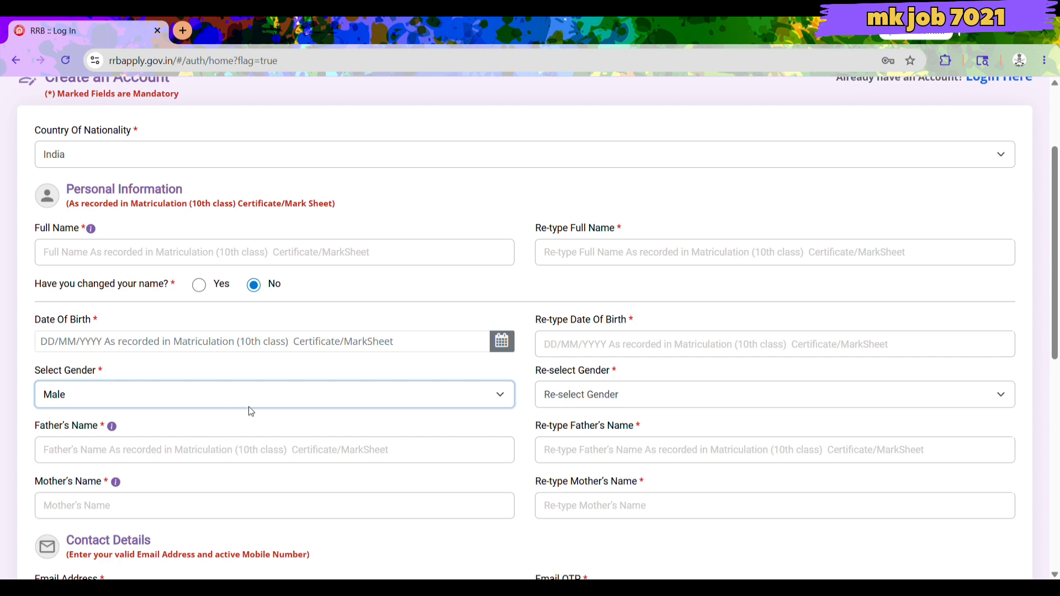
{"action": "left_click", "coordinate": [606, 403]}
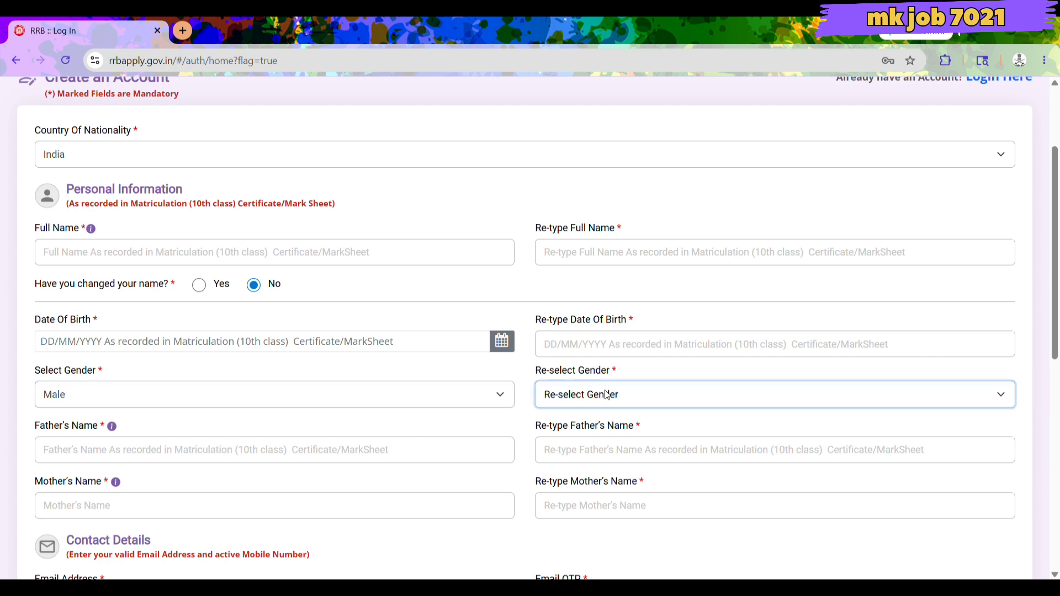
{"action": "left_click", "coordinate": [593, 434]}
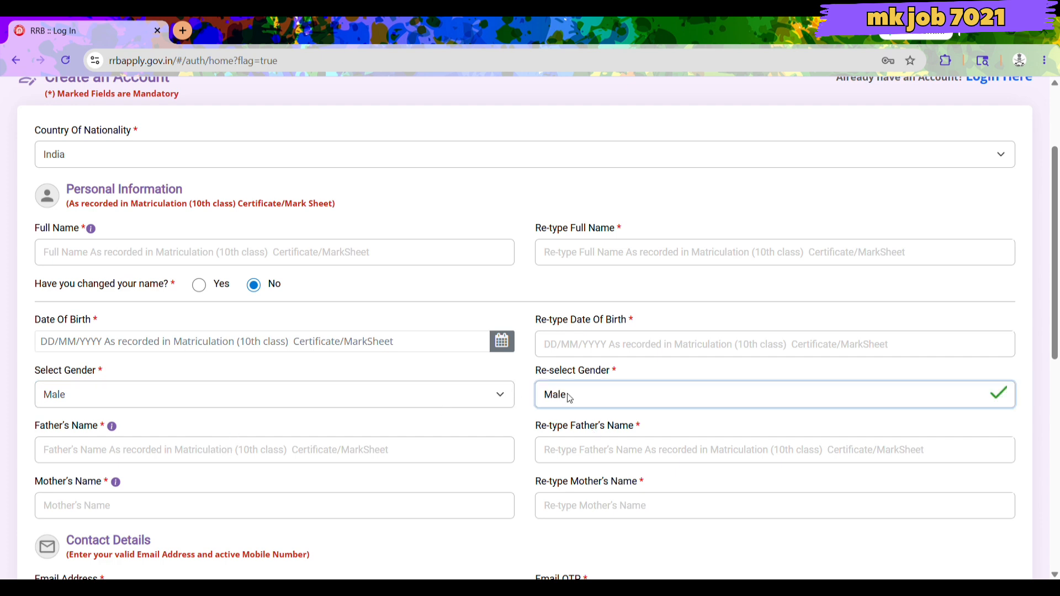
{"action": "scroll", "coordinate": [570, 398], "scroll_direction": "down", "scroll_amount": 1}
{"action": "left_click", "coordinate": [320, 385]}
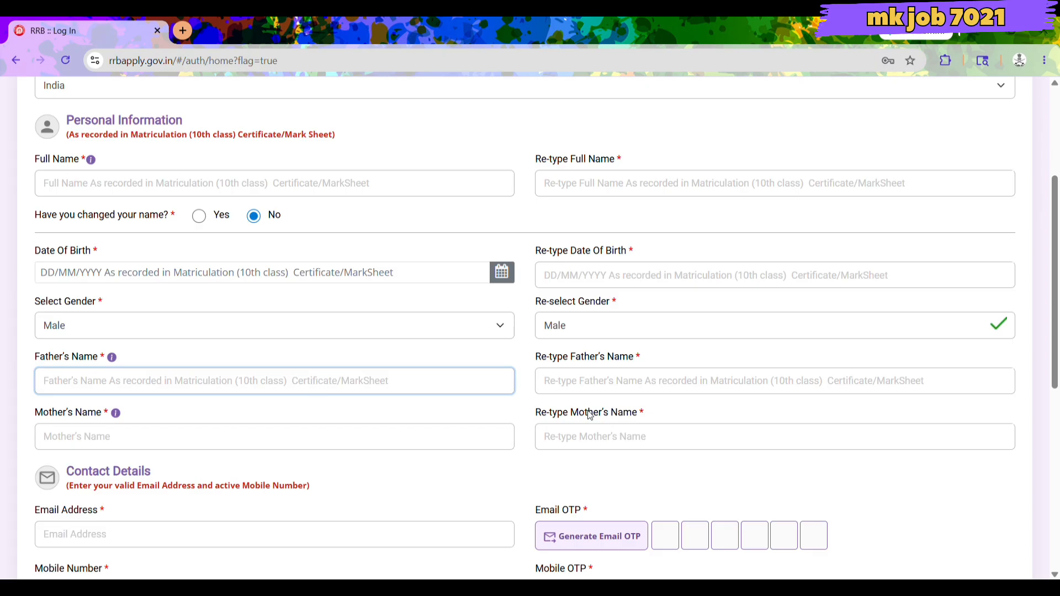
{"action": "left_click", "coordinate": [630, 382]}
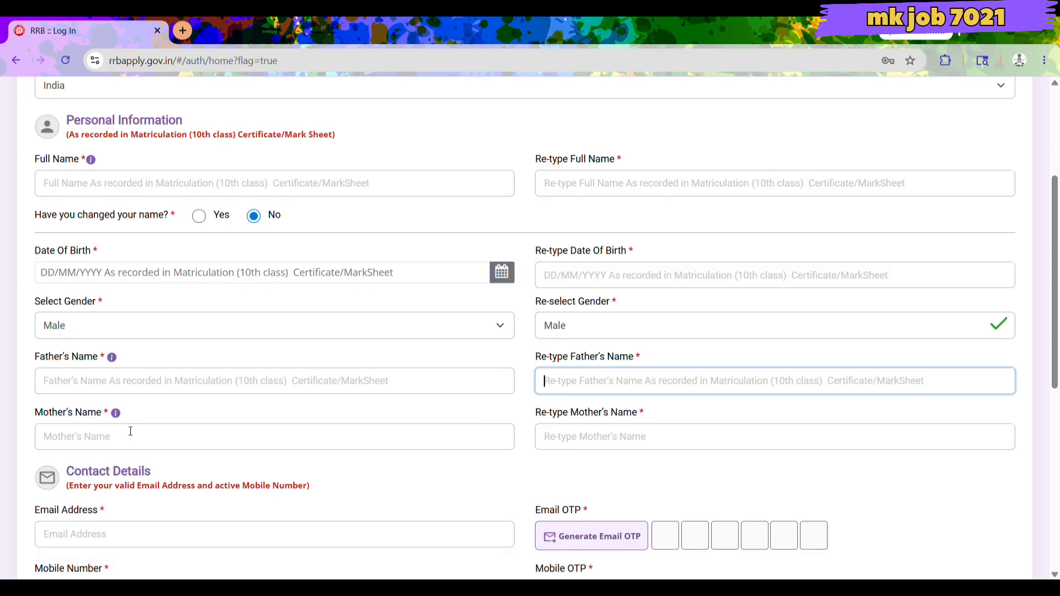
{"action": "left_click", "coordinate": [44, 438]}
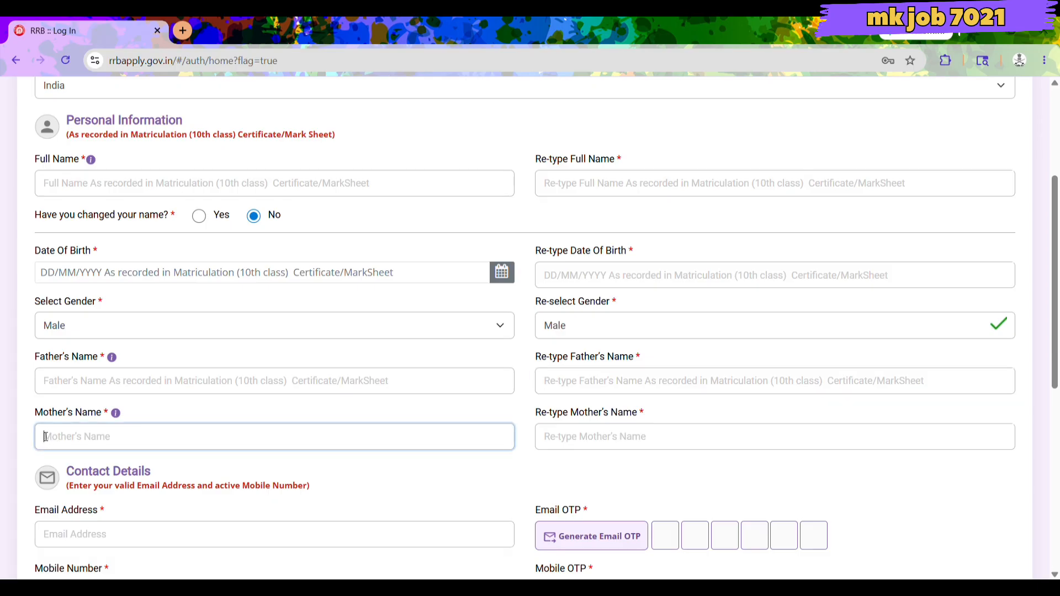
{"action": "left_click", "coordinate": [560, 436]}
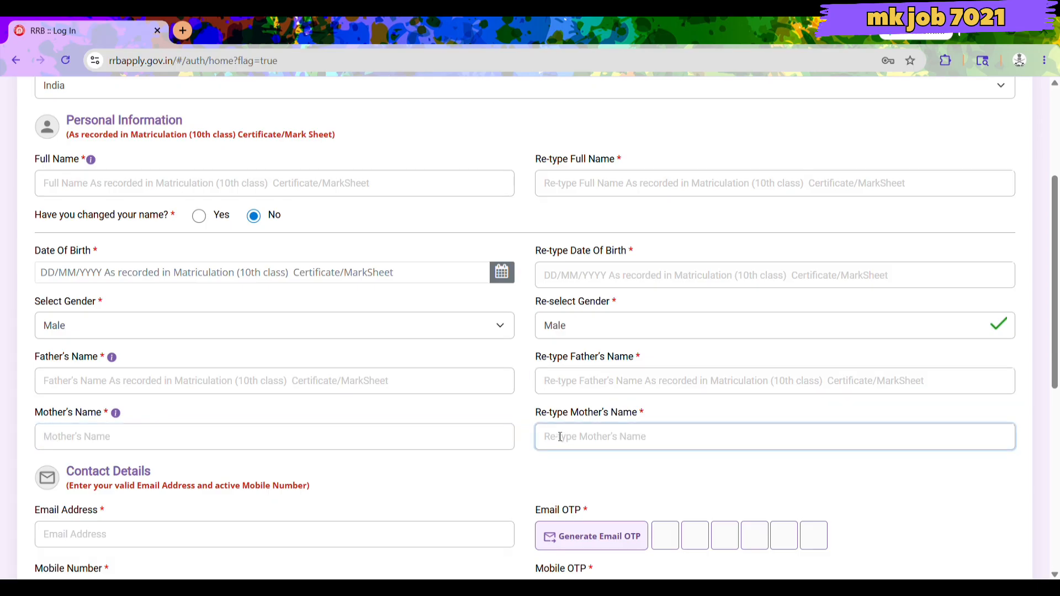
{"action": "scroll", "coordinate": [560, 436], "scroll_direction": "down", "scroll_amount": 1}
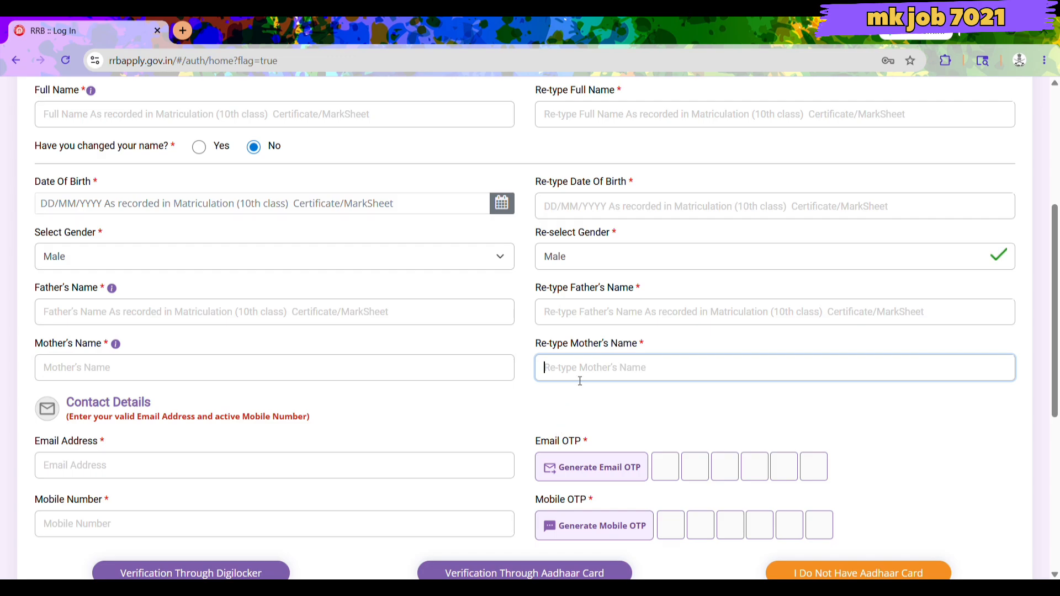
{"action": "scroll", "coordinate": [580, 381], "scroll_direction": "down", "scroll_amount": 2}
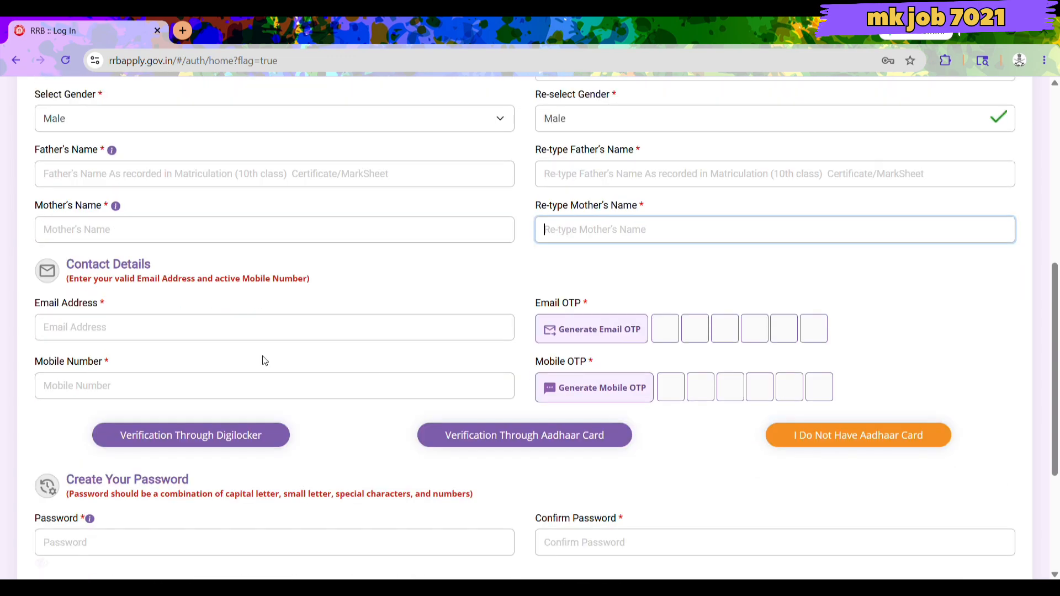
Attempt Preview And Create An Account on the empty form, then return home and close the warning.
{"action": "left_click", "coordinate": [137, 340]}
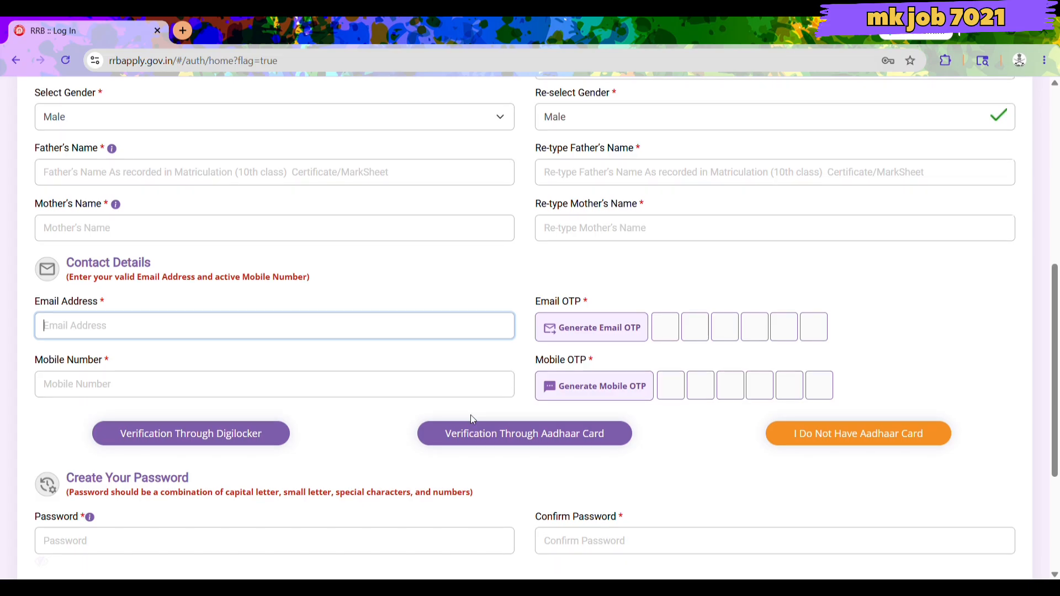
{"action": "scroll", "coordinate": [470, 415], "scroll_direction": "down", "scroll_amount": 1}
{"action": "scroll", "coordinate": [470, 415], "scroll_direction": "down", "scroll_amount": 2}
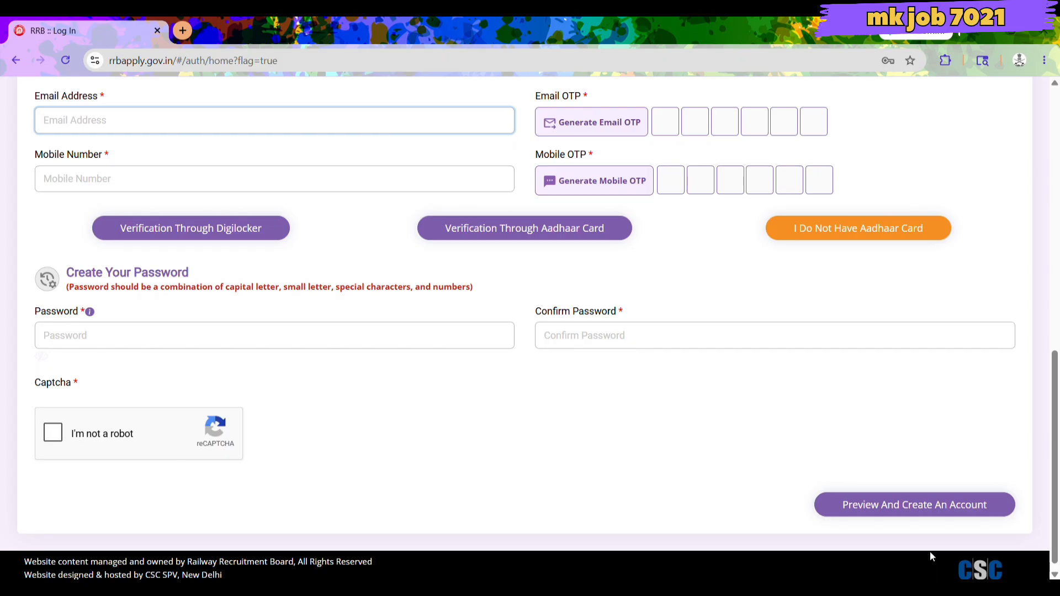
{"action": "left_click", "coordinate": [889, 512]}
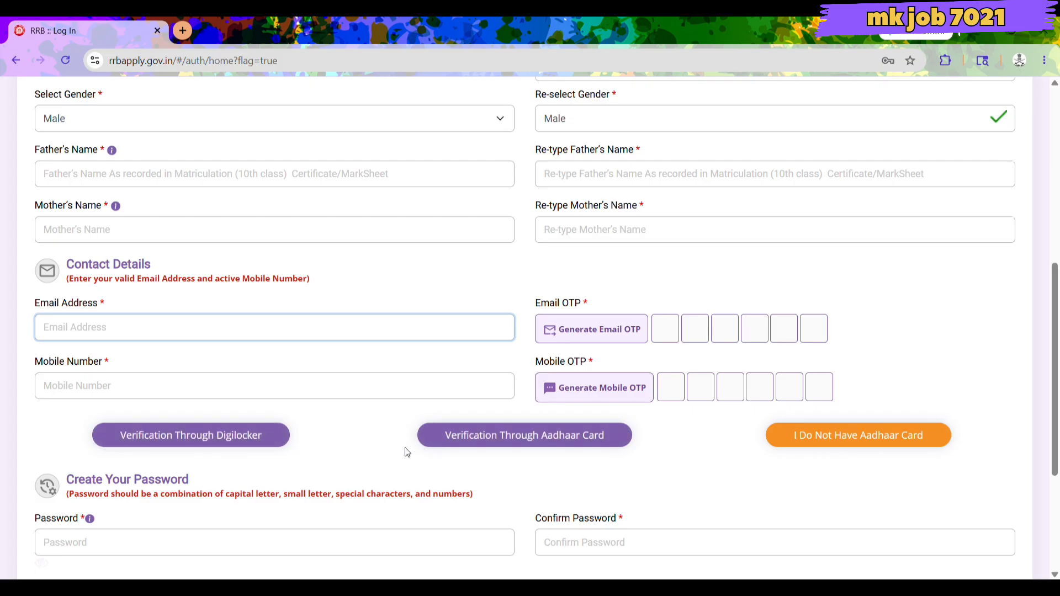
{"action": "scroll", "coordinate": [406, 452], "scroll_direction": "down", "scroll_amount": 1}
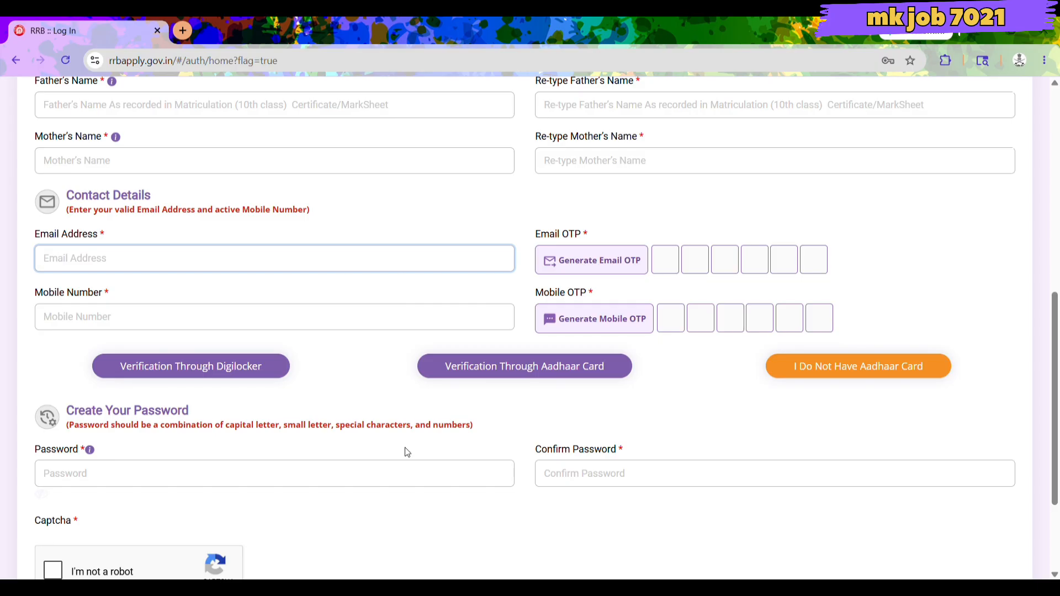
{"action": "scroll", "coordinate": [407, 452], "scroll_direction": "down", "scroll_amount": 2}
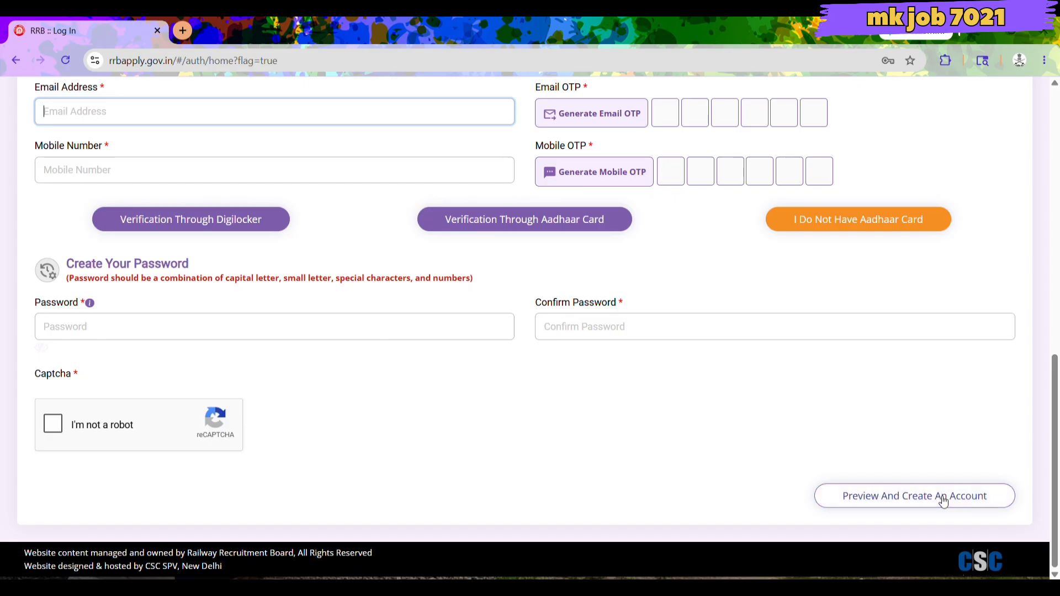
{"action": "scroll", "coordinate": [892, 518], "scroll_direction": "up", "scroll_amount": 9}
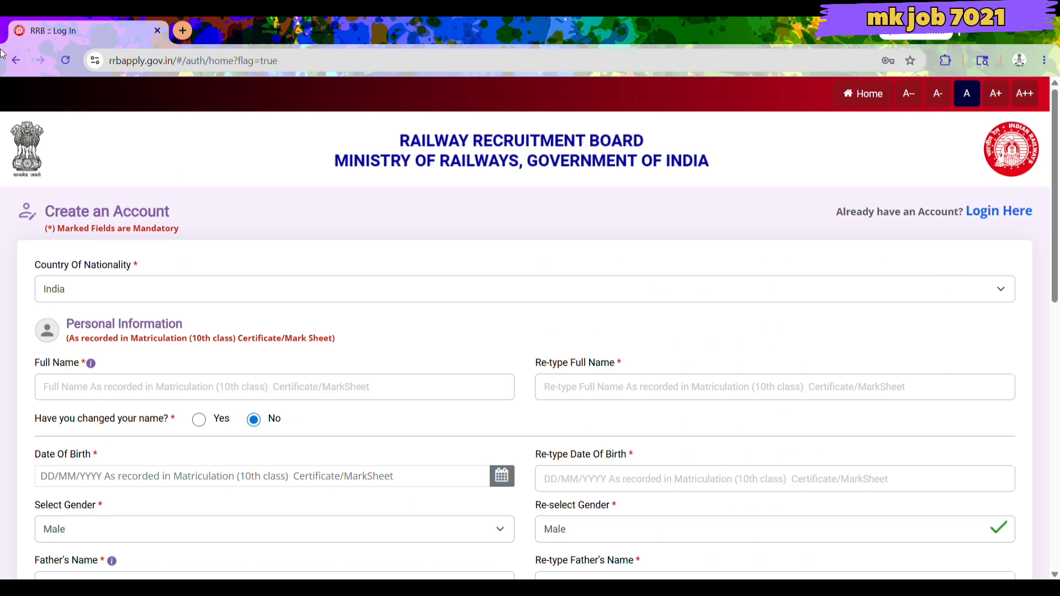
{"action": "left_click", "coordinate": [15, 61]}
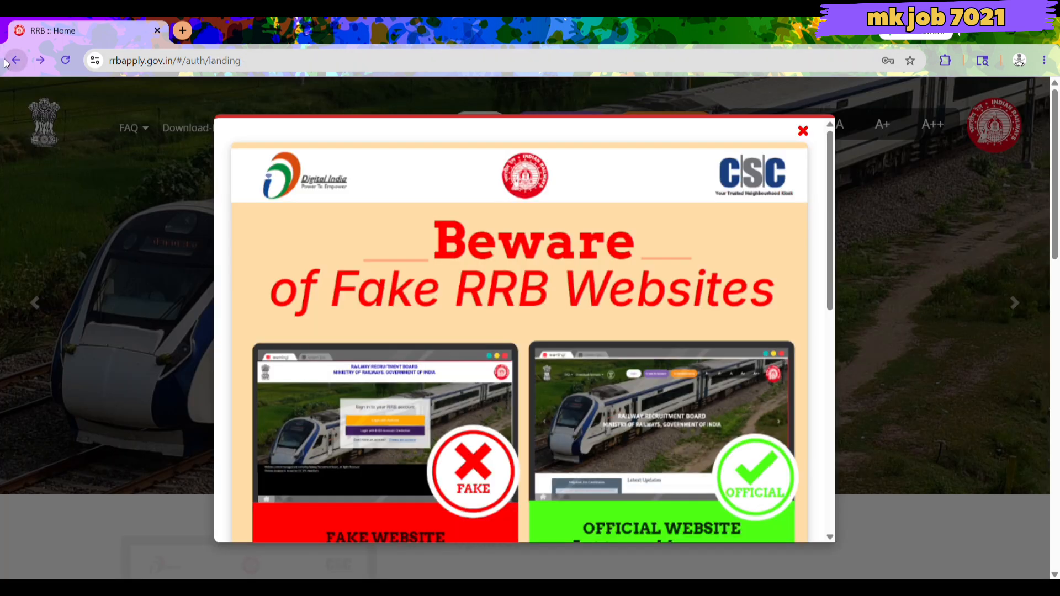
{"action": "left_click", "coordinate": [803, 131]}
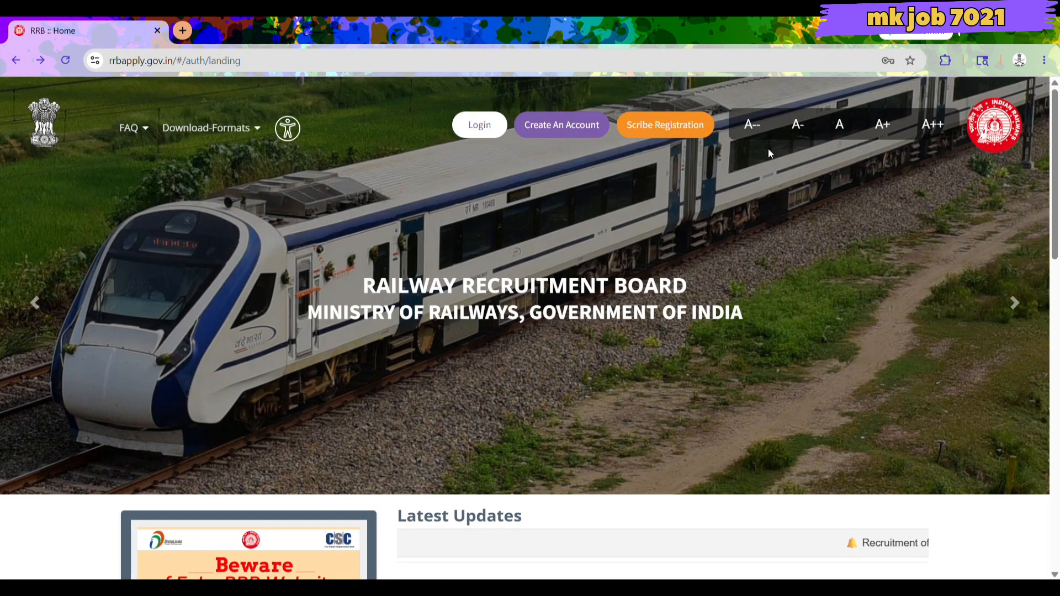
{"action": "left_click", "coordinate": [484, 136]}
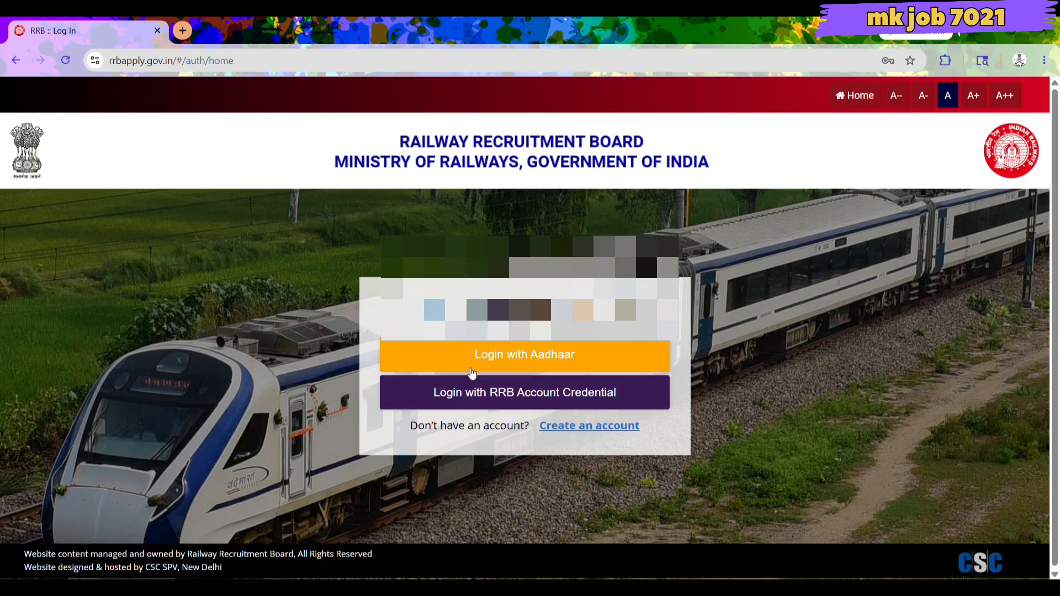
{"action": "left_click", "coordinate": [495, 395]}
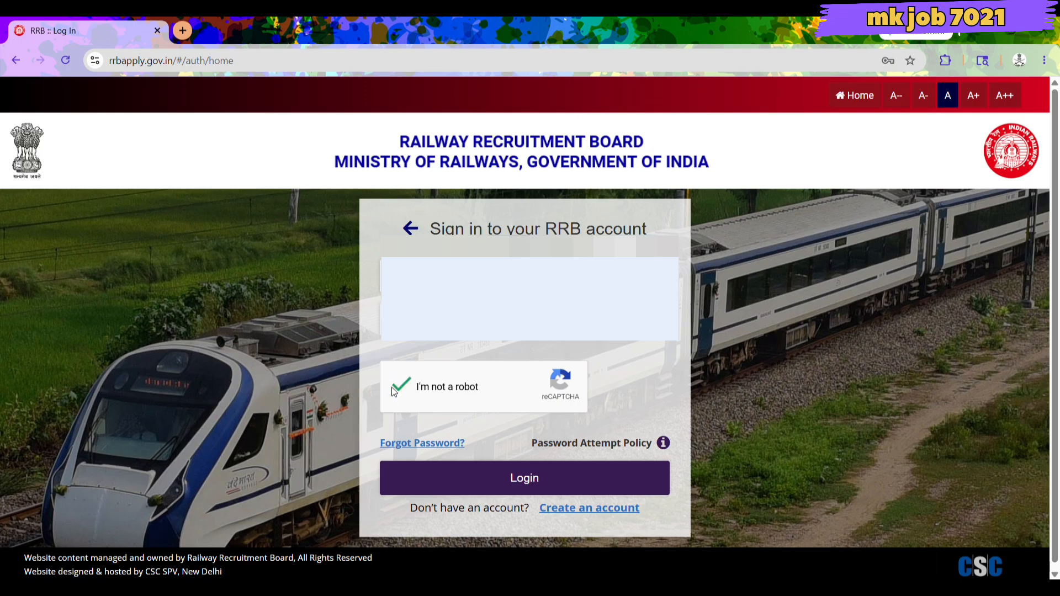
{"action": "left_click", "coordinate": [517, 479]}
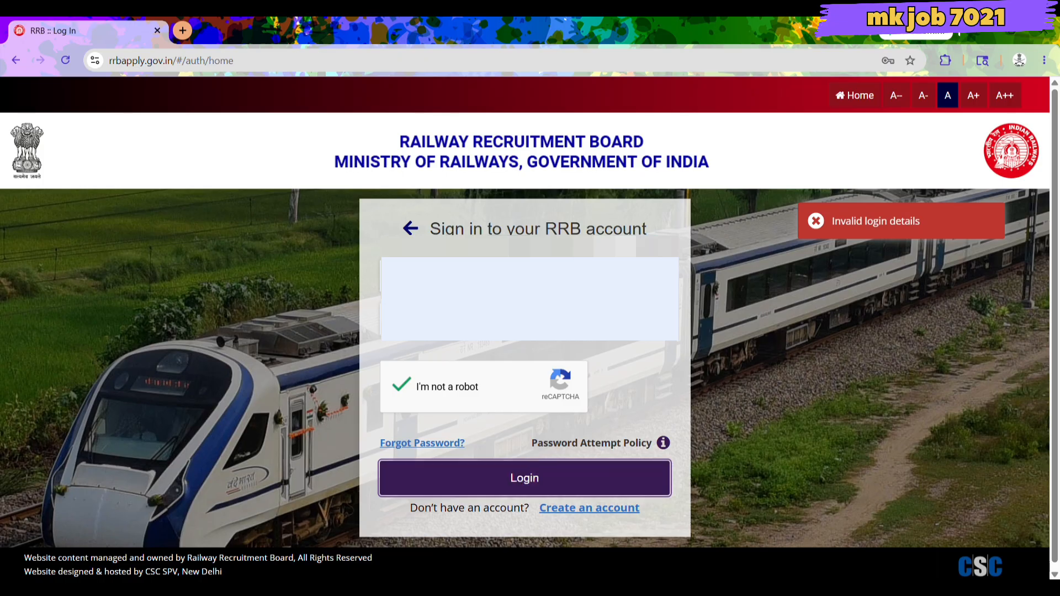
{"action": "left_click", "coordinate": [16, 60]}
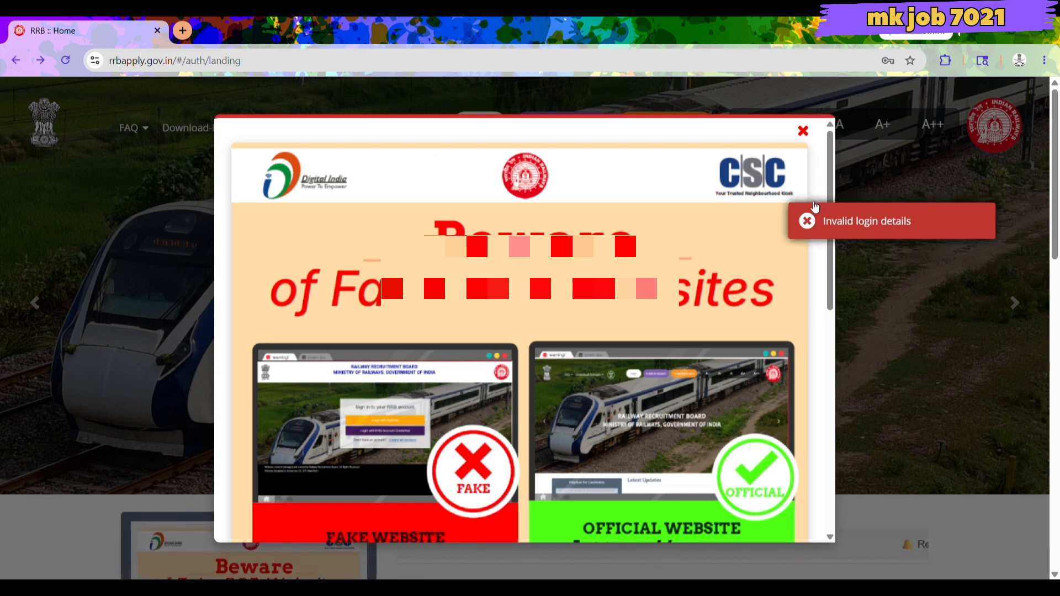
Log in with the Aadhaar KYC consent accepted and the OTP verified, reaching the Candidate Dashboard.
{"action": "left_click", "coordinate": [802, 133]}
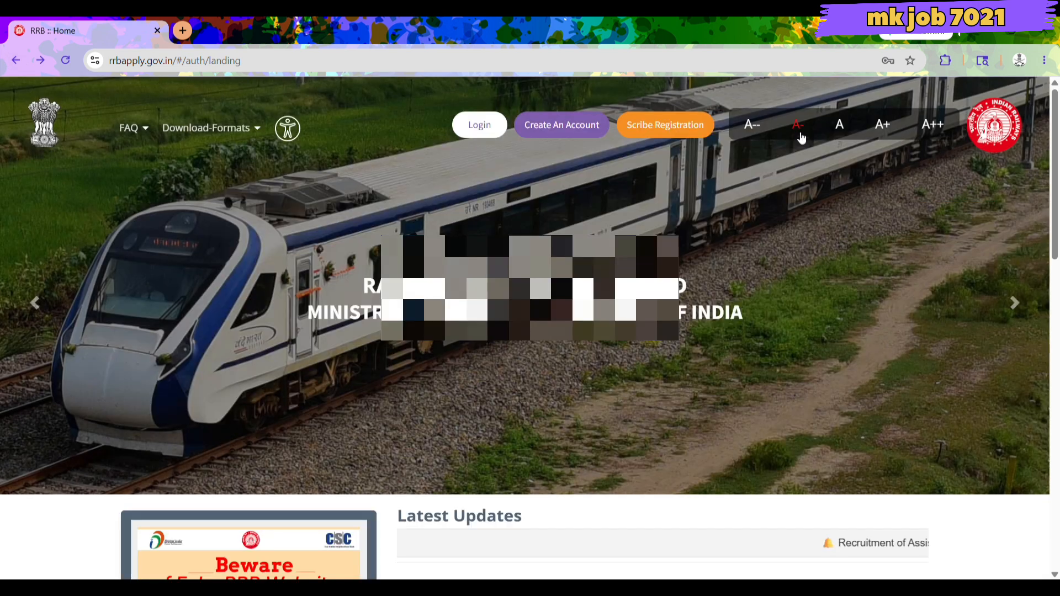
{"action": "left_click", "coordinate": [481, 124]}
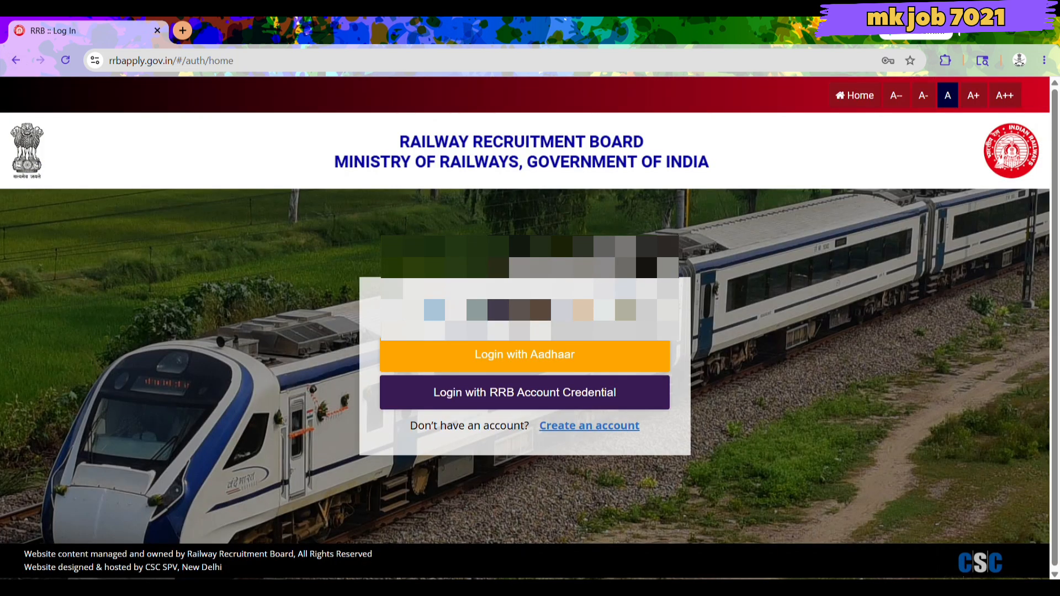
{"action": "left_click", "coordinate": [497, 389]}
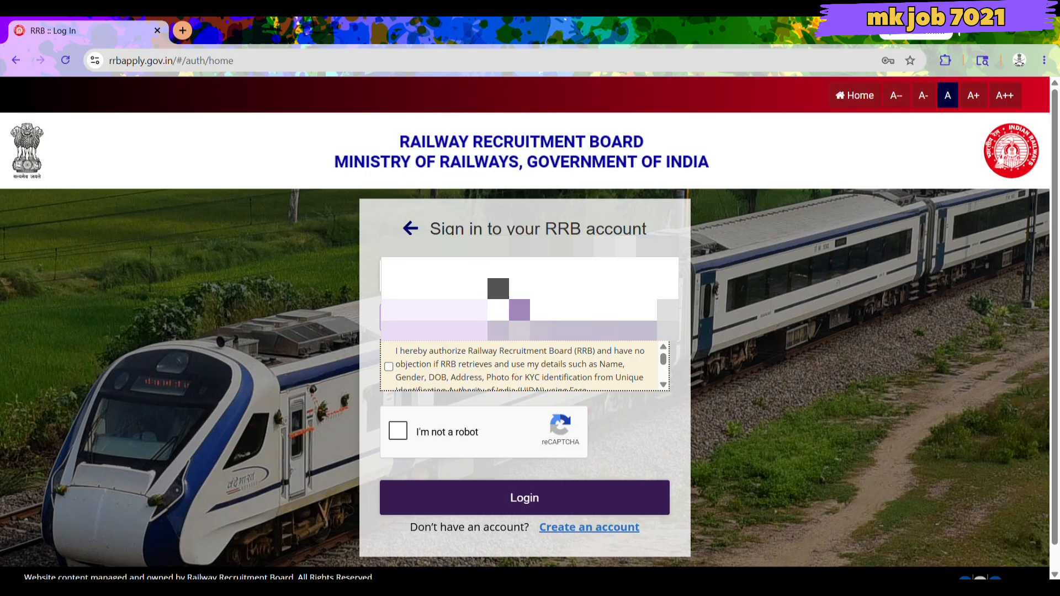
{"action": "left_click", "coordinate": [468, 319]}
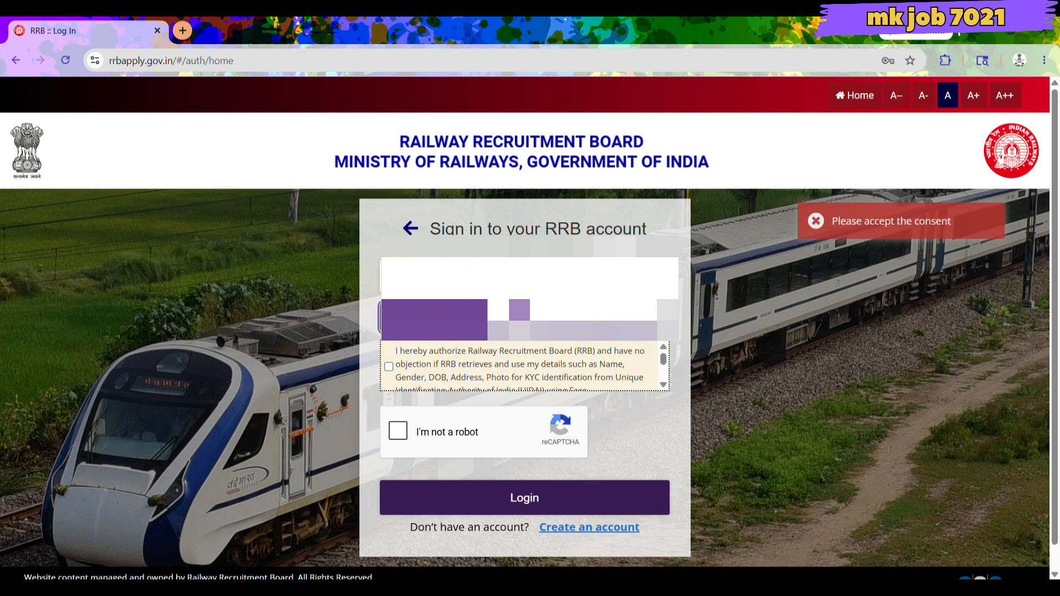
{"action": "left_click", "coordinate": [389, 368]}
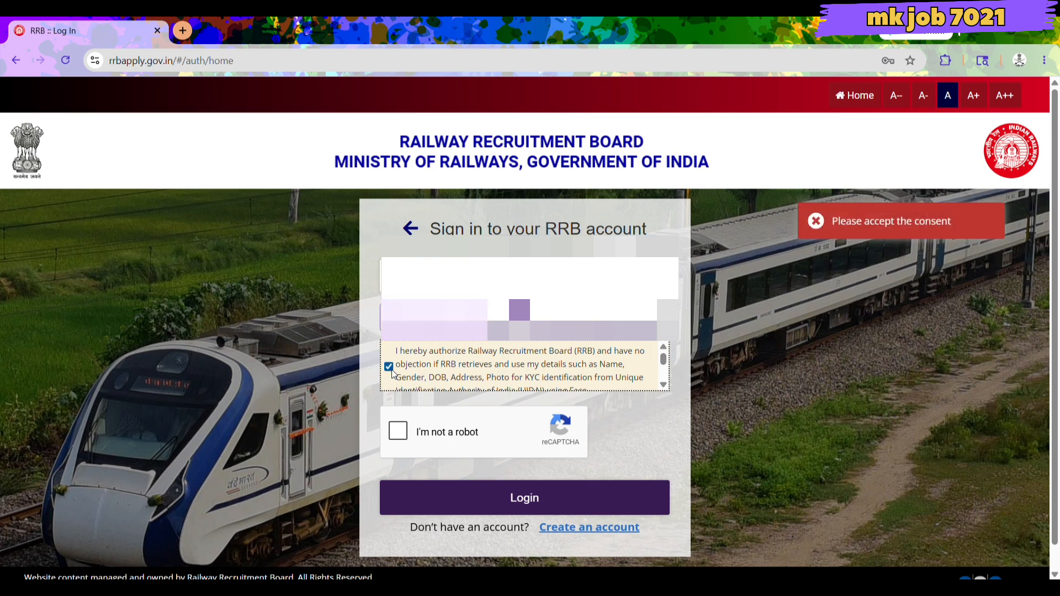
{"action": "left_click", "coordinate": [434, 319]}
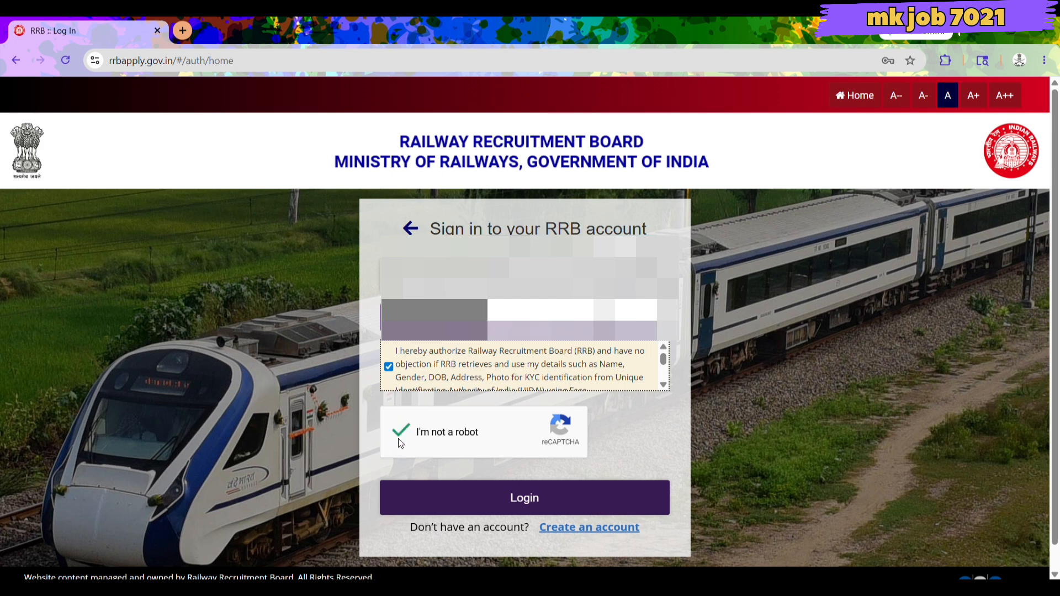
{"action": "left_click", "coordinate": [495, 503]}
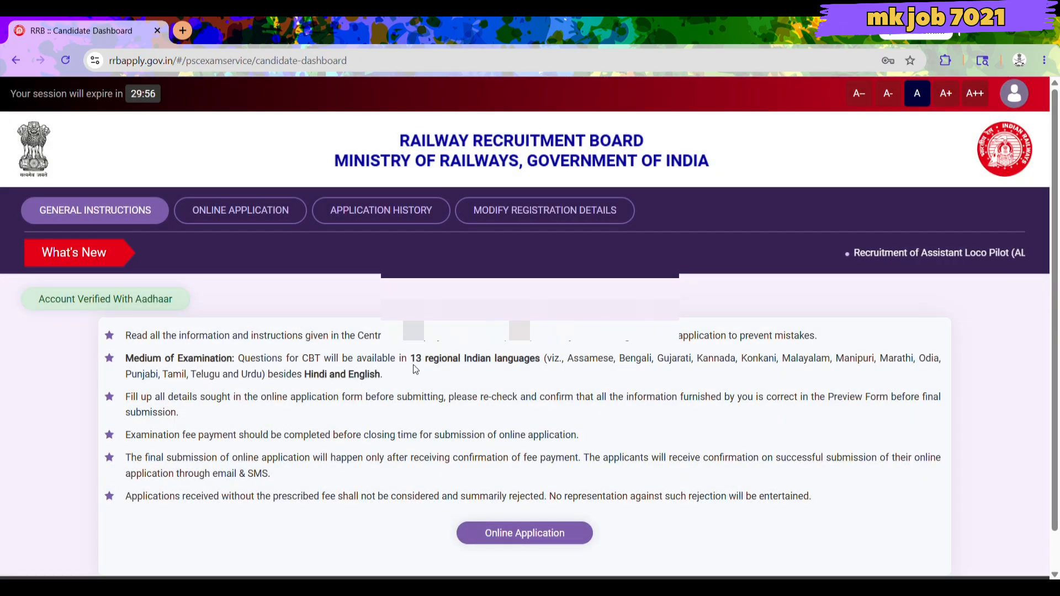
Start the online application, choose RRB Ahmedabad and confirm having read the CEN.
{"action": "scroll", "coordinate": [411, 463], "scroll_direction": "down", "scroll_amount": 1}
{"action": "scroll", "coordinate": [411, 463], "scroll_direction": "up", "scroll_amount": 1}
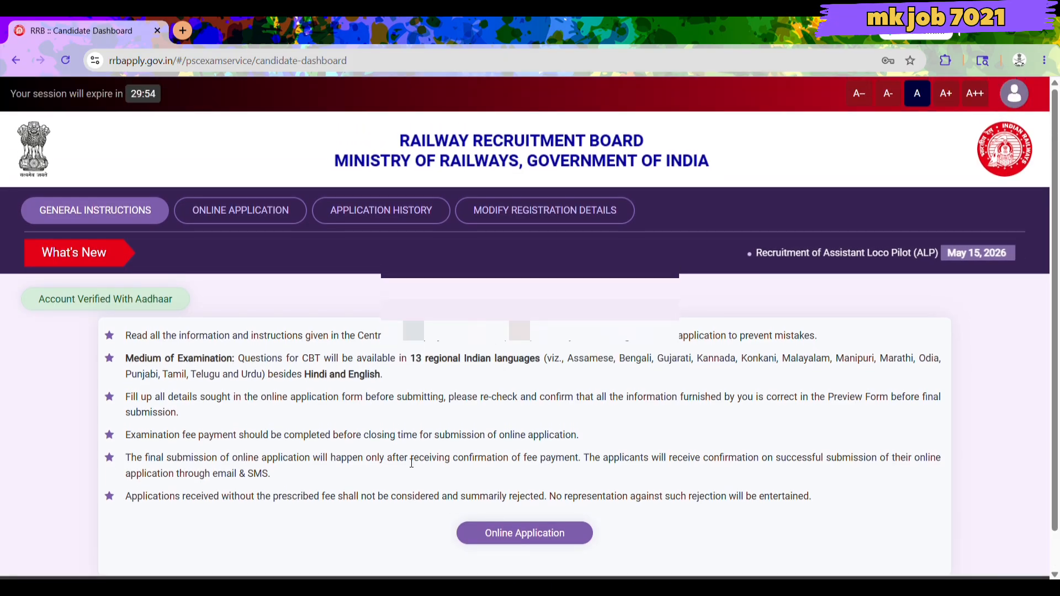
{"action": "scroll", "coordinate": [411, 463], "scroll_direction": "down", "scroll_amount": 1}
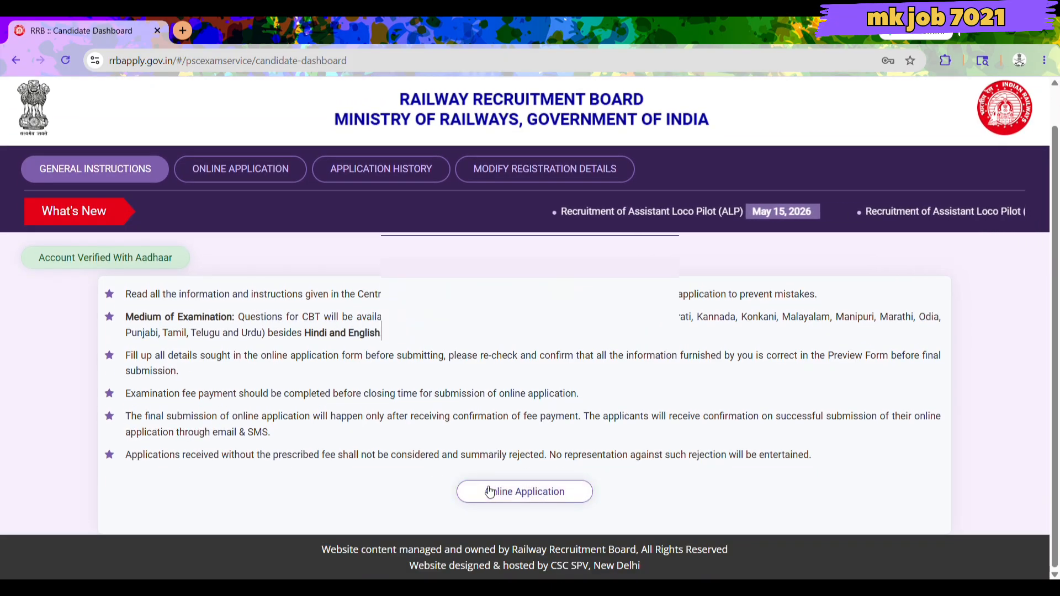
{"action": "left_click", "coordinate": [489, 491]}
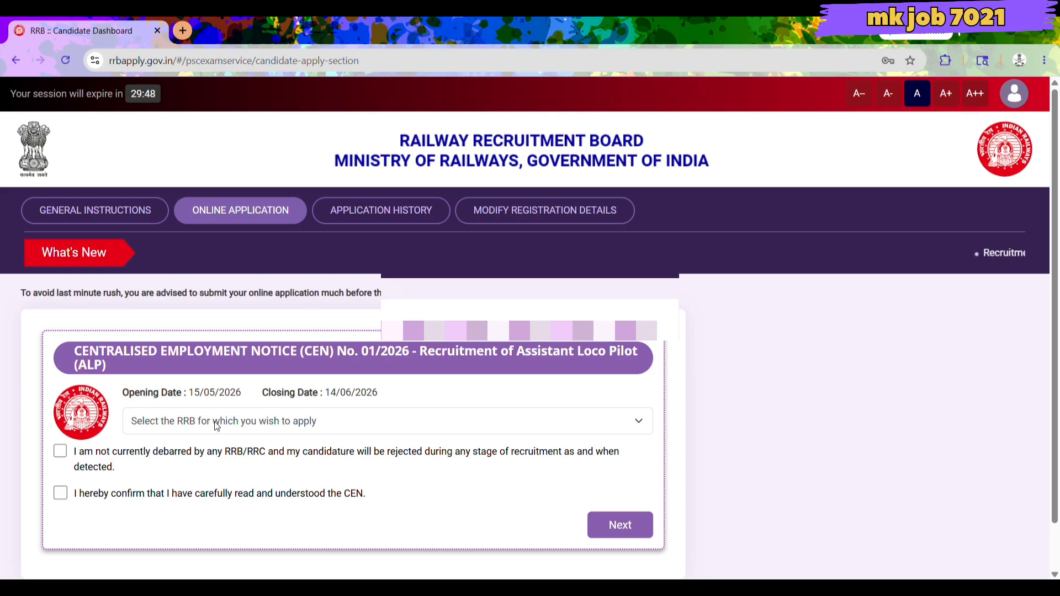
{"action": "scroll", "coordinate": [210, 425], "scroll_direction": "down", "scroll_amount": 1}
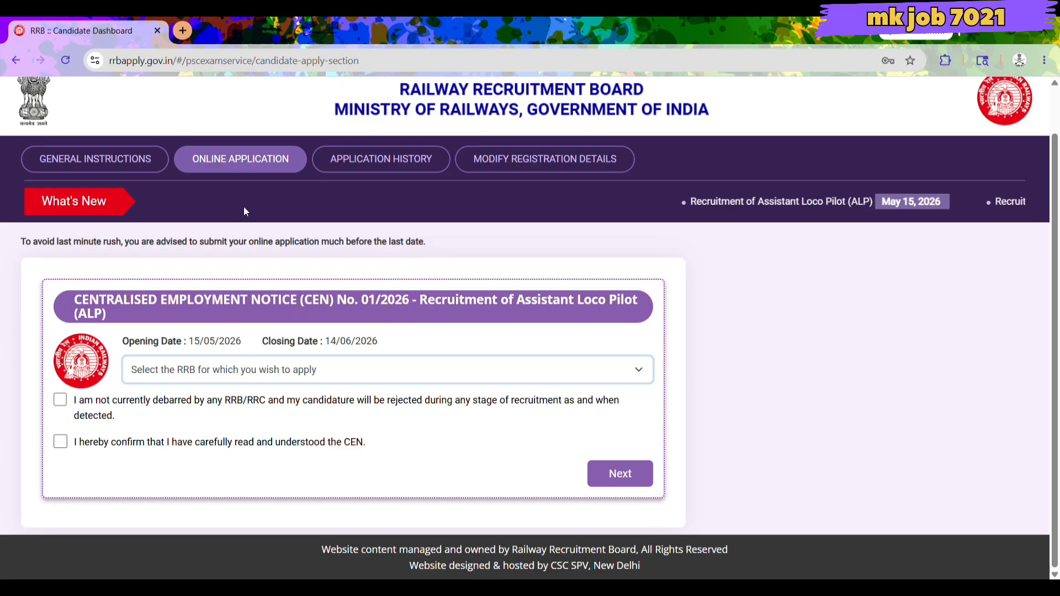
{"action": "left_click", "coordinate": [220, 50]}
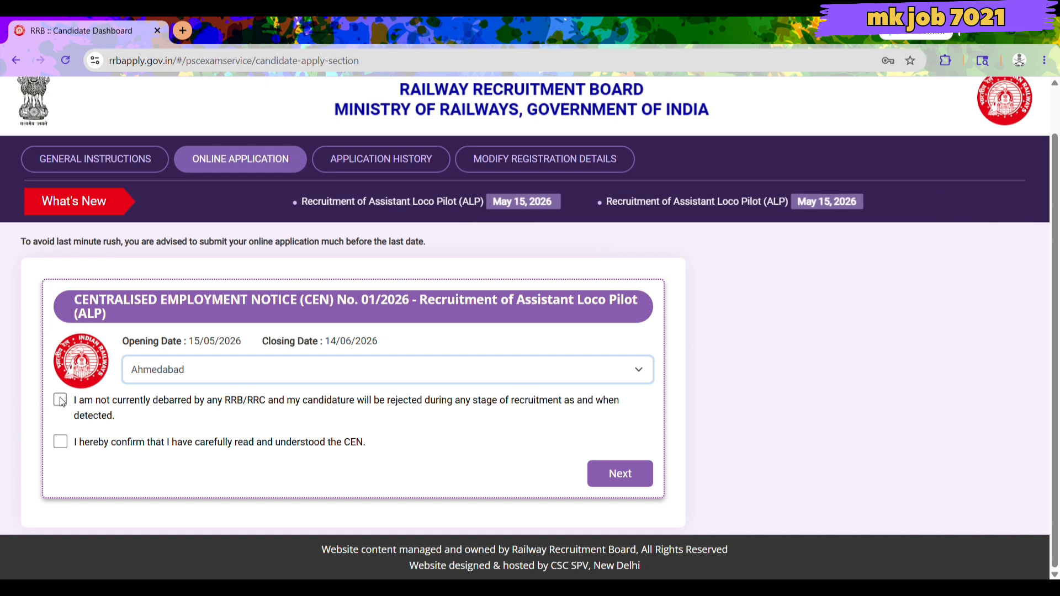
{"action": "left_click", "coordinate": [60, 444]}
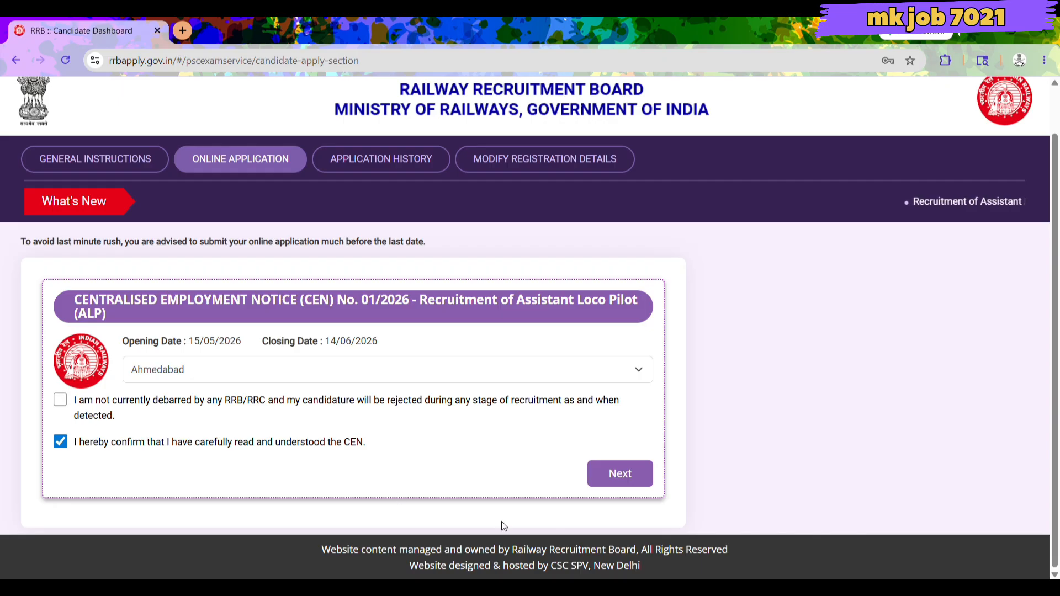
Declare you are not currently debarred and proceed to the Medical Fitness Self-Assessment.
{"action": "left_click", "coordinate": [624, 488]}
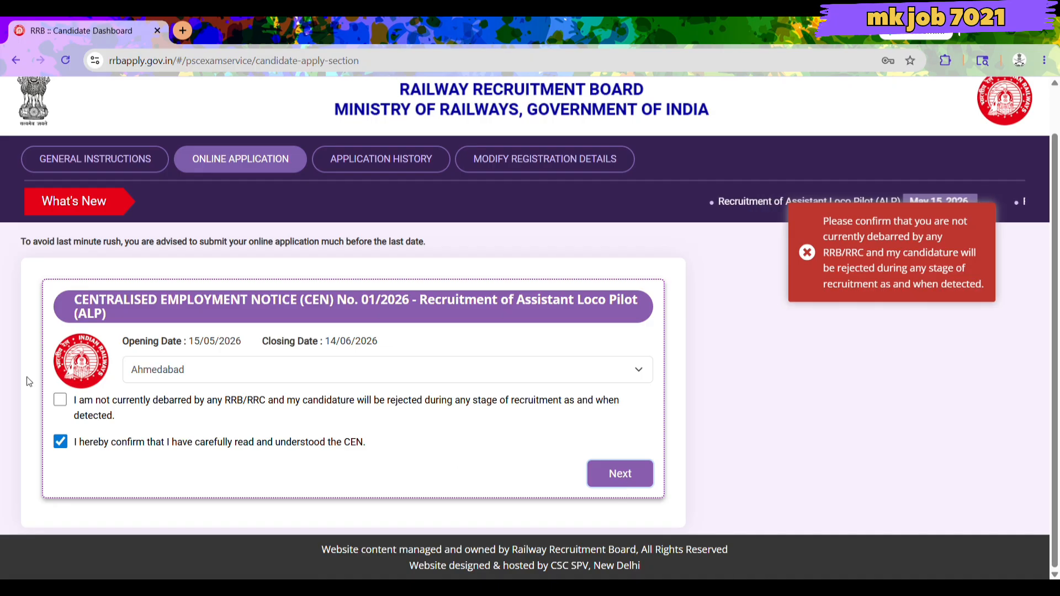
{"action": "left_click", "coordinate": [60, 400]}
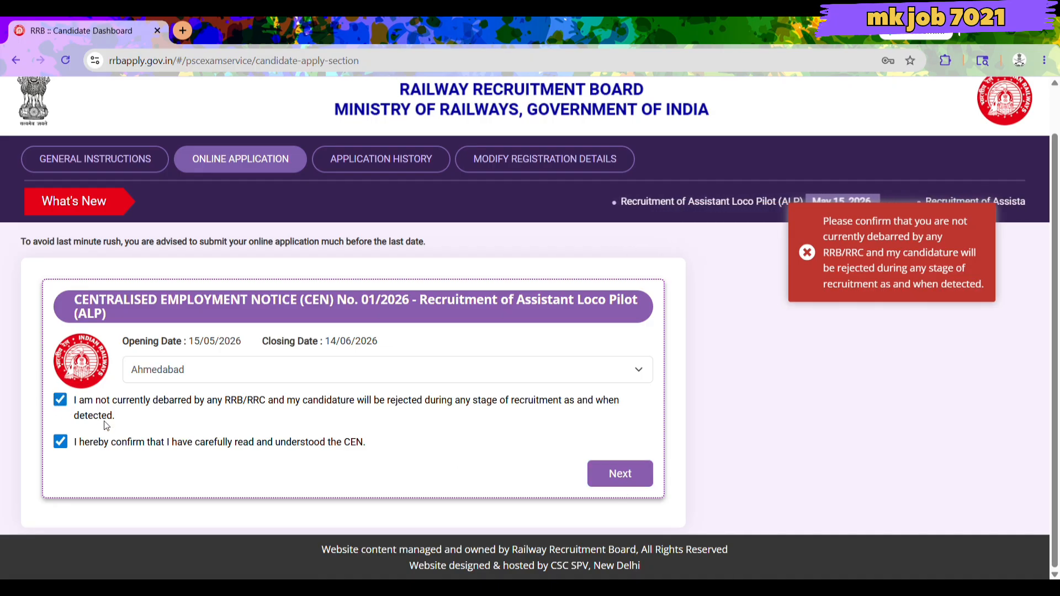
{"action": "left_click", "coordinate": [616, 474]}
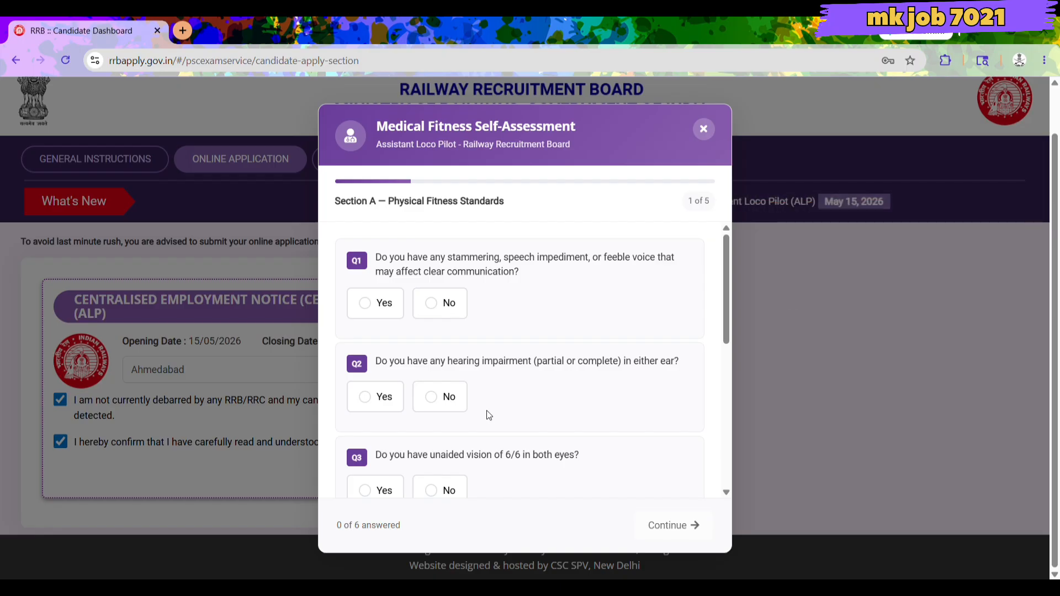
Answer No to the hearing and speech questions and Yes to the 6/6 vision question.
{"action": "scroll", "coordinate": [572, 361], "scroll_direction": "down", "scroll_amount": 6}
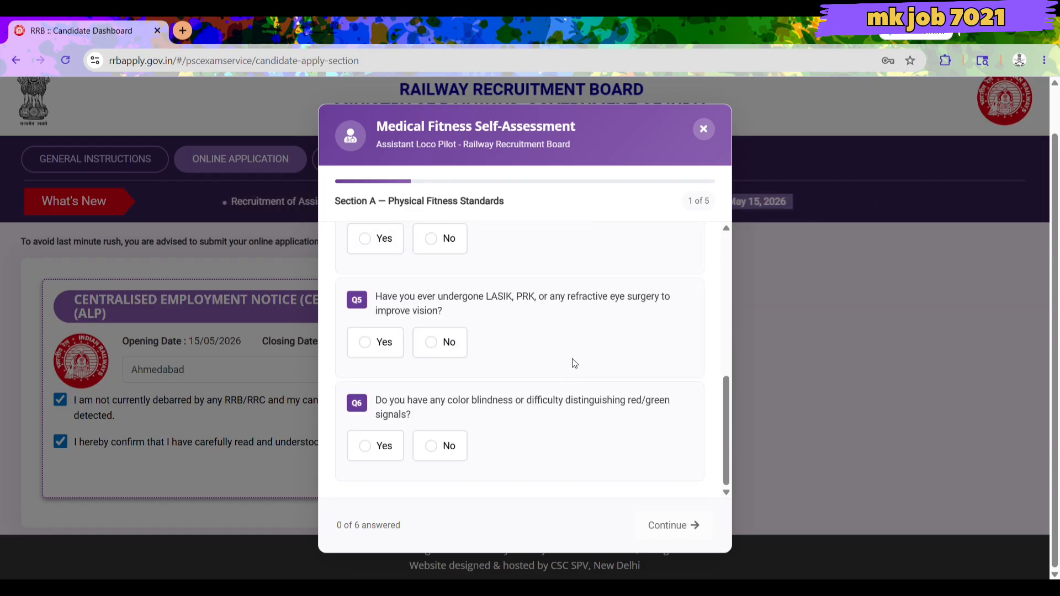
{"action": "scroll", "coordinate": [571, 362], "scroll_direction": "up", "scroll_amount": 6}
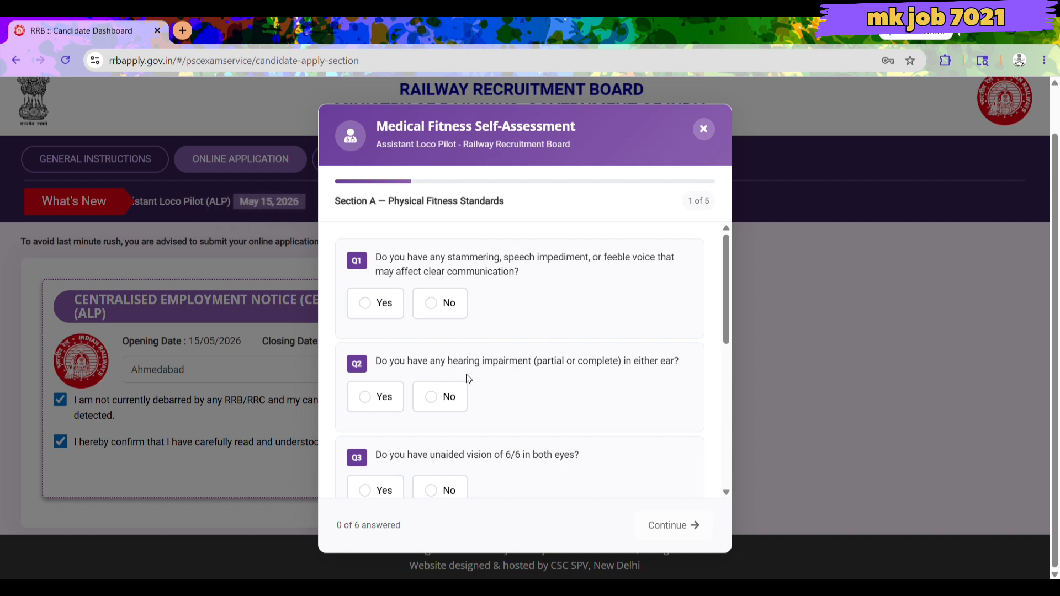
{"action": "left_click", "coordinate": [432, 398]}
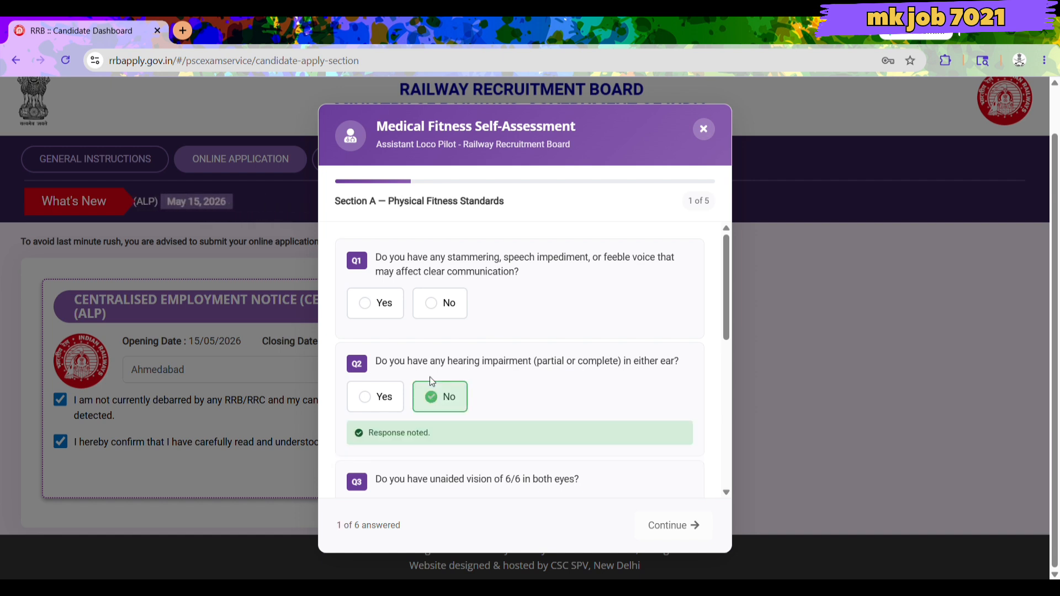
{"action": "left_click", "coordinate": [434, 306]}
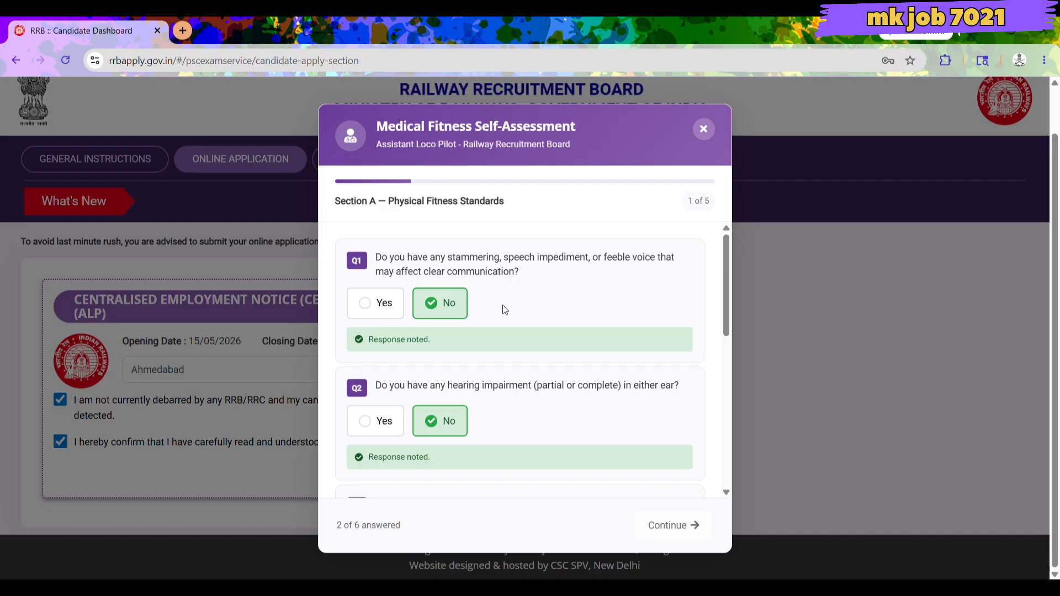
{"action": "scroll", "coordinate": [502, 304], "scroll_direction": "down", "scroll_amount": 3}
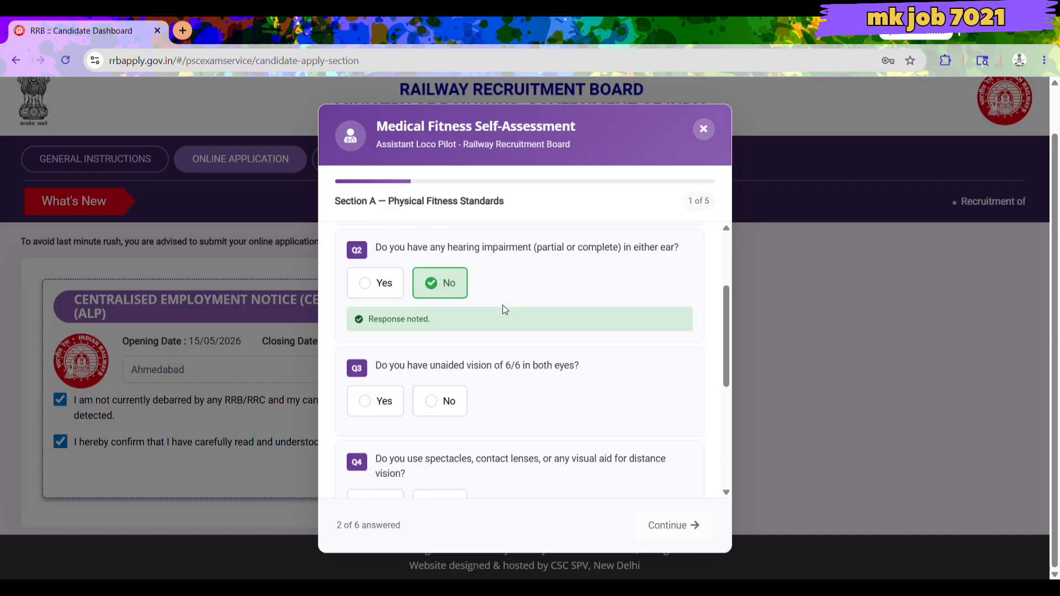
{"action": "left_click", "coordinate": [432, 402]}
{"action": "scroll", "coordinate": [406, 398], "scroll_direction": "down", "scroll_amount": 3}
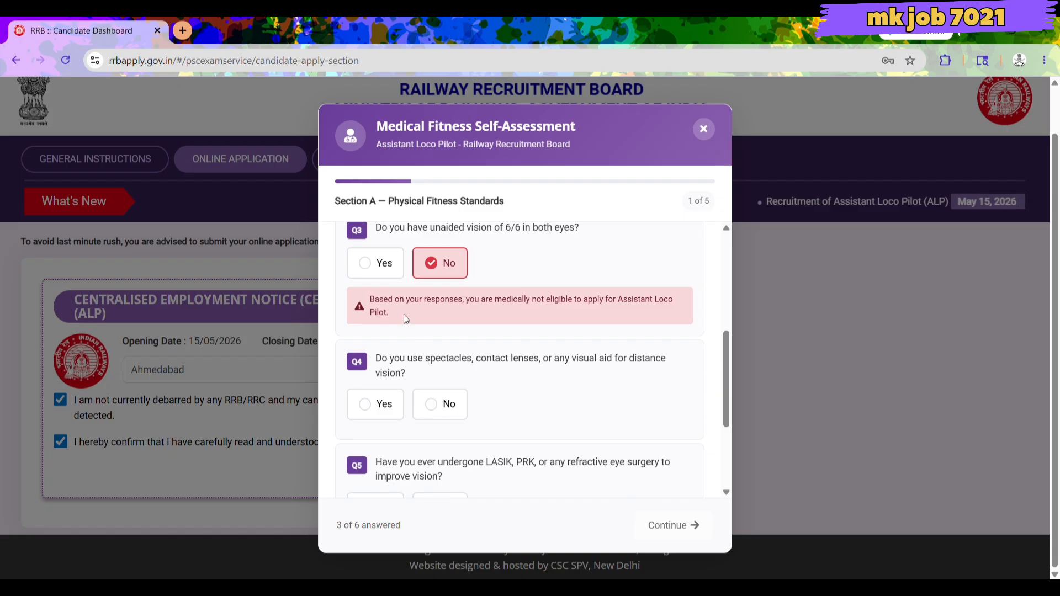
{"action": "scroll", "coordinate": [403, 313], "scroll_direction": "up", "scroll_amount": 1}
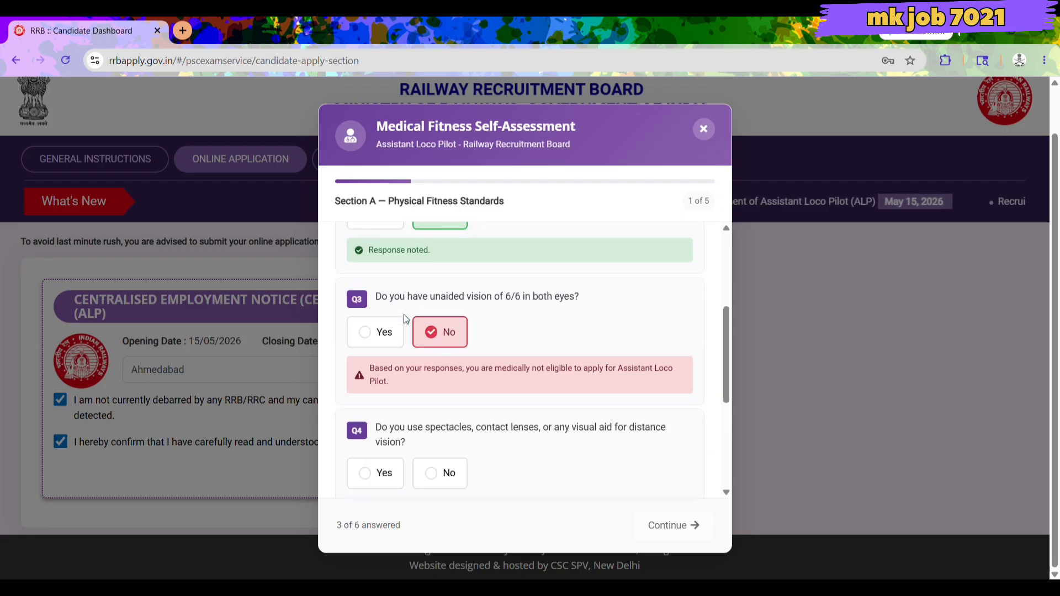
{"action": "left_click", "coordinate": [369, 333]}
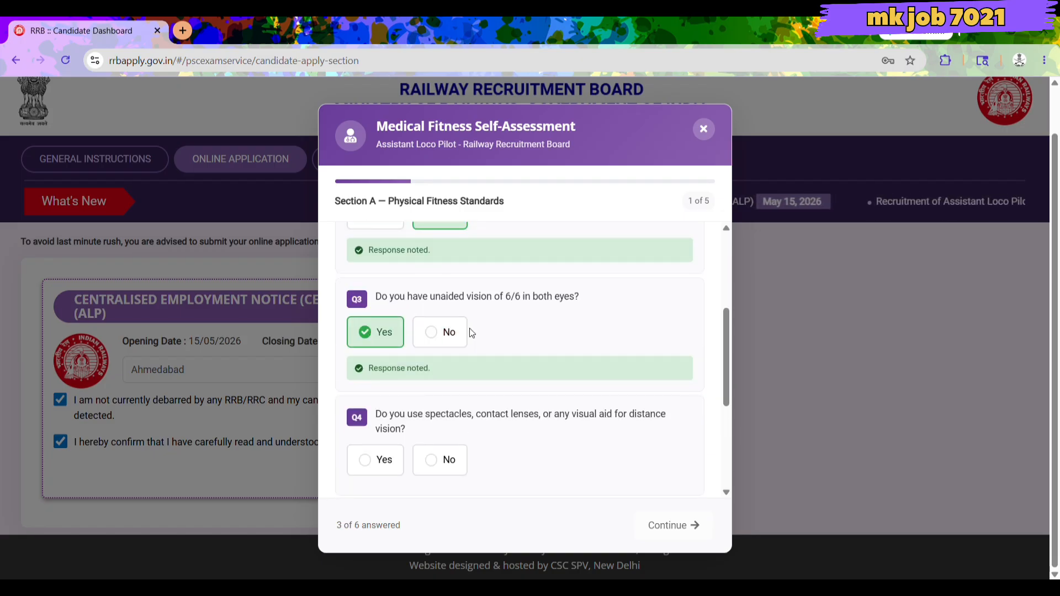
Answer No to the spectacles, refractive eye surgery and colour blindness questions.
{"action": "scroll", "coordinate": [472, 333], "scroll_direction": "down", "scroll_amount": 2}
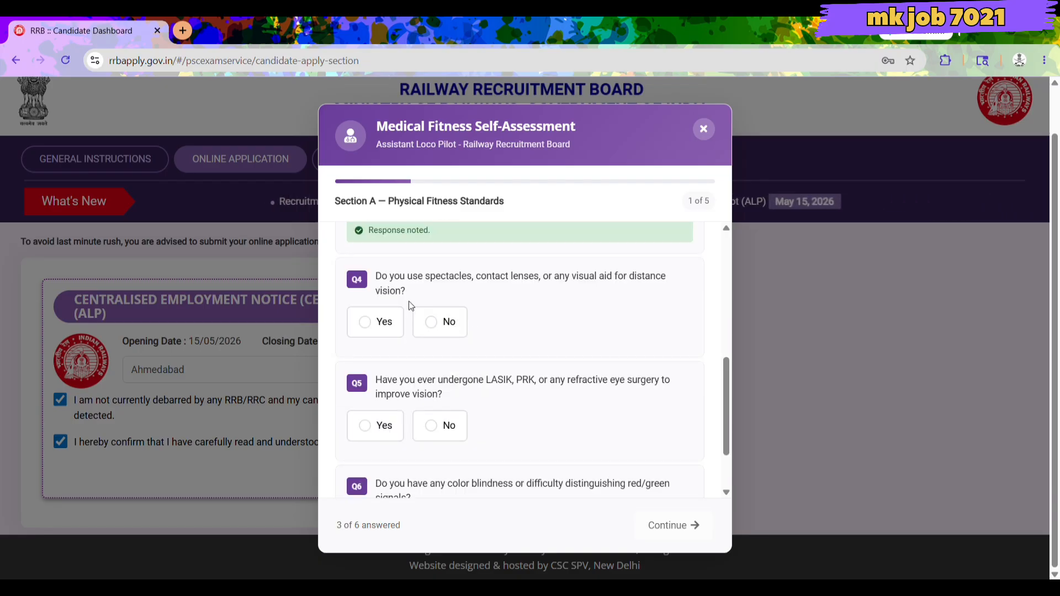
{"action": "left_click", "coordinate": [433, 329]}
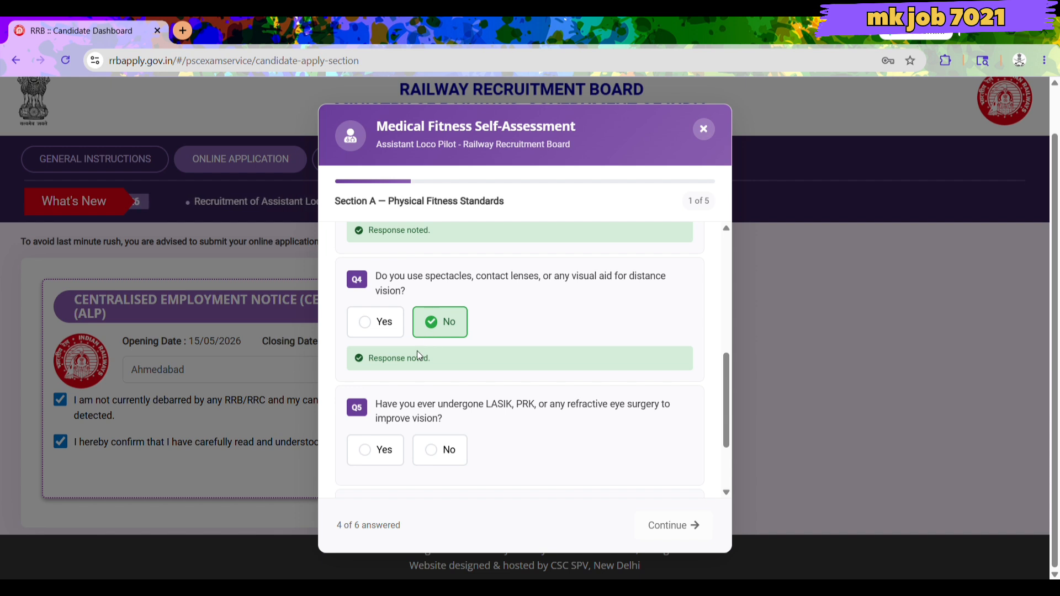
{"action": "scroll", "coordinate": [418, 354], "scroll_direction": "down", "scroll_amount": 2}
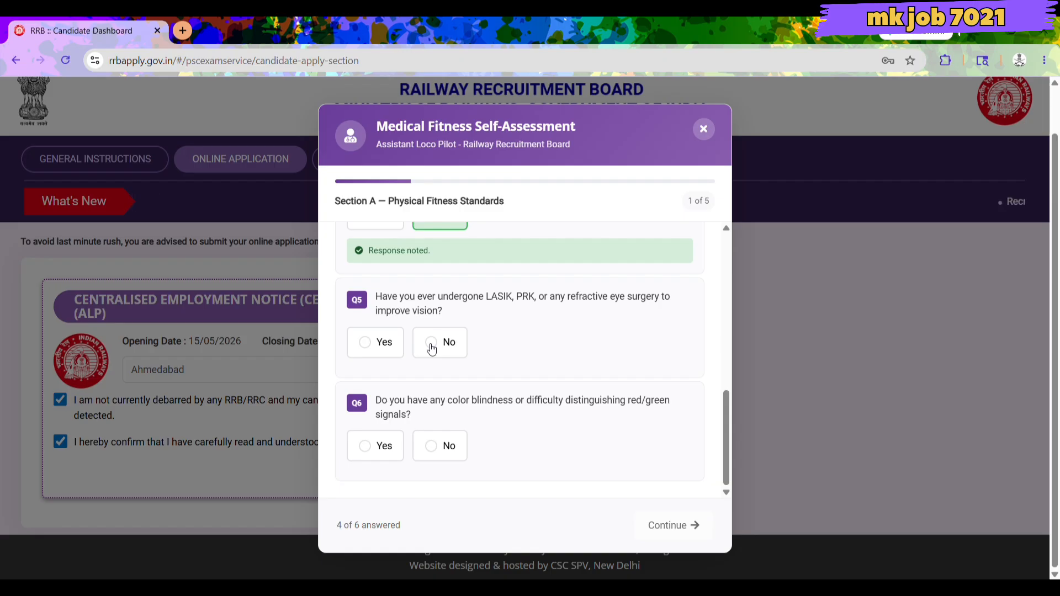
{"action": "left_click", "coordinate": [431, 347]}
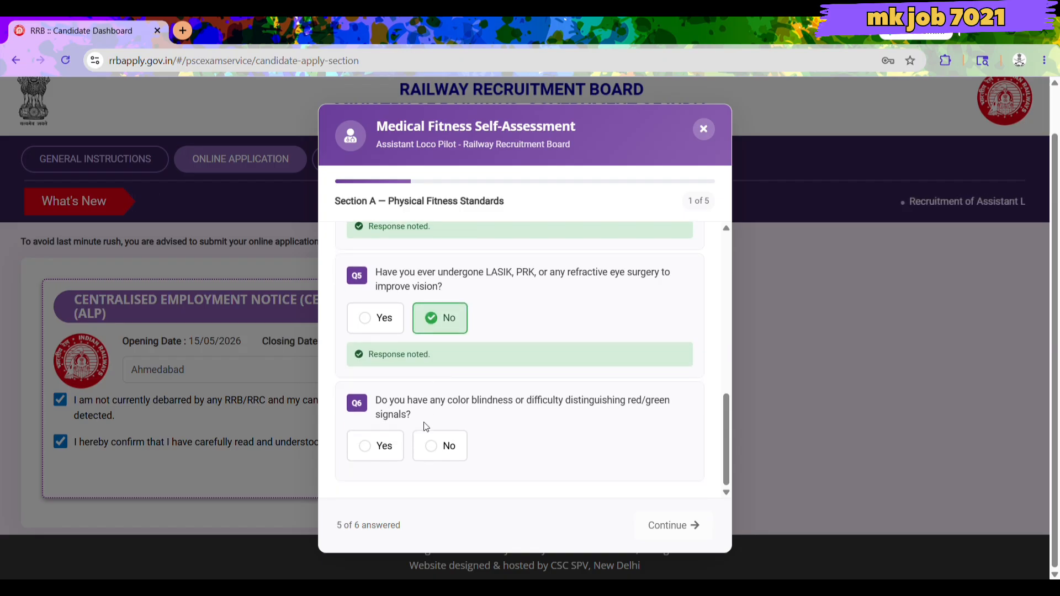
{"action": "left_click", "coordinate": [438, 446]}
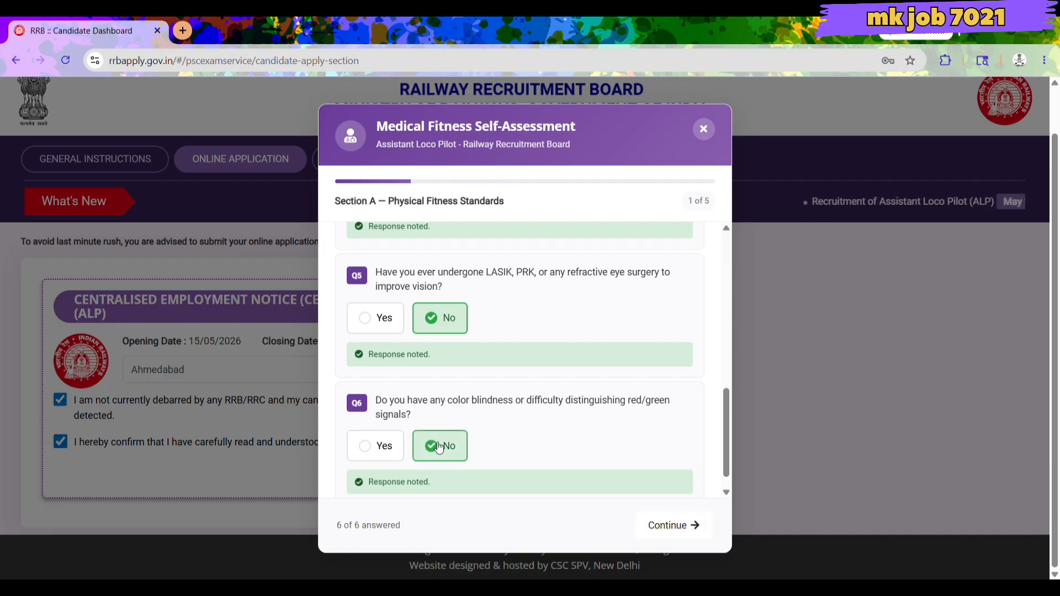
In Section B answer No to psychiatric disorder and blackouts, Yes to sustained attention, then continue.
{"action": "left_click", "coordinate": [692, 528]}
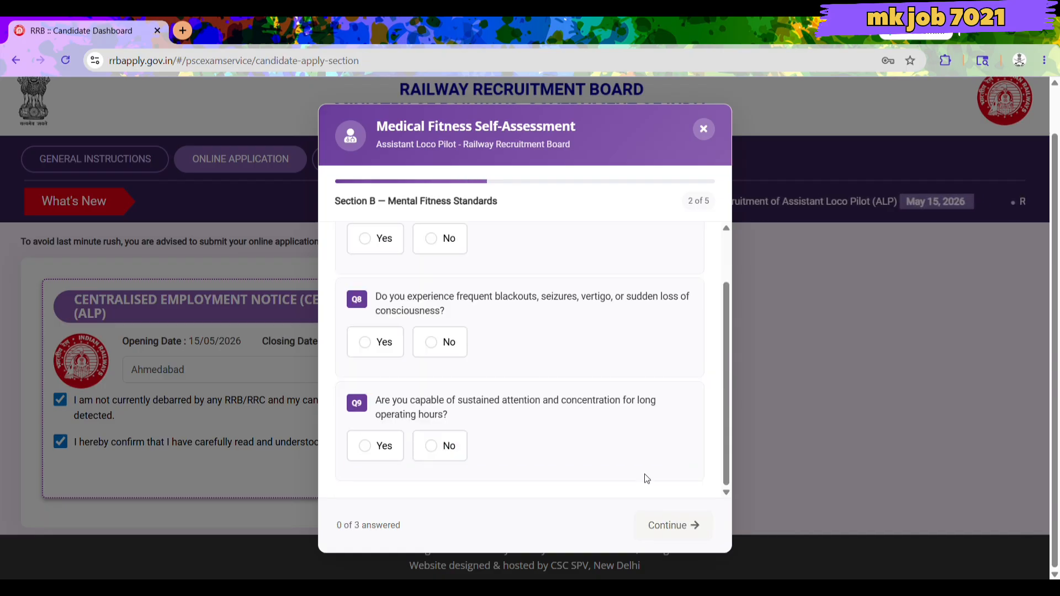
{"action": "scroll", "coordinate": [425, 379], "scroll_direction": "up", "scroll_amount": 2}
{"action": "scroll", "coordinate": [425, 378], "scroll_direction": "down", "scroll_amount": 2}
{"action": "scroll", "coordinate": [427, 380], "scroll_direction": "up", "scroll_amount": 2}
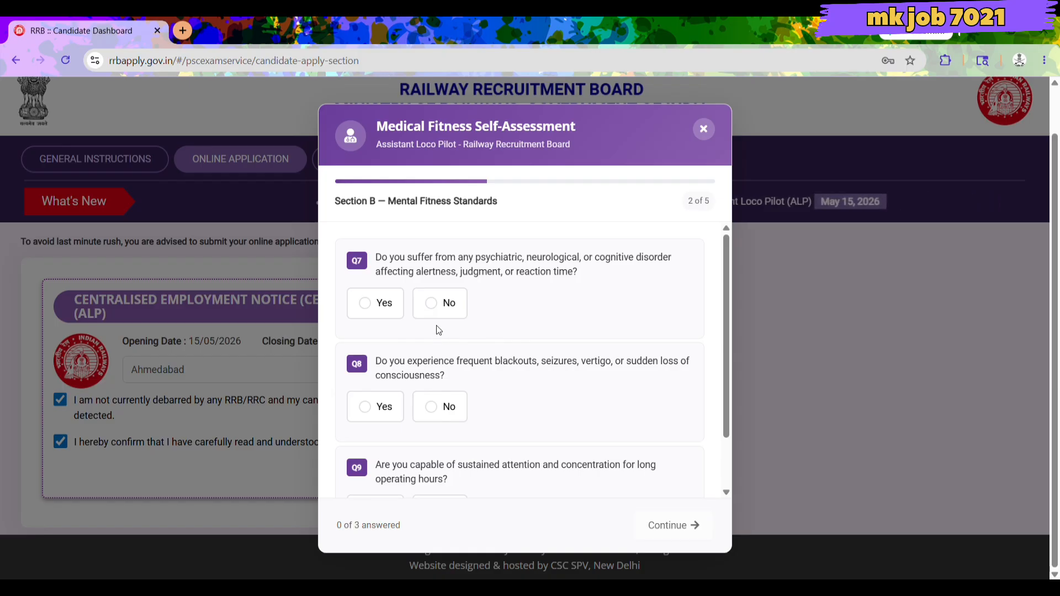
{"action": "left_click", "coordinate": [434, 304]}
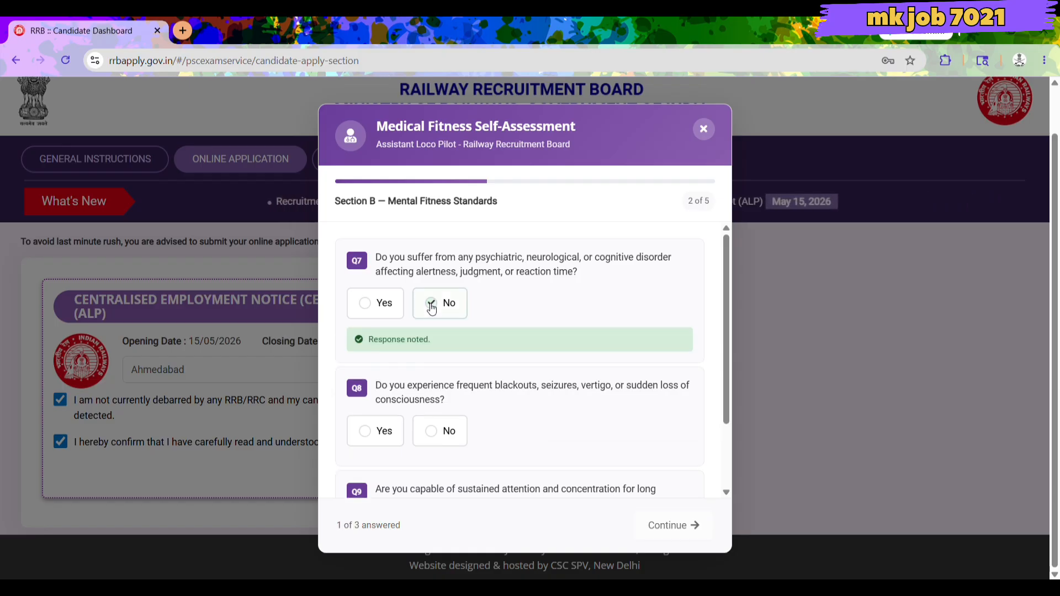
{"action": "left_click", "coordinate": [438, 437]}
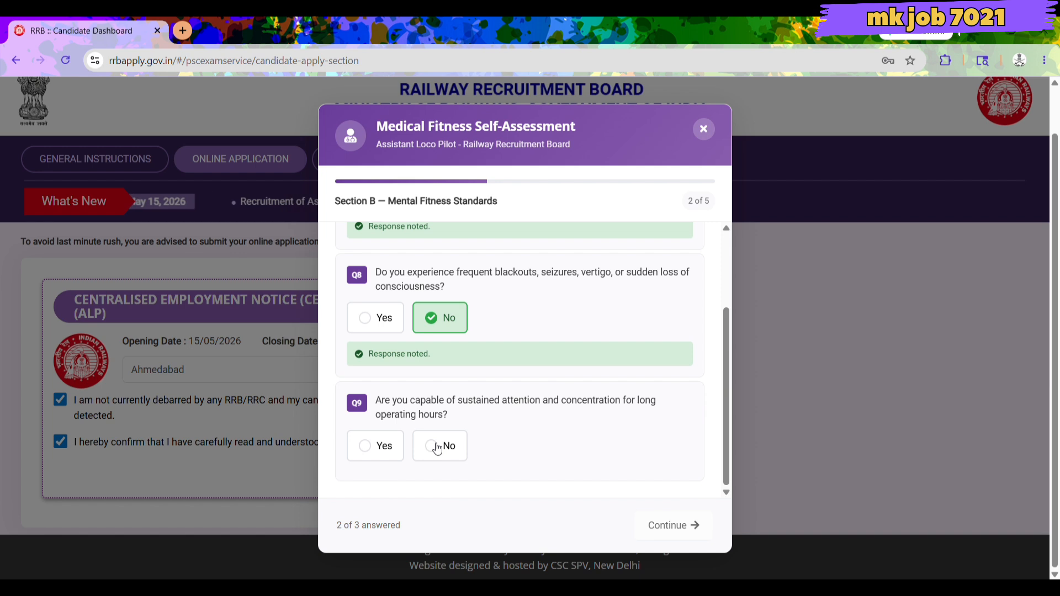
{"action": "left_click", "coordinate": [438, 447]}
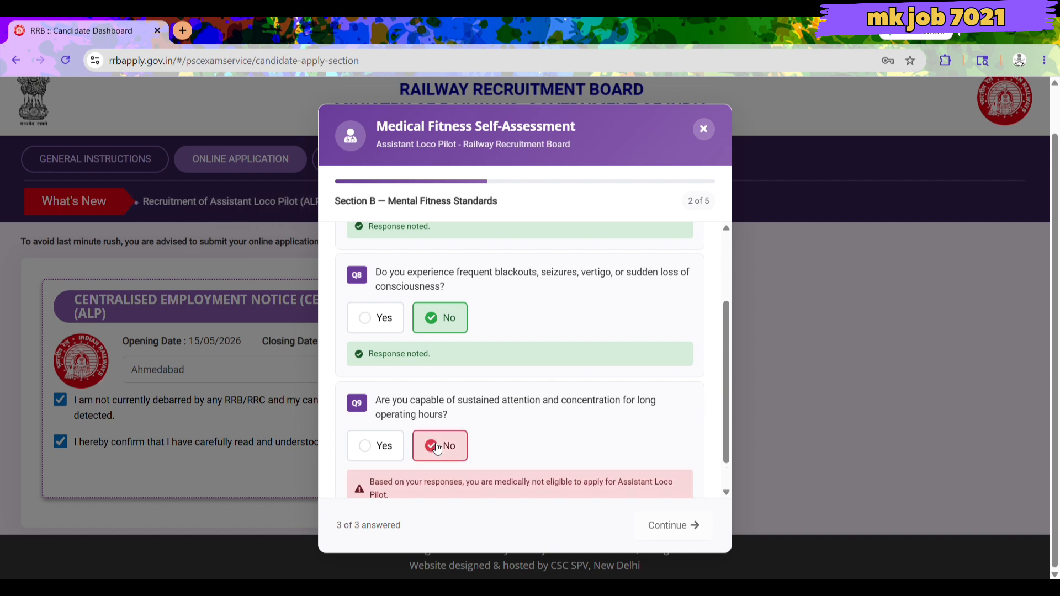
{"action": "left_click", "coordinate": [374, 446]}
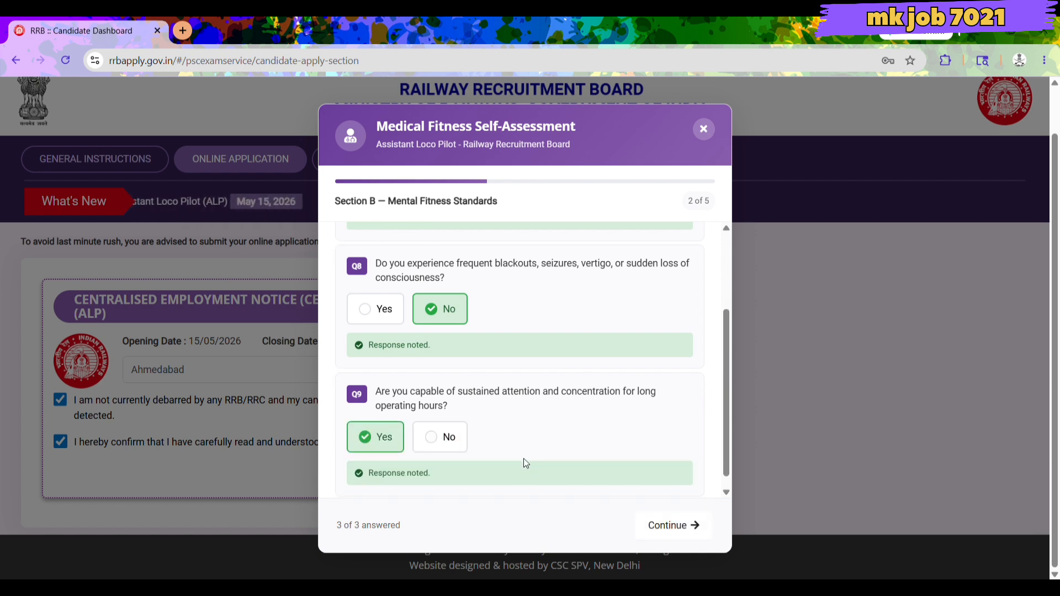
{"action": "left_click", "coordinate": [668, 526]}
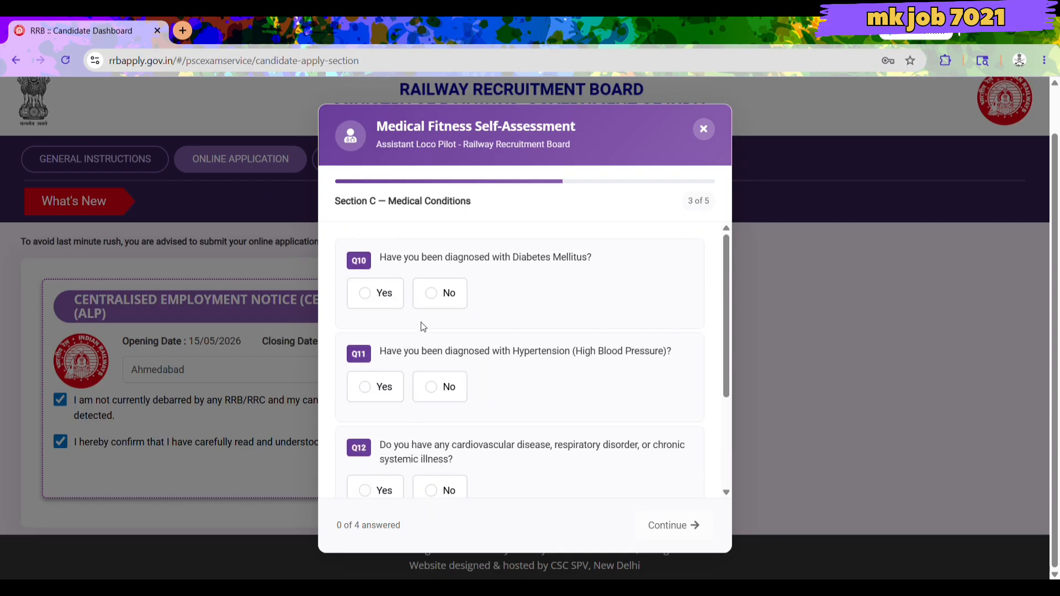
Answer No to diabetes, hypertension, cardiovascular illness, drowsy medication, narcotics and habitual alcohol questions.
{"action": "left_click", "coordinate": [436, 303]}
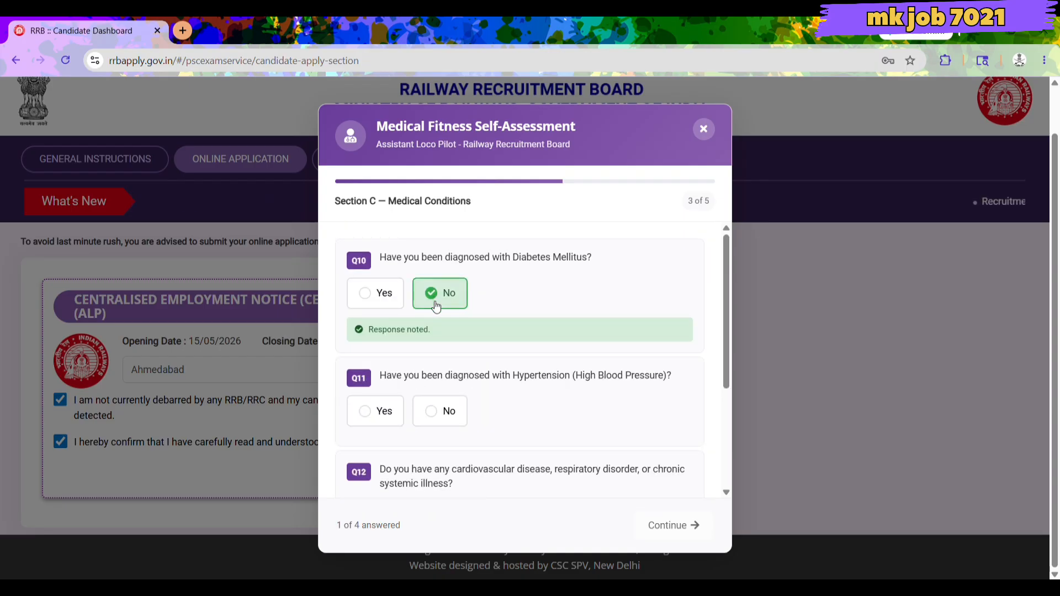
{"action": "left_click", "coordinate": [435, 412]}
{"action": "scroll", "coordinate": [475, 407], "scroll_direction": "down", "scroll_amount": 3}
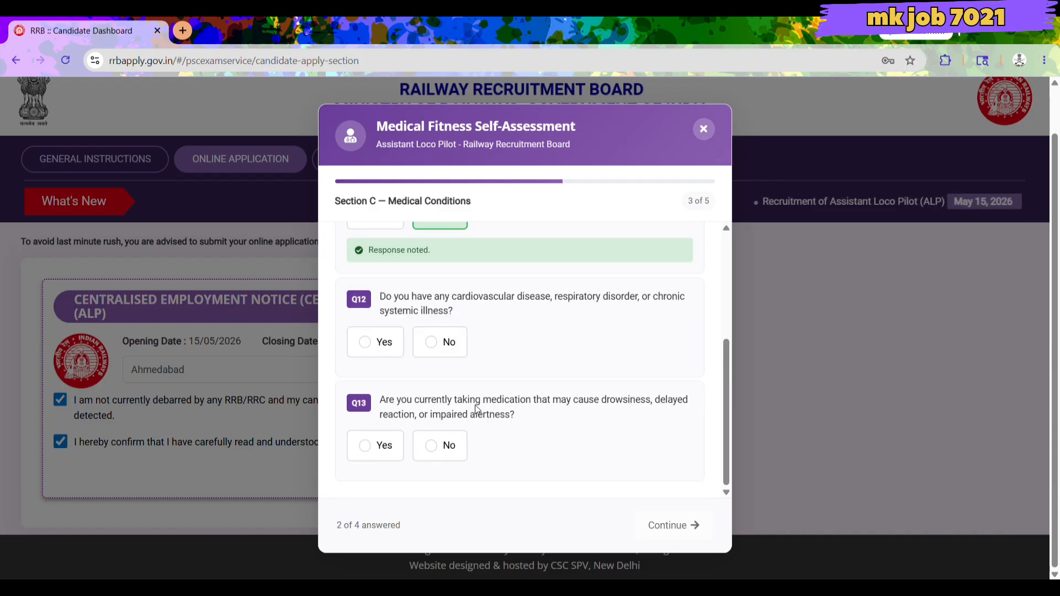
{"action": "scroll", "coordinate": [475, 406], "scroll_direction": "up", "scroll_amount": 1}
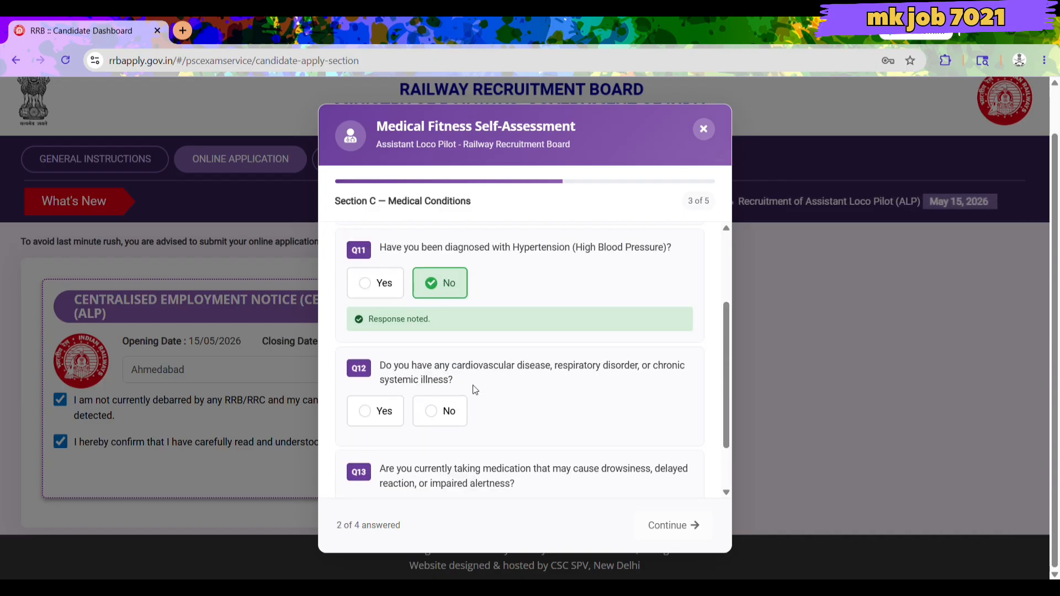
{"action": "left_click", "coordinate": [434, 418]}
{"action": "scroll", "coordinate": [475, 409], "scroll_direction": "down", "scroll_amount": 2}
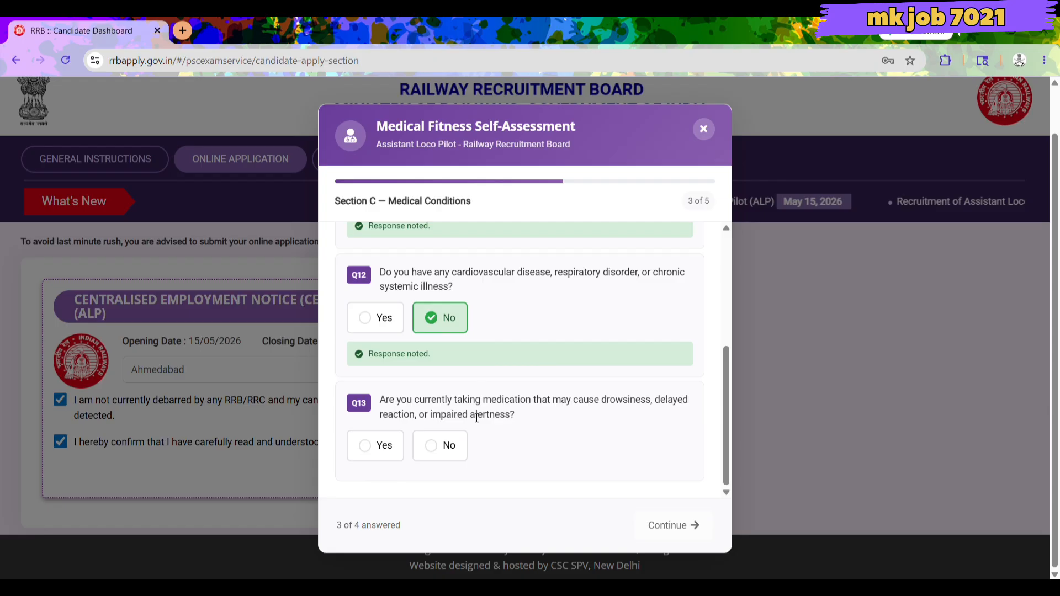
{"action": "left_click", "coordinate": [440, 449]}
{"action": "scroll", "coordinate": [563, 452], "scroll_direction": "down", "scroll_amount": 1}
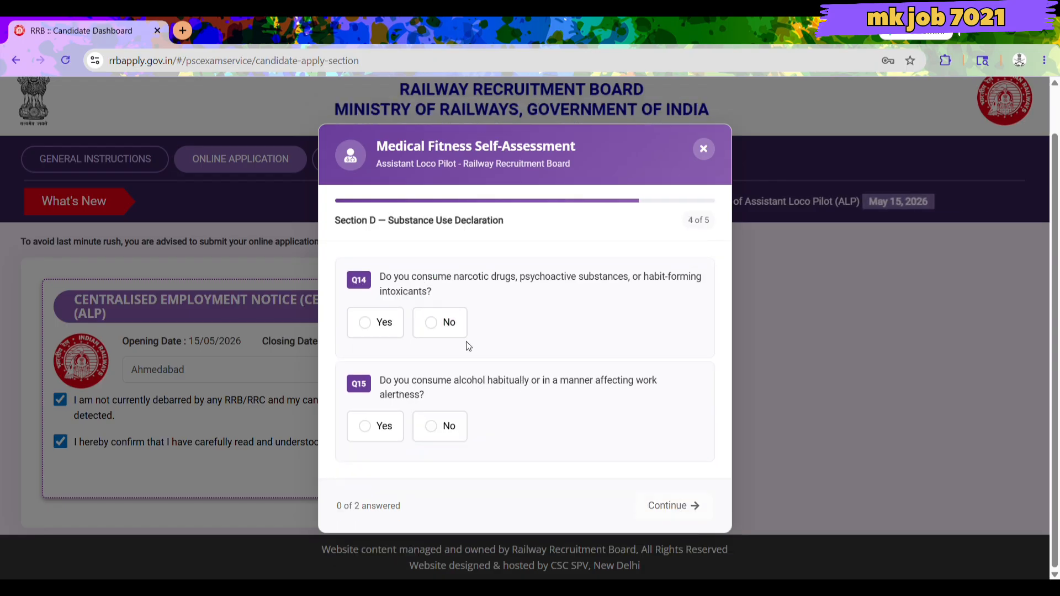
{"action": "left_click", "coordinate": [437, 329]}
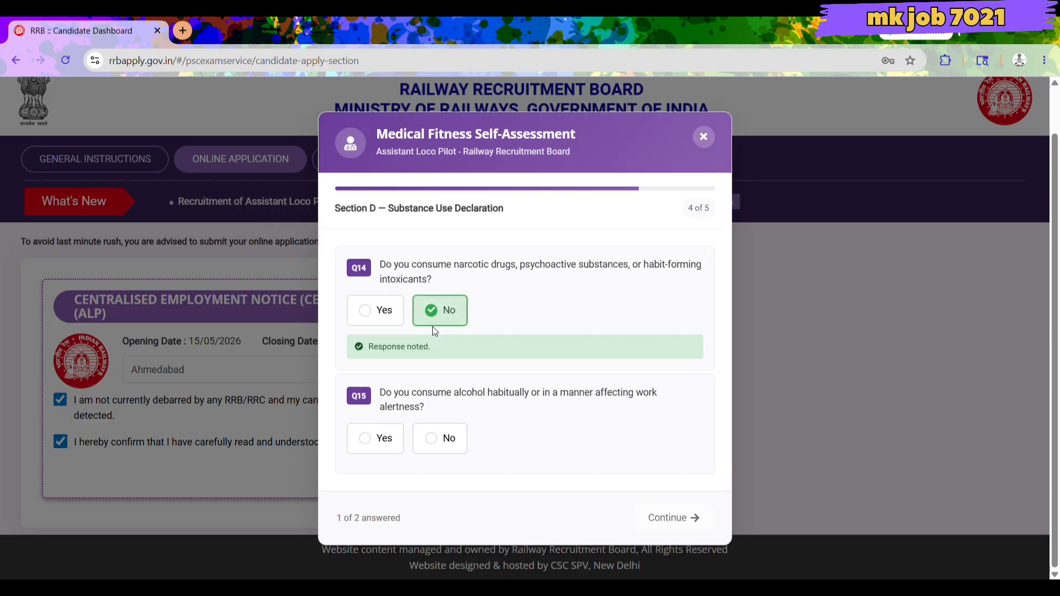
{"action": "left_click", "coordinate": [434, 440]}
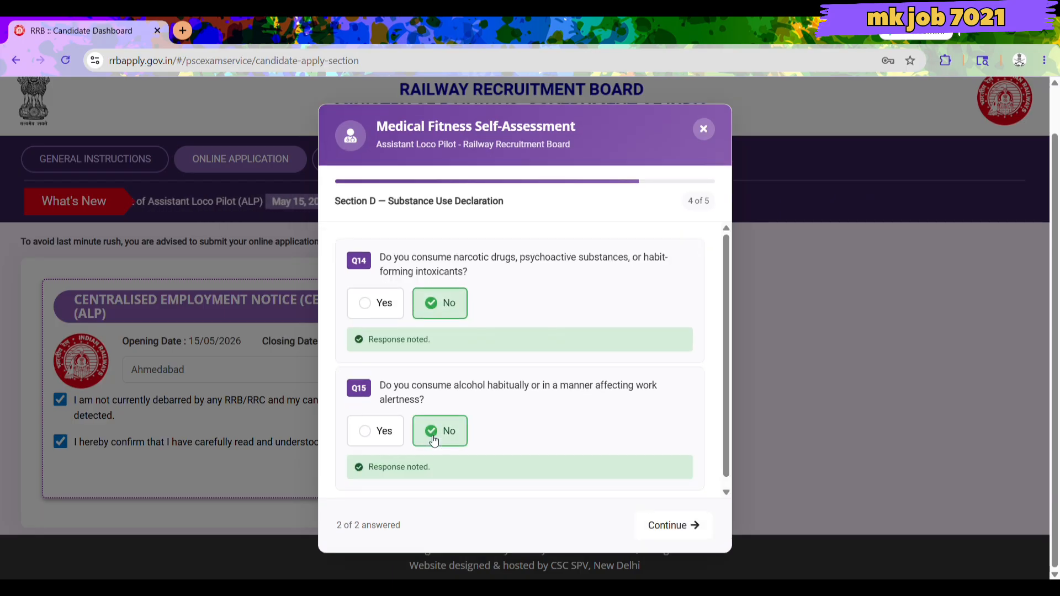
Agree to the truthfulness declaration and submit the self-assessment.
{"action": "left_click", "coordinate": [704, 524]}
{"action": "left_click", "coordinate": [372, 423]}
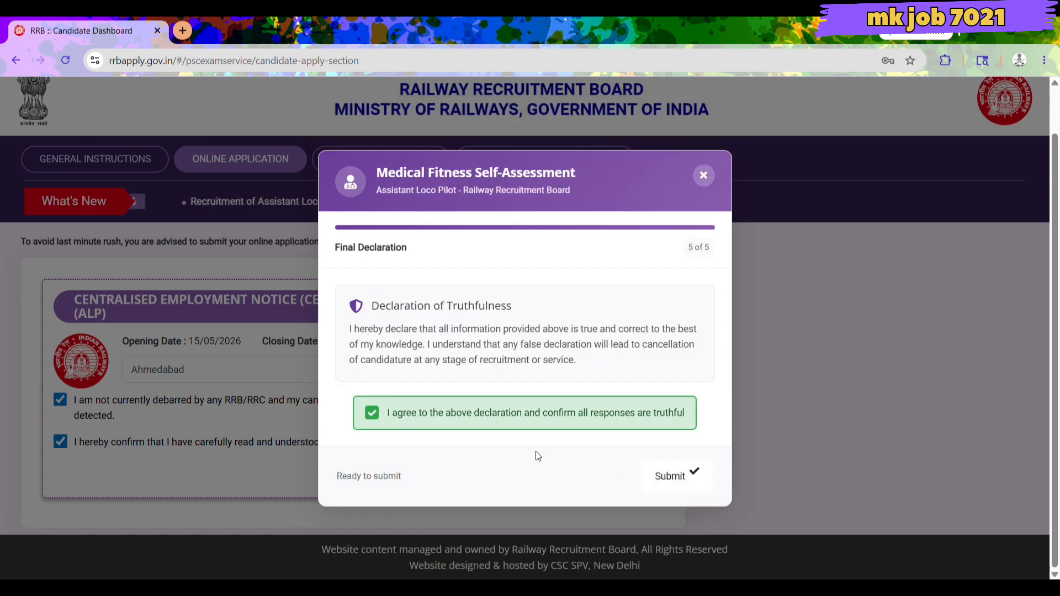
{"action": "left_click", "coordinate": [670, 476]}
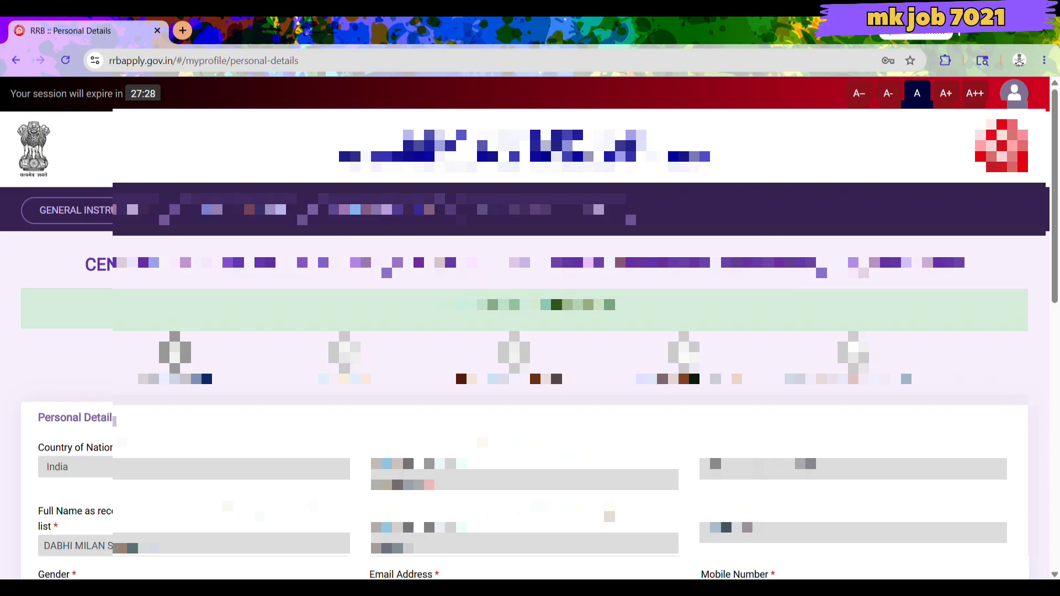
Set Marital Status to Married and Choice of Language to Gujarati.
{"action": "scroll", "coordinate": [530, 331], "scroll_direction": "down", "scroll_amount": 2}
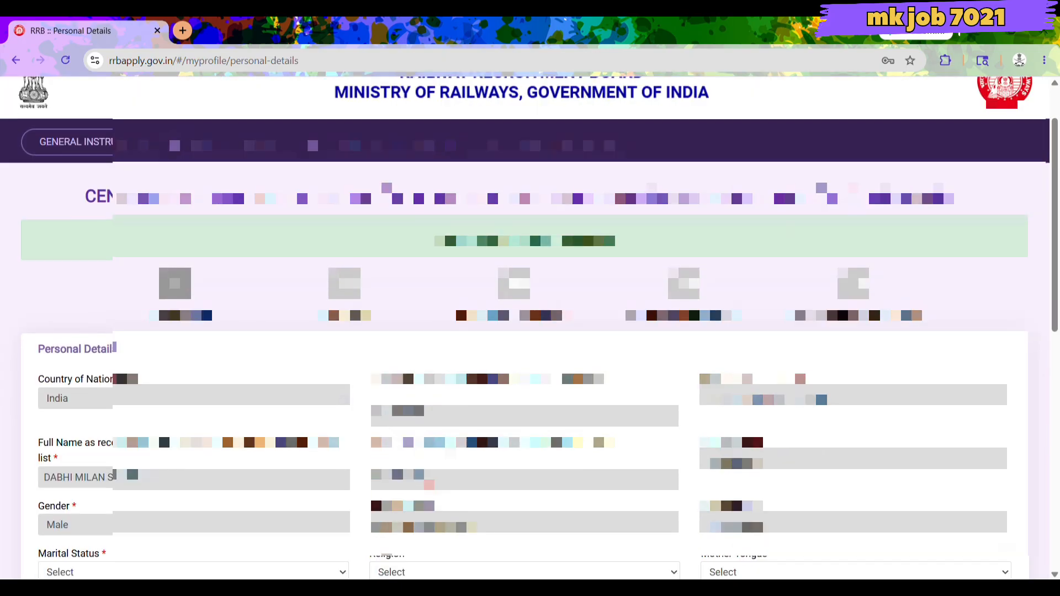
{"action": "scroll", "coordinate": [460, 93], "scroll_direction": "down", "scroll_amount": 4}
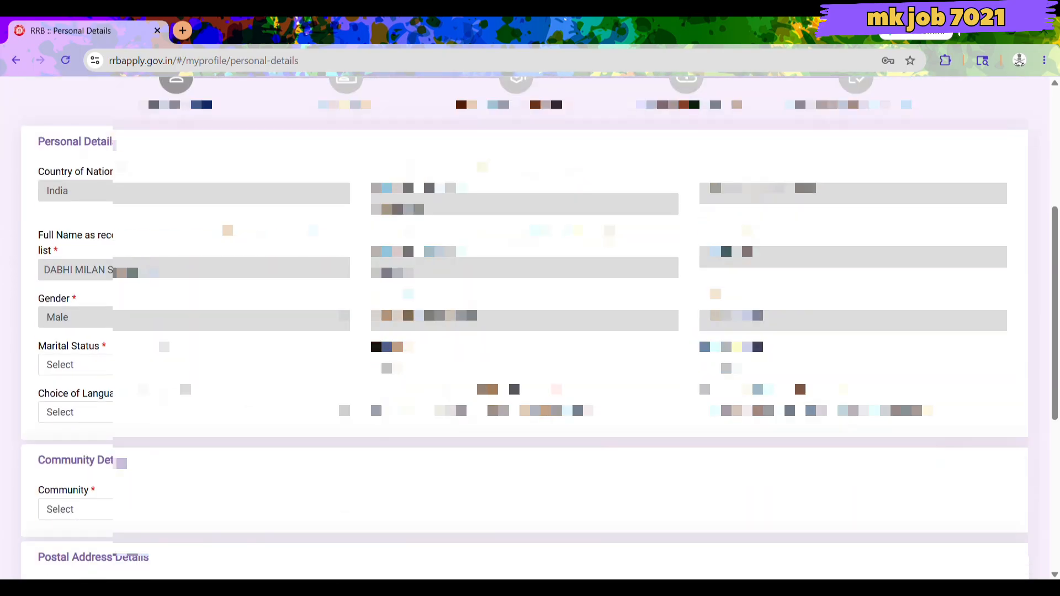
{"action": "left_click", "coordinate": [150, 362]}
{"action": "left_click", "coordinate": [142, 429]}
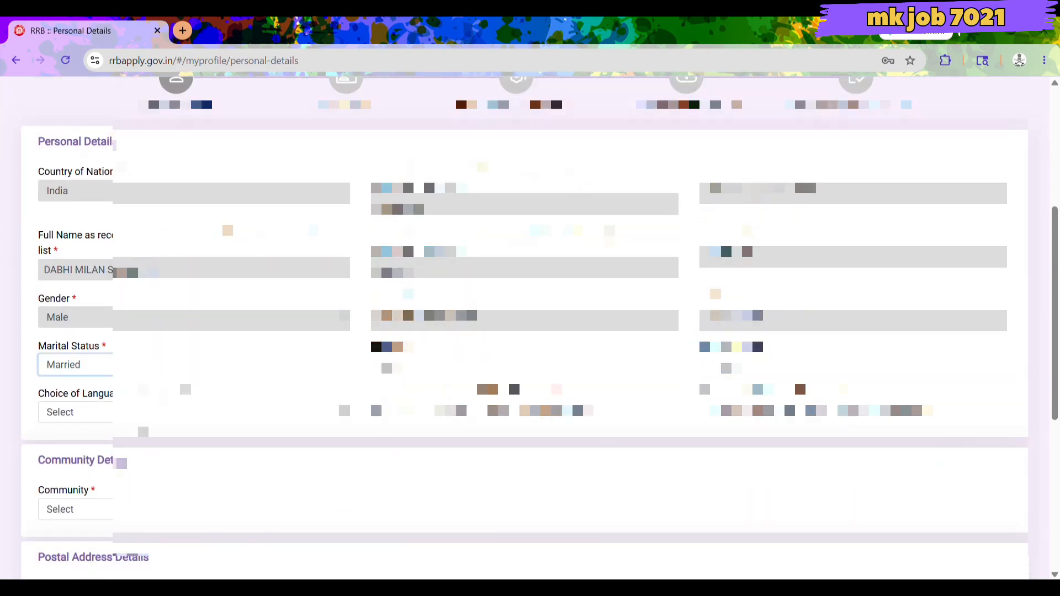
{"action": "left_click", "coordinate": [145, 432]}
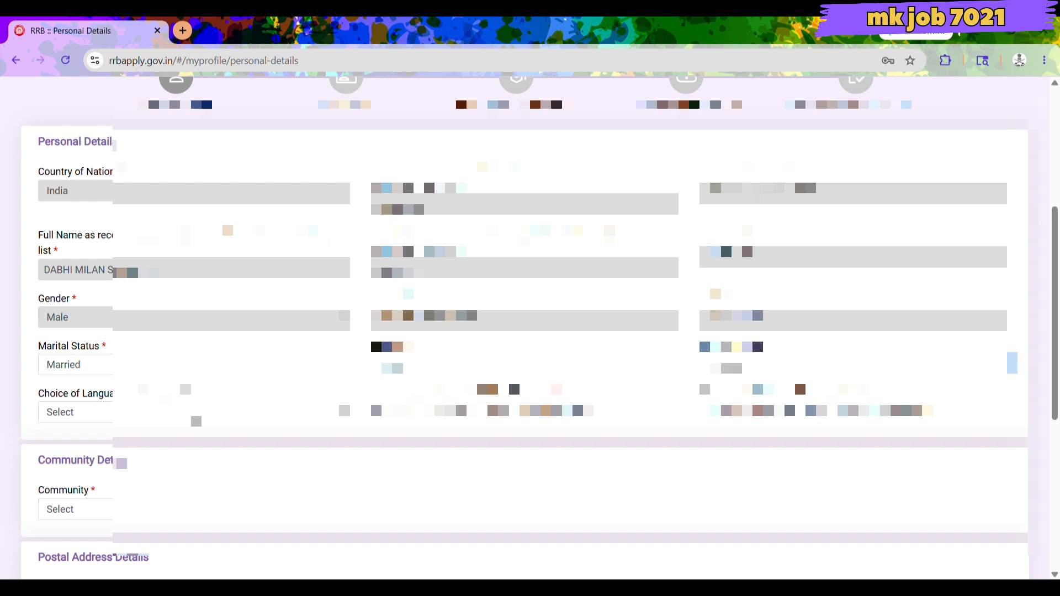
{"action": "left_click", "coordinate": [196, 415]}
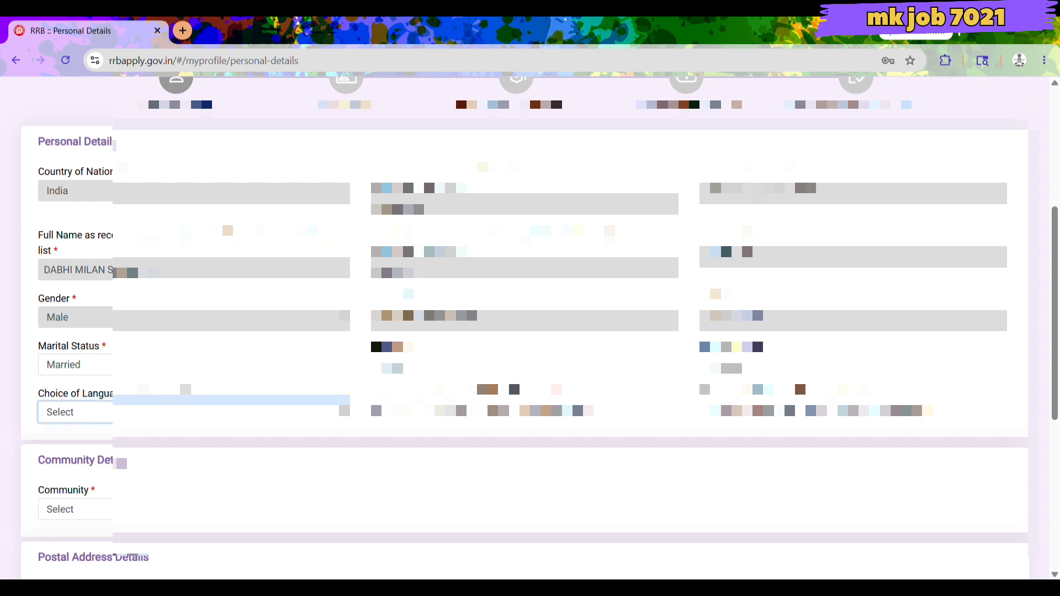
{"action": "left_click", "coordinate": [153, 198]}
Fill in the first and second identification marks with the candidate's mole descriptions.
{"action": "left_click", "coordinate": [524, 412]}
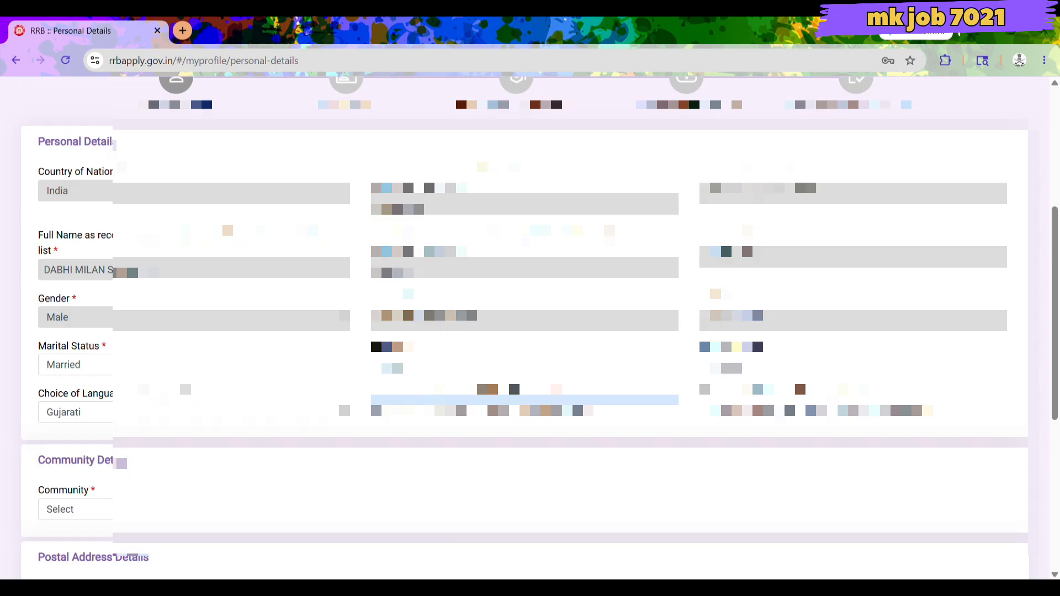
{"action": "type", "text": "MO"}
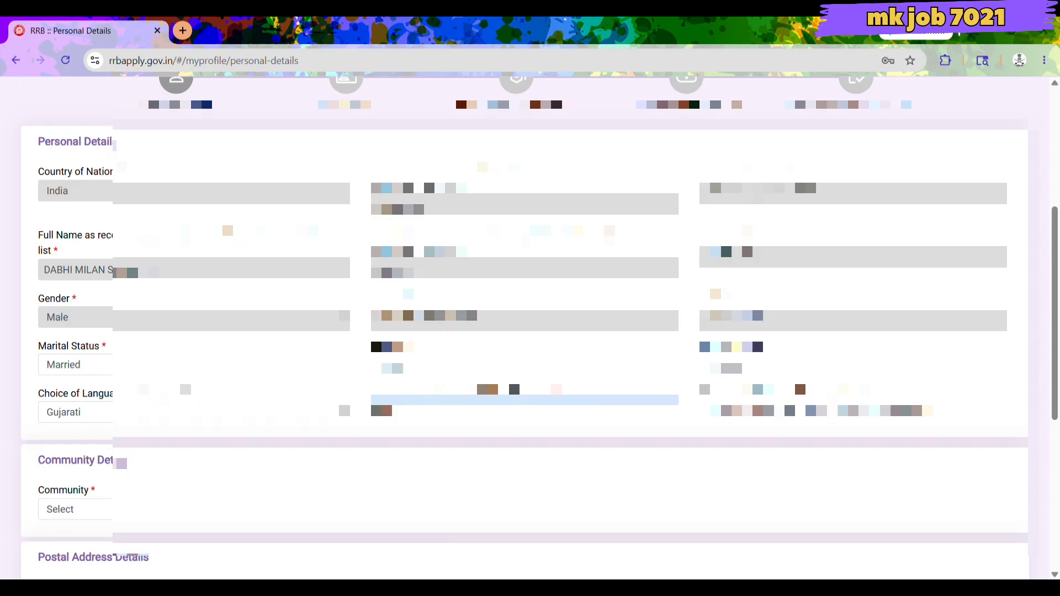
{"action": "type", "text": "LE OHT"}
{"action": "type", "text": "HAN"}
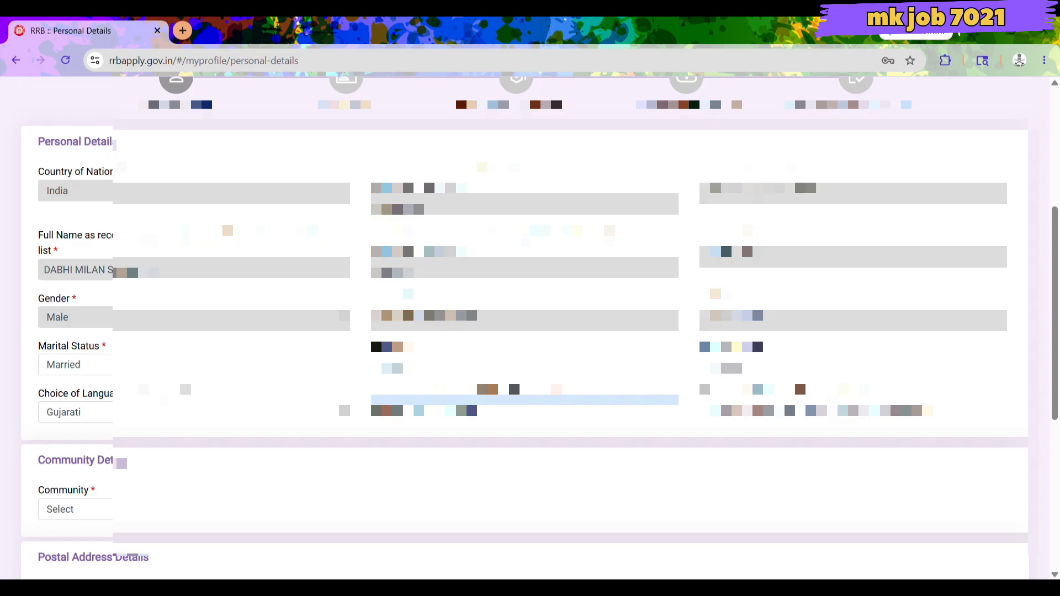
{"action": "left_click", "coordinate": [874, 418]}
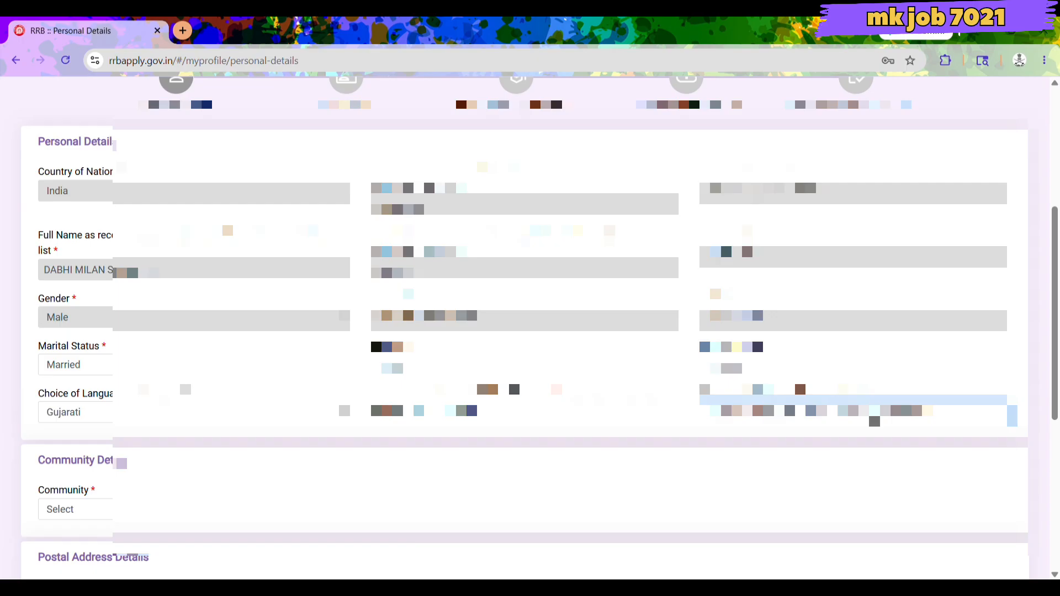
{"action": "type", "text": "m"}
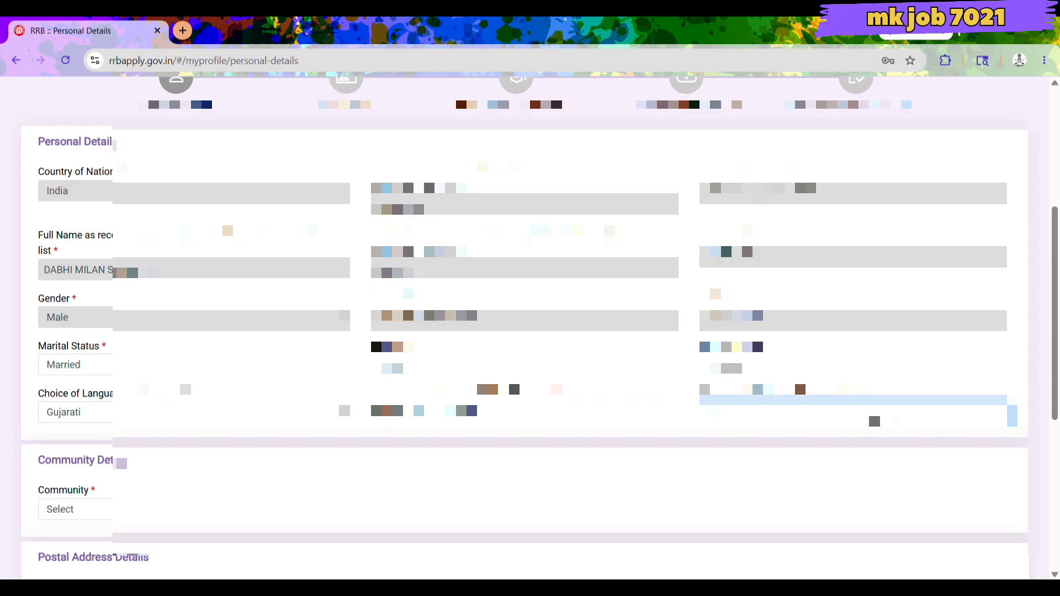
{"action": "key", "text": "BackSpace"}
{"action": "type", "text": "molen on"}
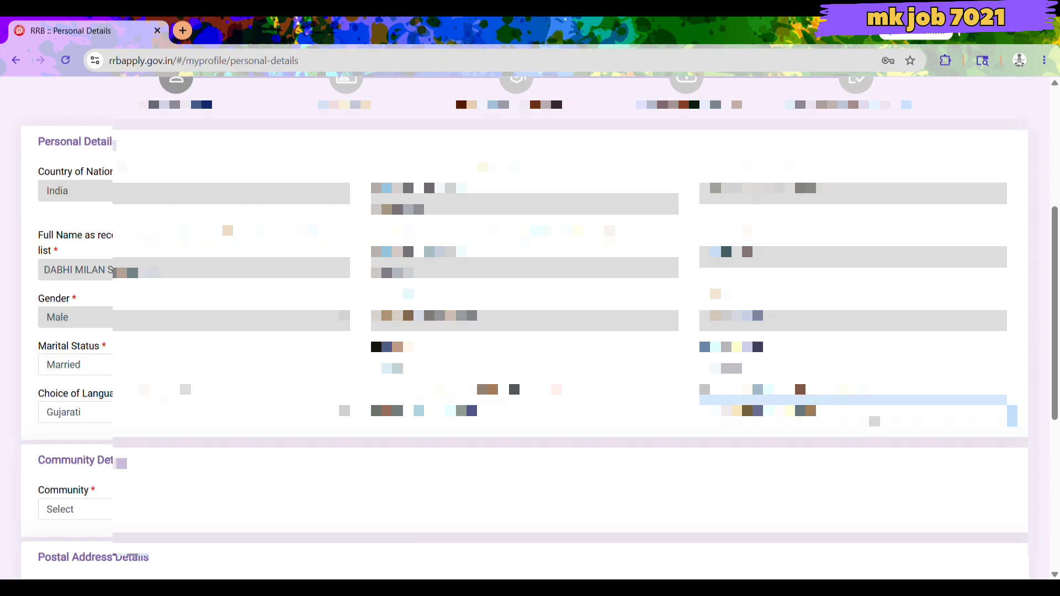
{"action": "scroll", "coordinate": [831, 443], "scroll_direction": "down", "scroll_amount": 3}
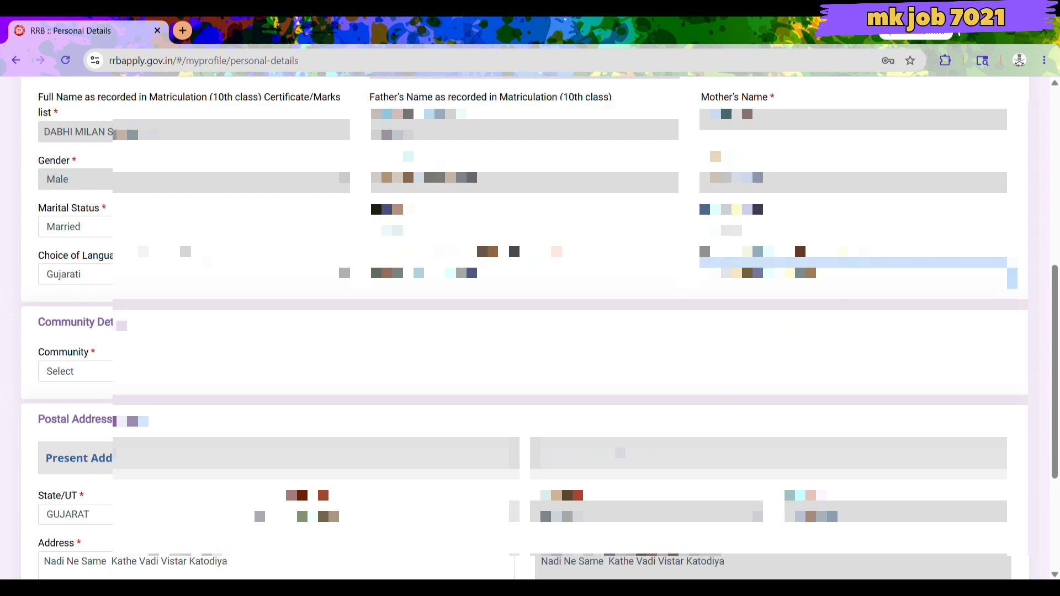
Choose OBC as community with OBC (Non Creamy Layer) status, dismissing both notices.
{"action": "left_click", "coordinate": [100, 375]}
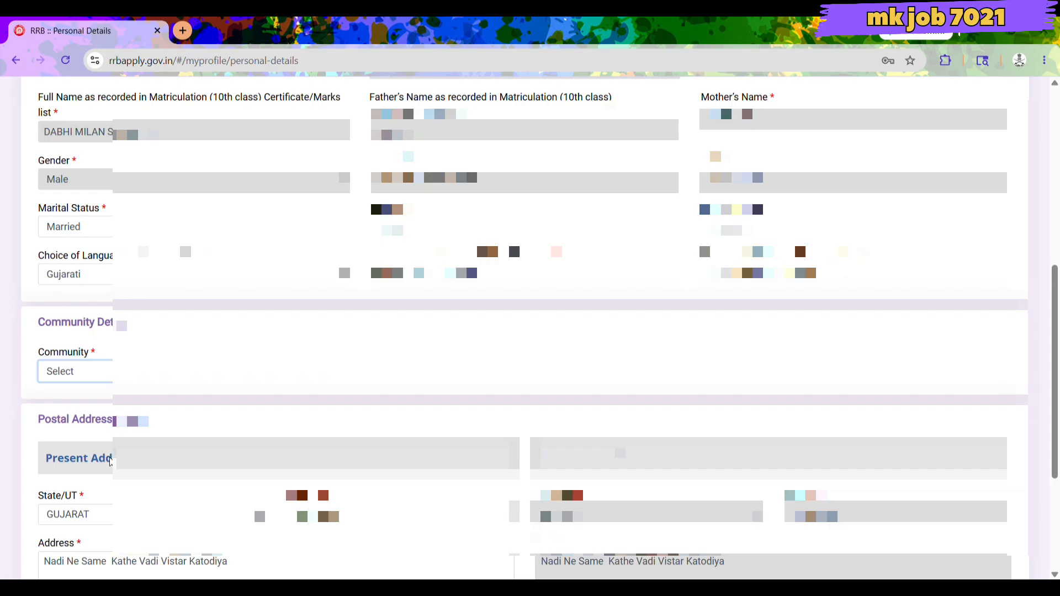
{"action": "left_click", "coordinate": [110, 462]}
{"action": "left_click", "coordinate": [516, 387]}
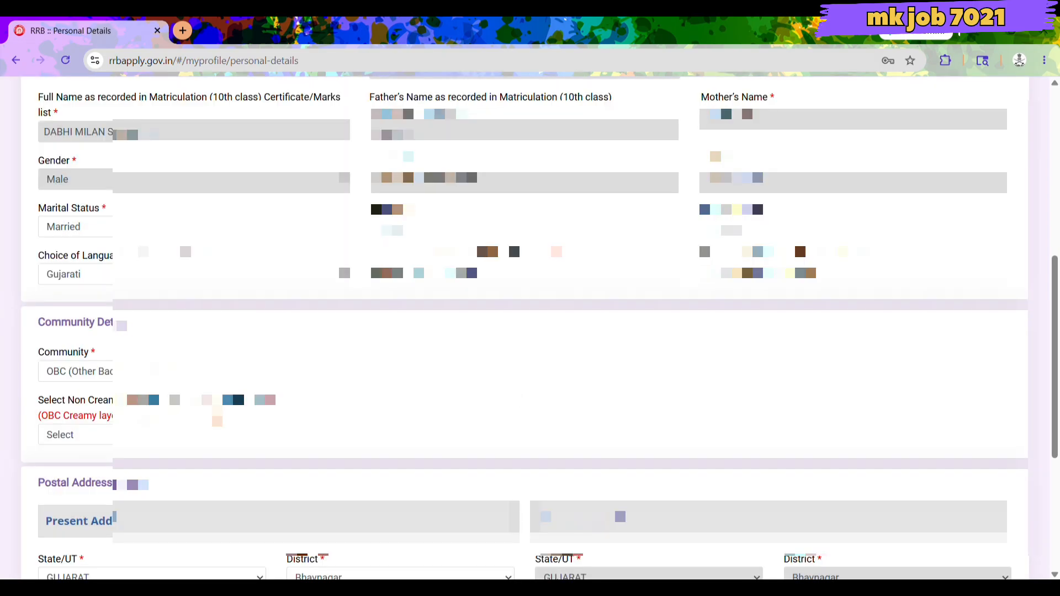
{"action": "scroll", "coordinate": [249, 378], "scroll_direction": "down", "scroll_amount": 1}
{"action": "left_click", "coordinate": [249, 367]}
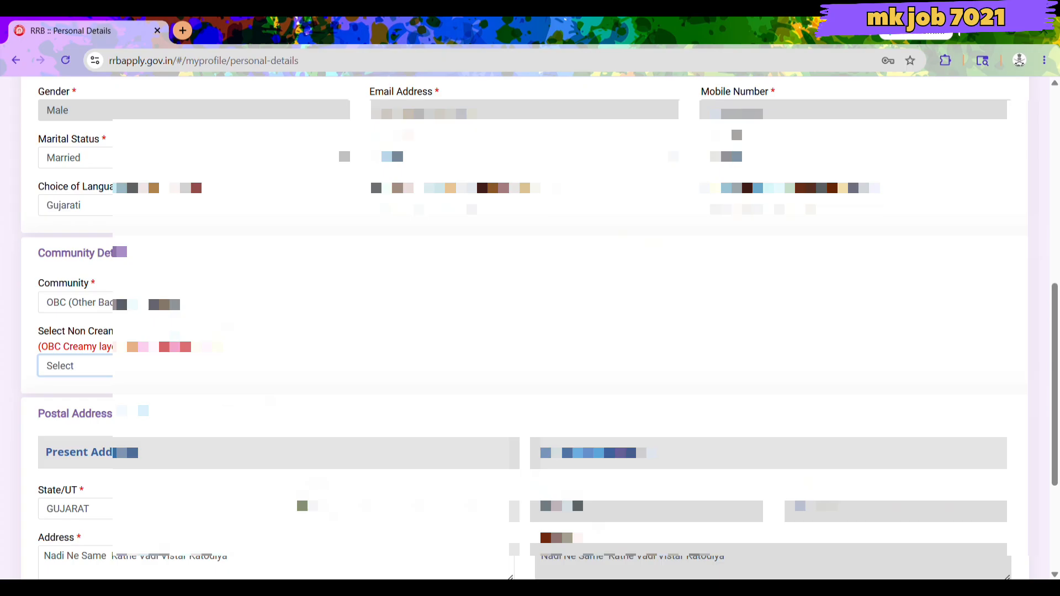
{"action": "left_click", "coordinate": [265, 399]}
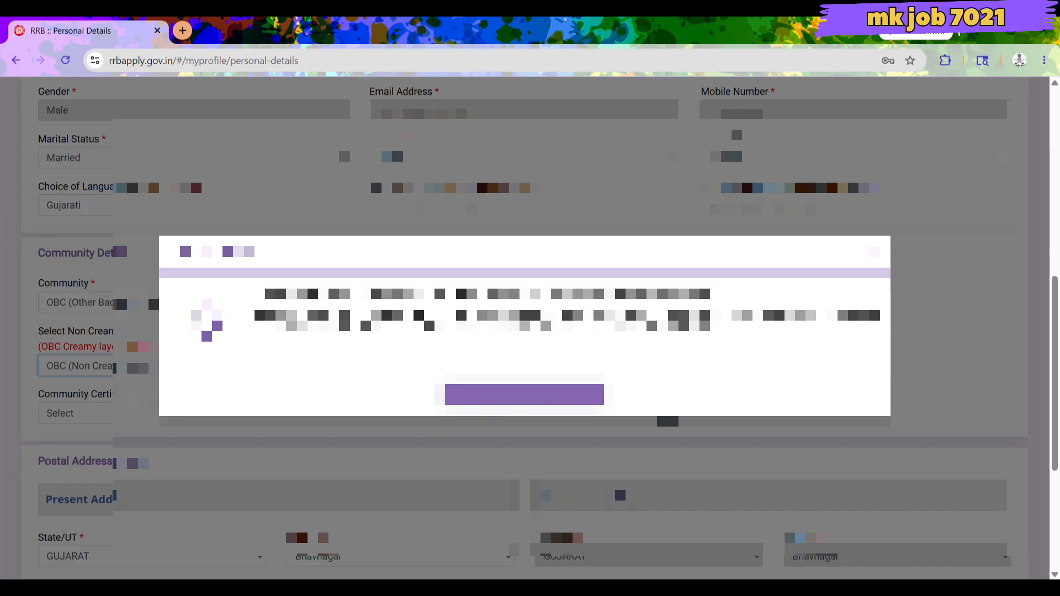
{"action": "left_click", "coordinate": [524, 397]}
{"action": "scroll", "coordinate": [524, 400], "scroll_direction": "down", "scroll_amount": 3}
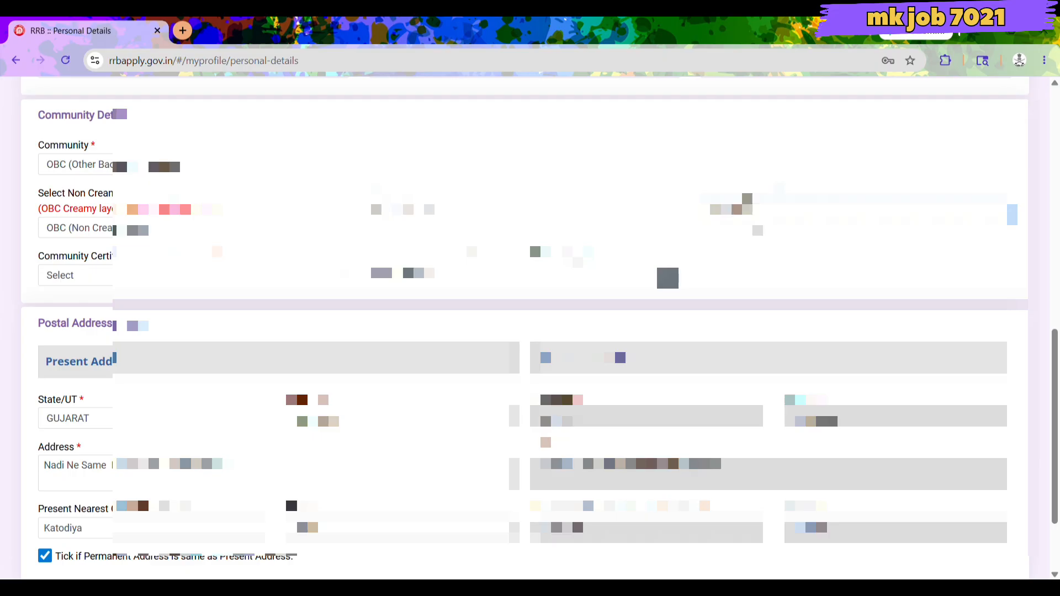
Choose Taluka Magistrate as the community certificate's issuing authority and open its date calendar.
{"action": "left_click", "coordinate": [226, 273]}
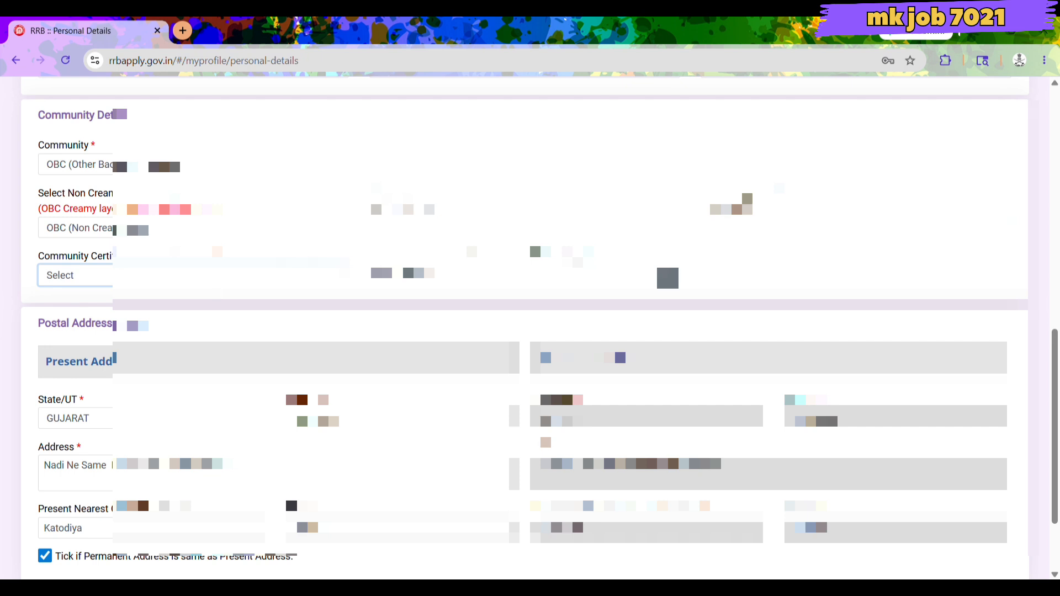
{"action": "left_click", "coordinate": [151, 558]}
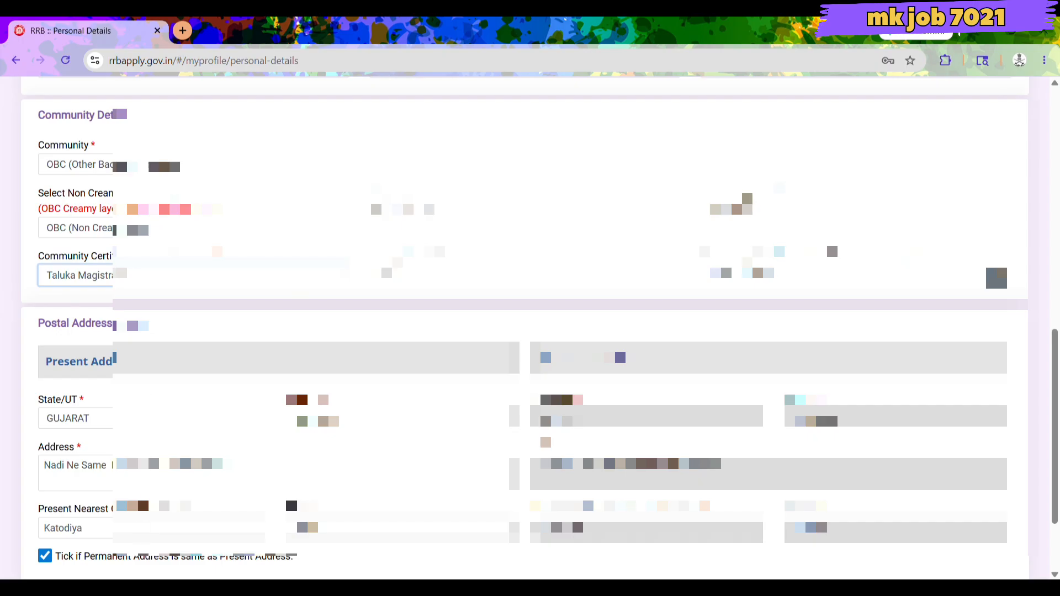
{"action": "left_click", "coordinate": [420, 323]}
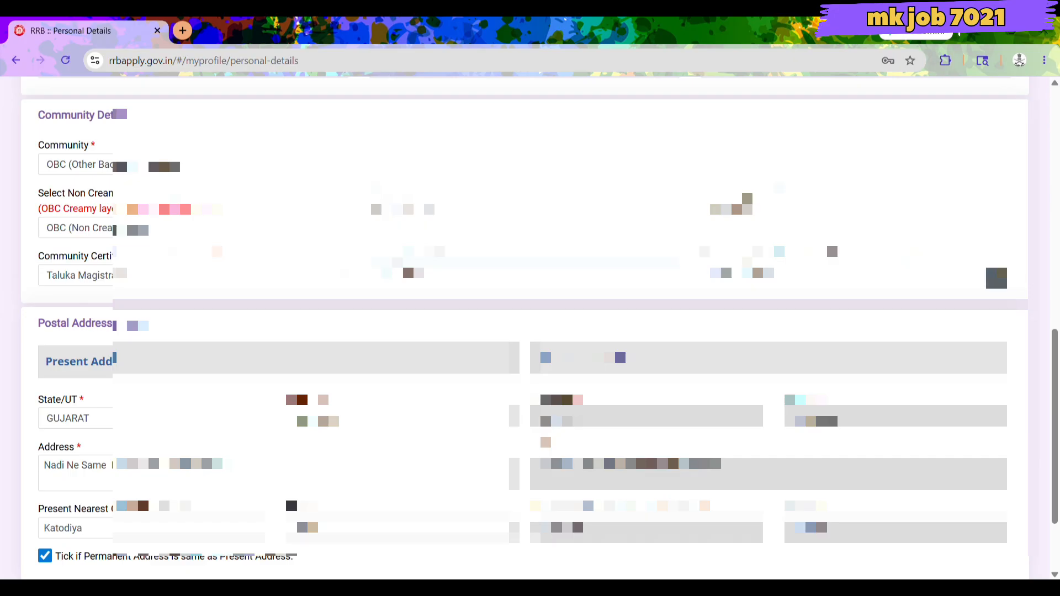
{"action": "left_click", "coordinate": [996, 277]}
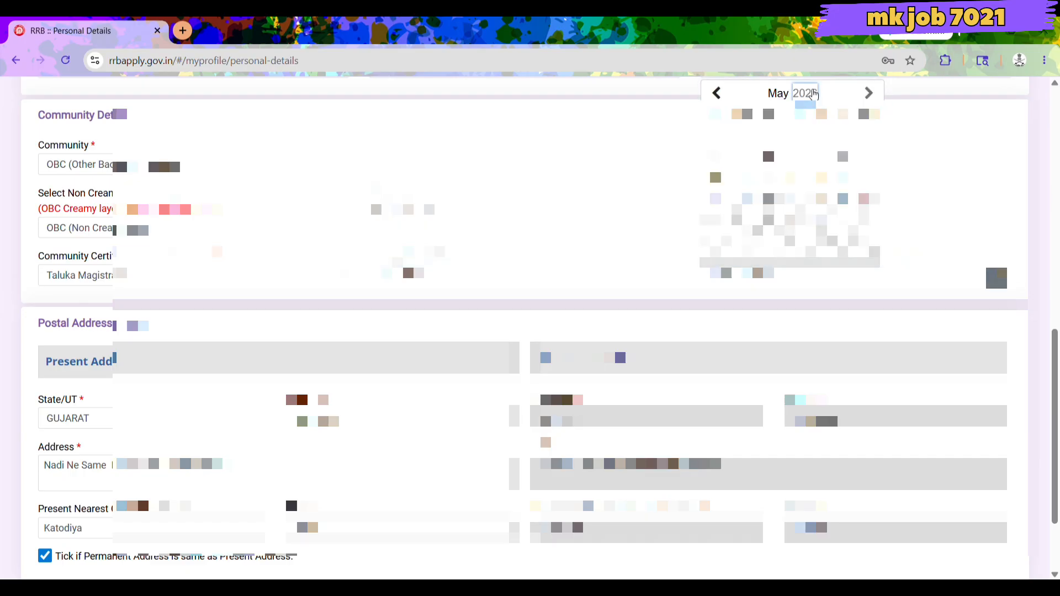
Set the community certificate date to a day in May 2025.
{"action": "left_click", "coordinate": [807, 93]}
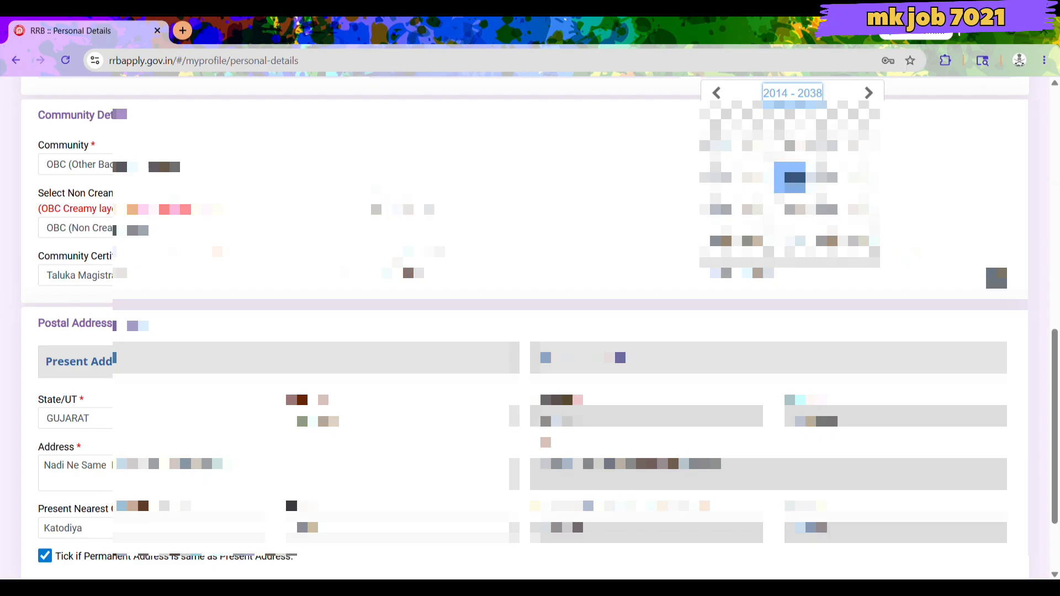
{"action": "left_click", "coordinate": [757, 177]}
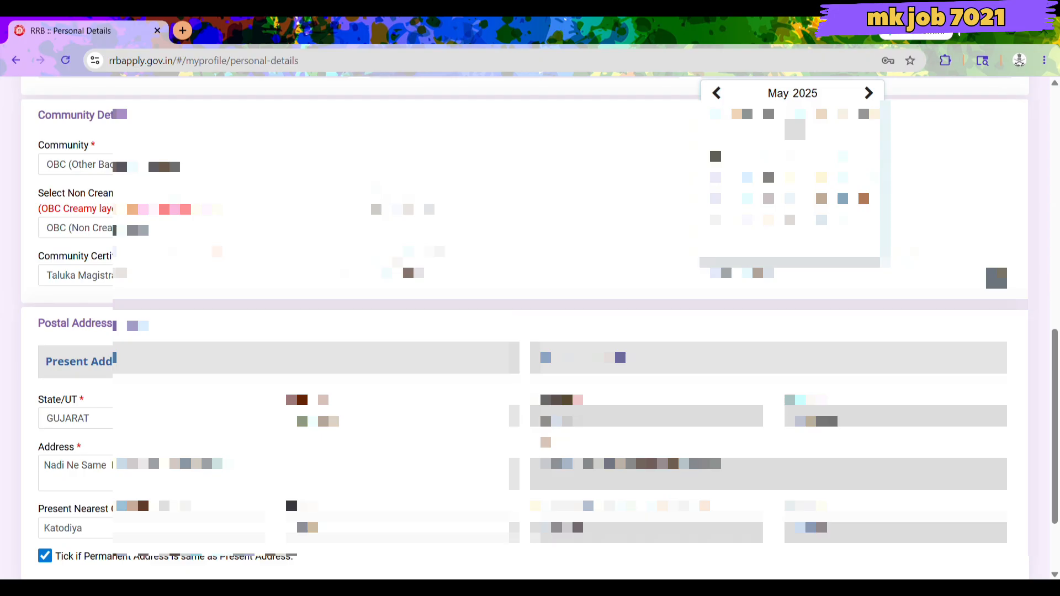
{"action": "left_click", "coordinate": [747, 167]}
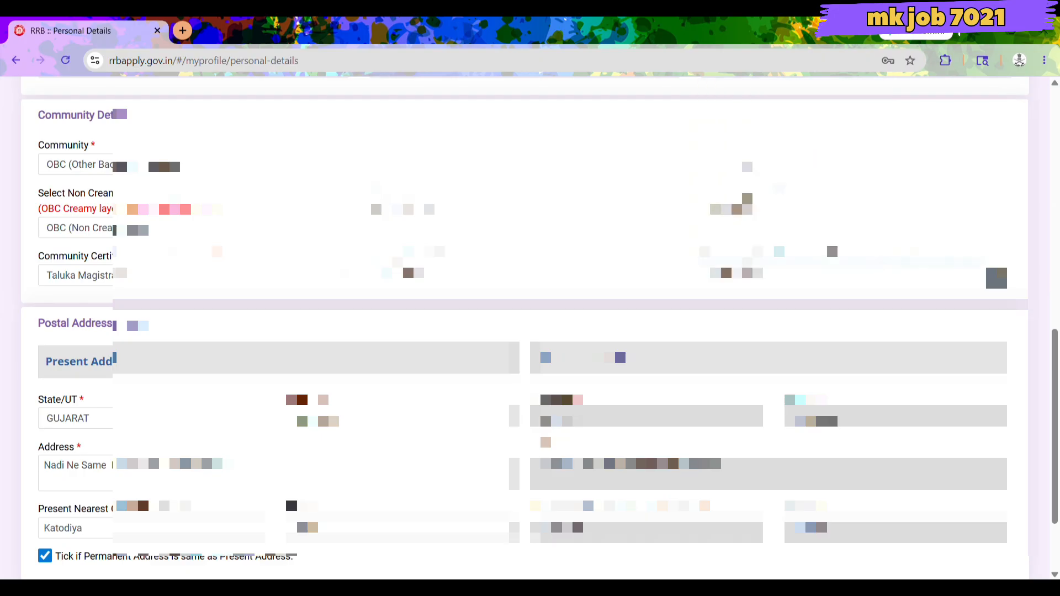
Save the Personal Details and continue to the Other Details step.
{"action": "scroll", "coordinate": [524, 332], "scroll_direction": "down", "scroll_amount": 2}
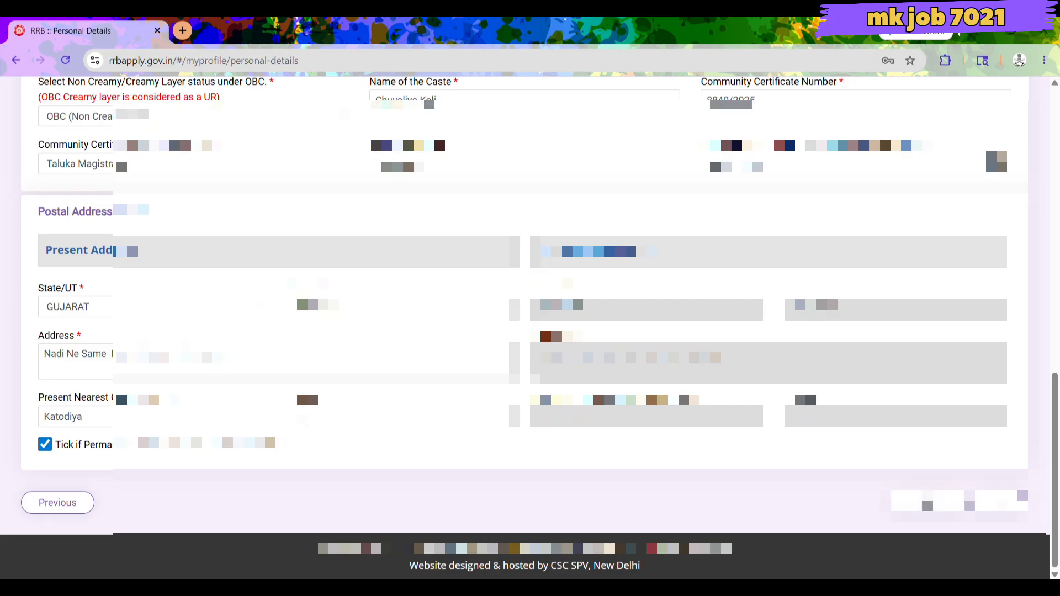
{"action": "scroll", "coordinate": [955, 501], "scroll_direction": "up", "scroll_amount": 3}
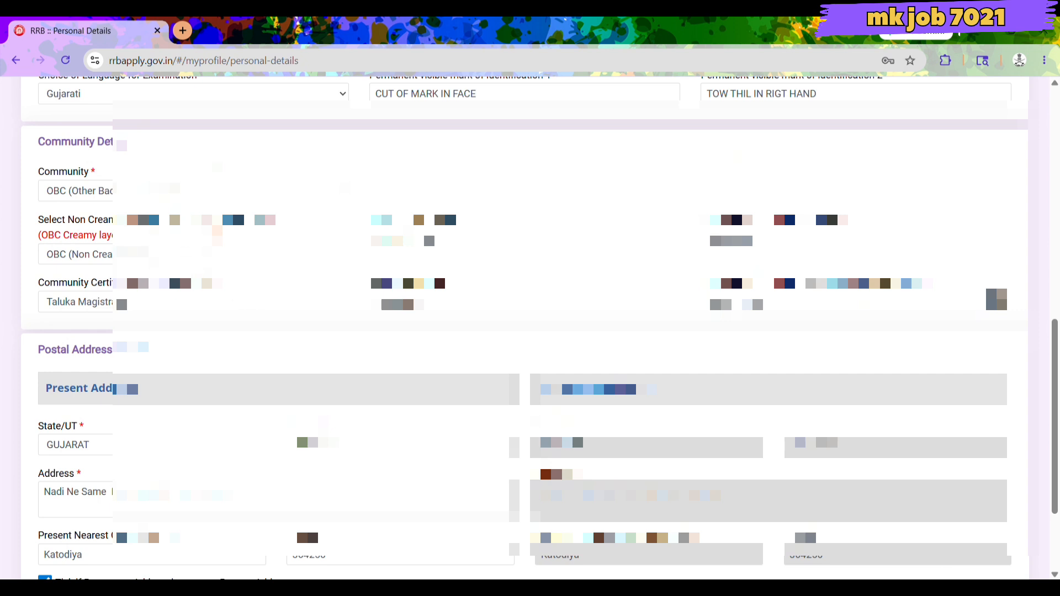
{"action": "scroll", "coordinate": [530, 331], "scroll_direction": "down", "scroll_amount": 1}
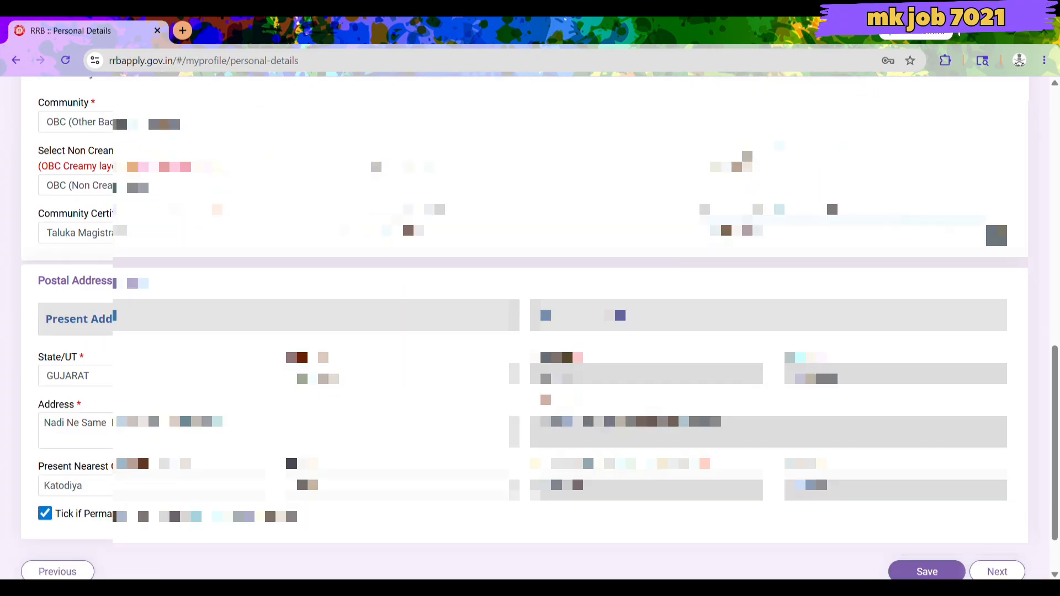
{"action": "scroll", "coordinate": [779, 379], "scroll_direction": "down", "scroll_amount": 1}
{"action": "left_click", "coordinate": [927, 502]}
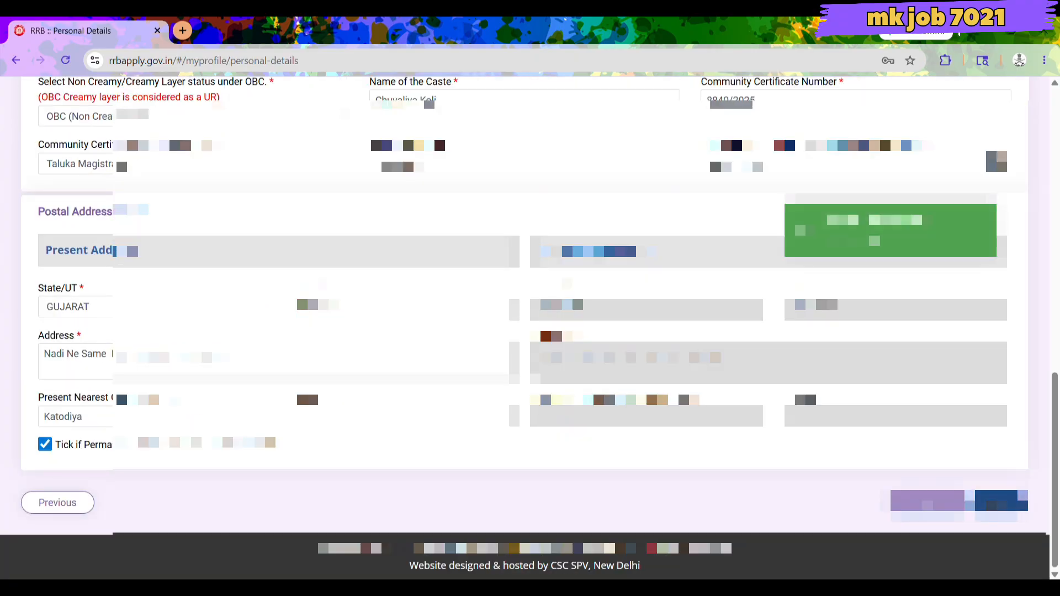
{"action": "left_click", "coordinate": [999, 500]}
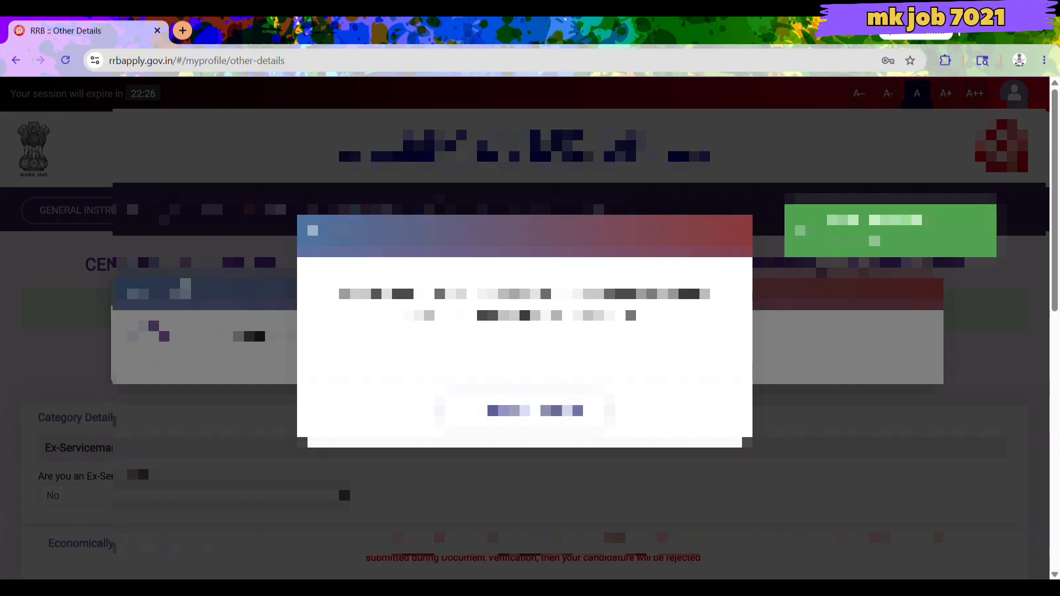
Dismiss the notice pop-up and the larger notice dialog, then scroll down to Bank Details.
{"action": "left_click", "coordinate": [534, 410]}
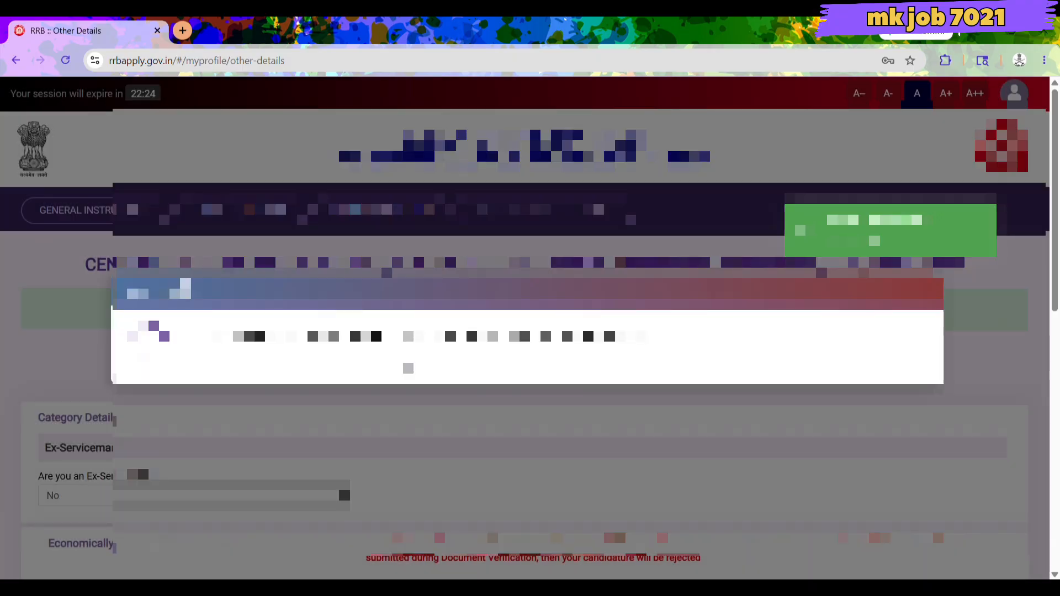
{"action": "scroll", "coordinate": [524, 331], "scroll_direction": "down", "scroll_amount": 9}
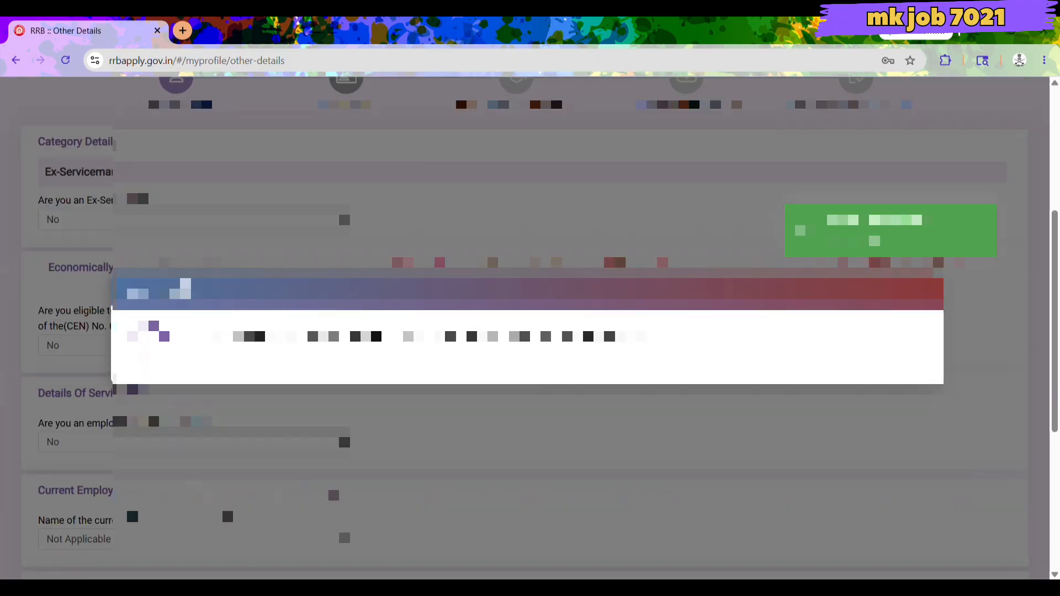
{"action": "scroll", "coordinate": [524, 331], "scroll_direction": "up", "scroll_amount": 5}
{"action": "left_click", "coordinate": [927, 299]}
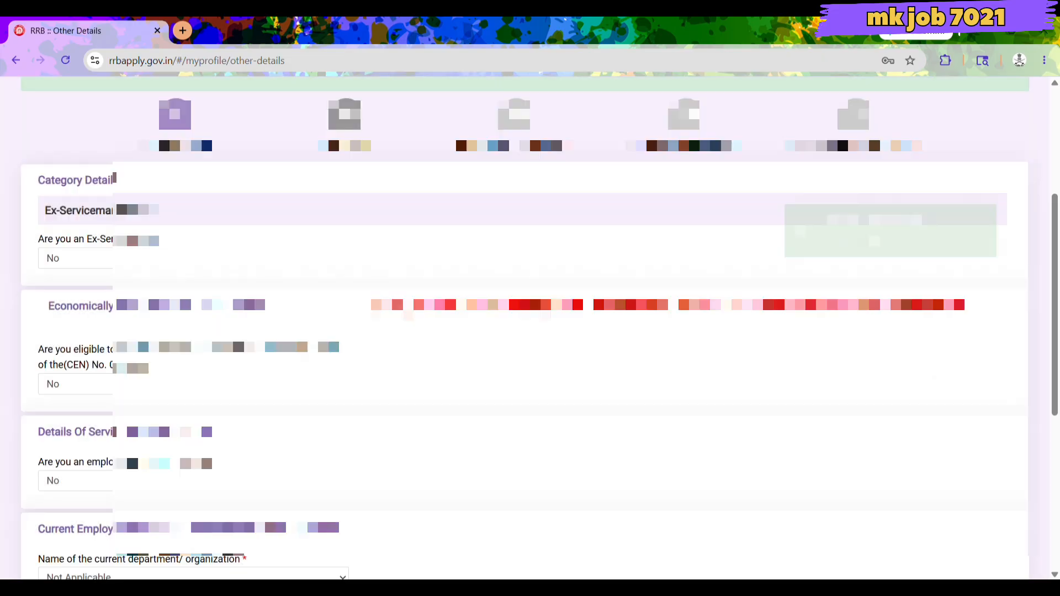
{"action": "scroll", "coordinate": [779, 337], "scroll_direction": "up", "scroll_amount": 4}
{"action": "scroll", "coordinate": [524, 331], "scroll_direction": "down", "scroll_amount": 5}
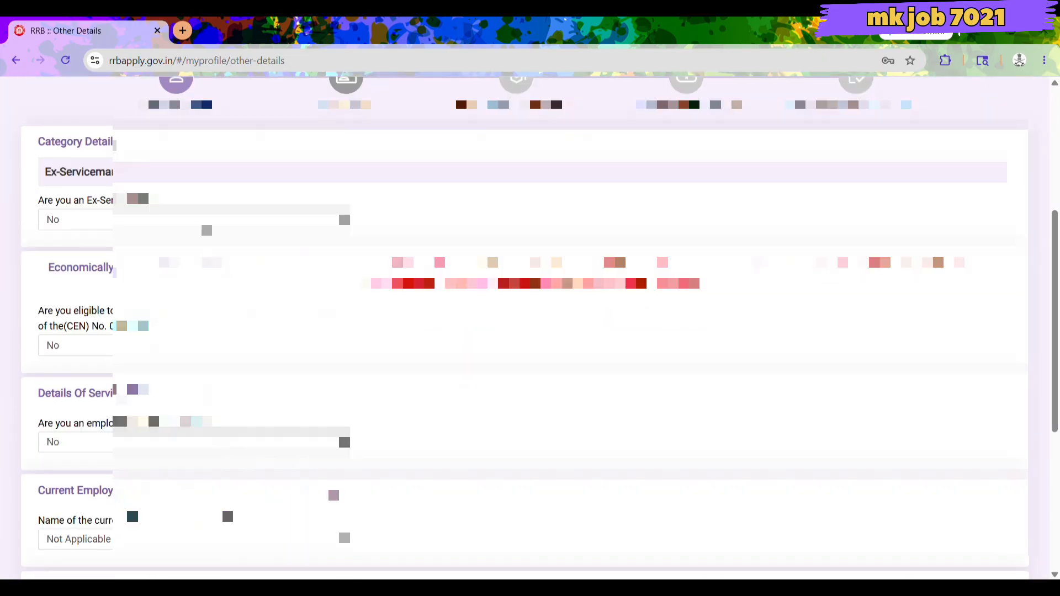
{"action": "scroll", "coordinate": [524, 331], "scroll_direction": "down", "scroll_amount": 5}
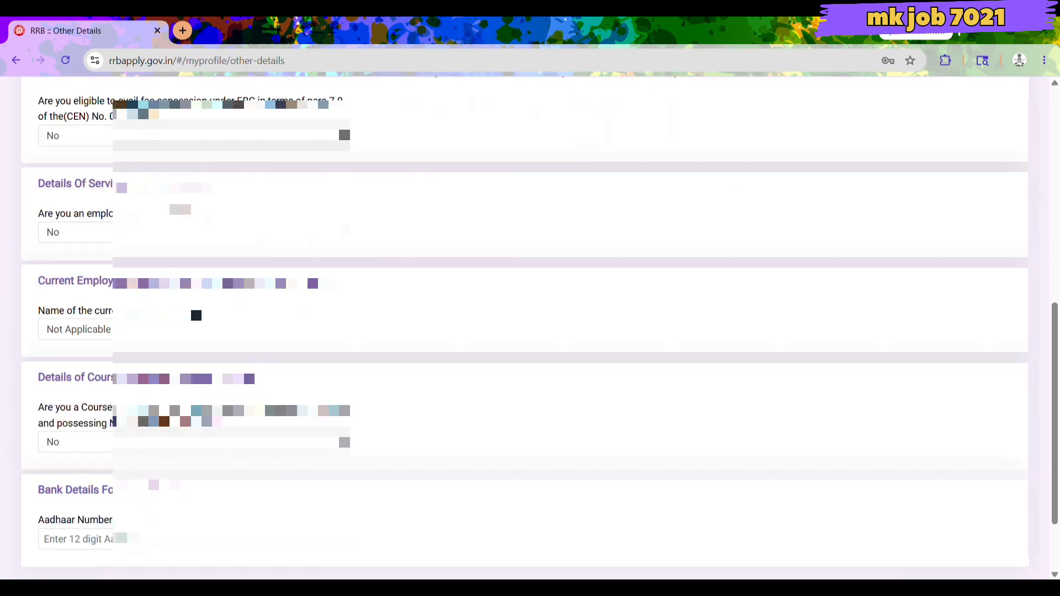
{"action": "scroll", "coordinate": [524, 331], "scroll_direction": "down", "scroll_amount": 1}
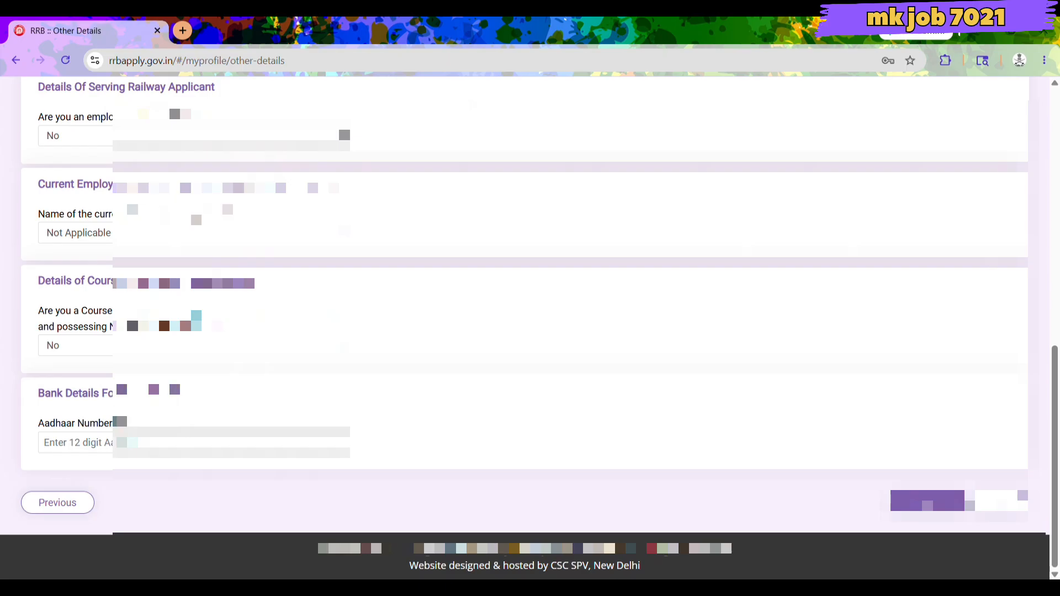
Enter the Aadhaar number in Bank Details, then re-enter a corrected number.
{"action": "left_click", "coordinate": [79, 449]}
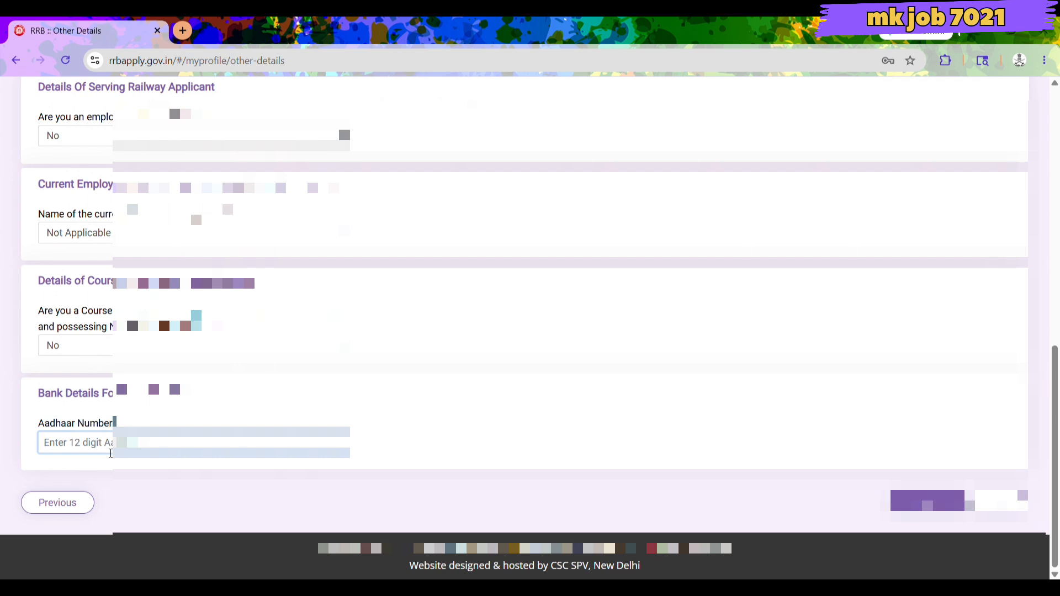
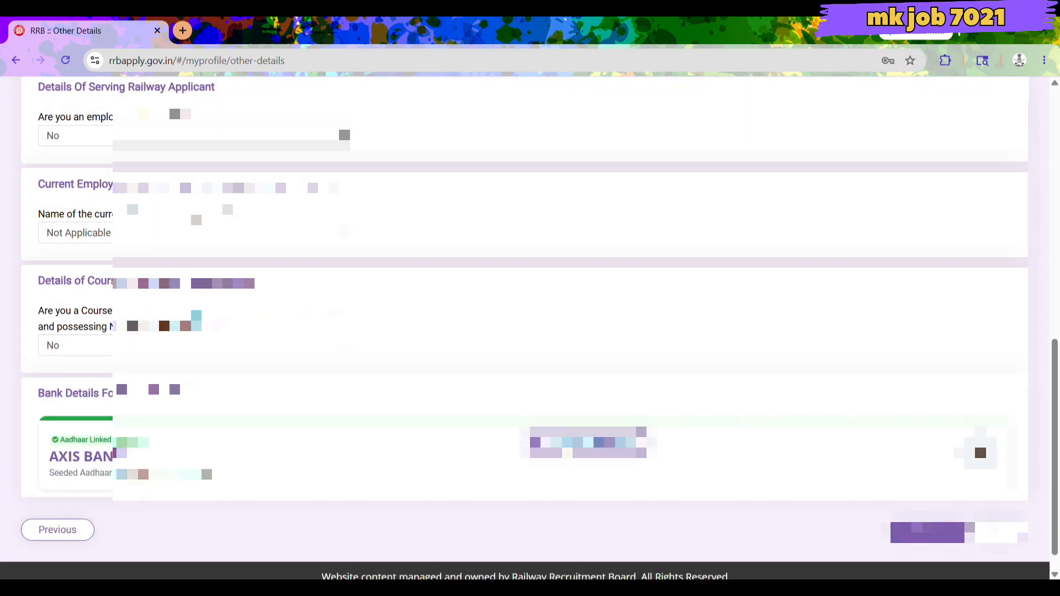
{"action": "left_click", "coordinate": [554, 450]}
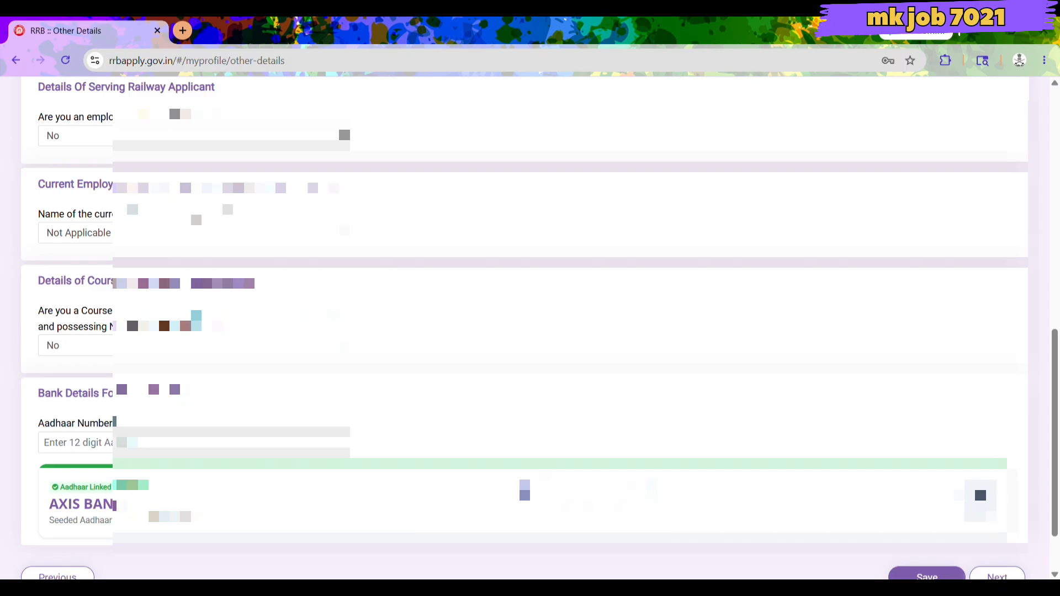
{"action": "scroll", "coordinate": [530, 331], "scroll_direction": "down", "scroll_amount": 2}
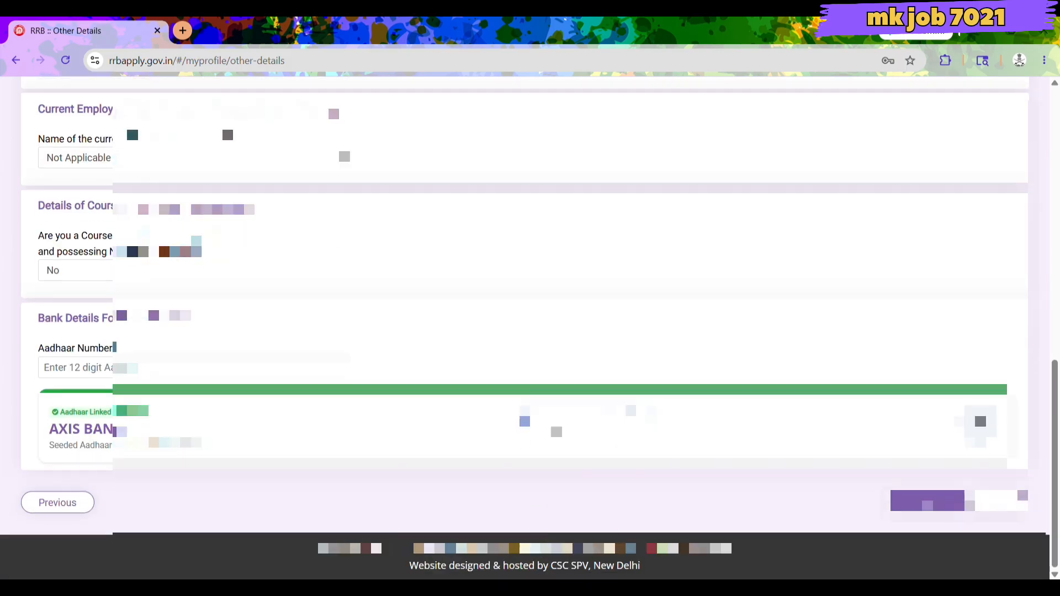
{"action": "left_click", "coordinate": [582, 415]}
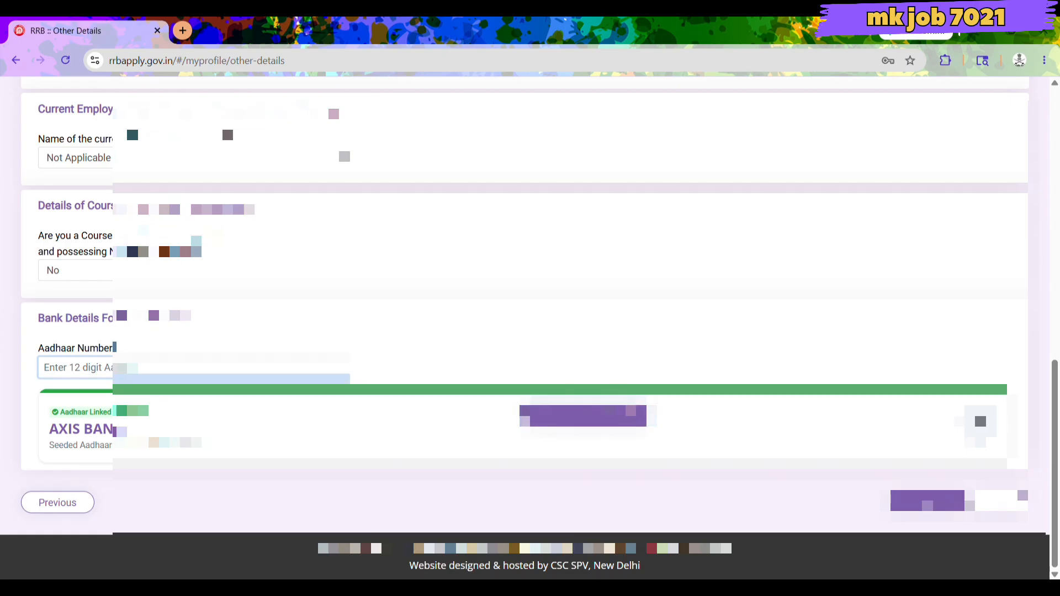
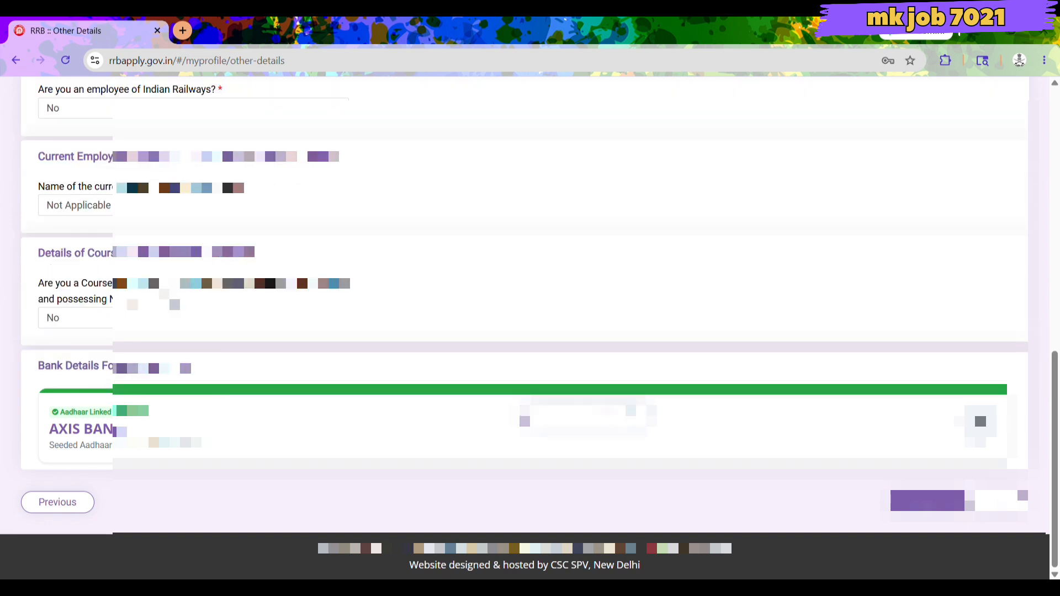
{"action": "scroll", "coordinate": [345, 332], "scroll_direction": "up", "scroll_amount": 4}
{"action": "scroll", "coordinate": [326, 327], "scroll_direction": "down", "scroll_amount": 4}
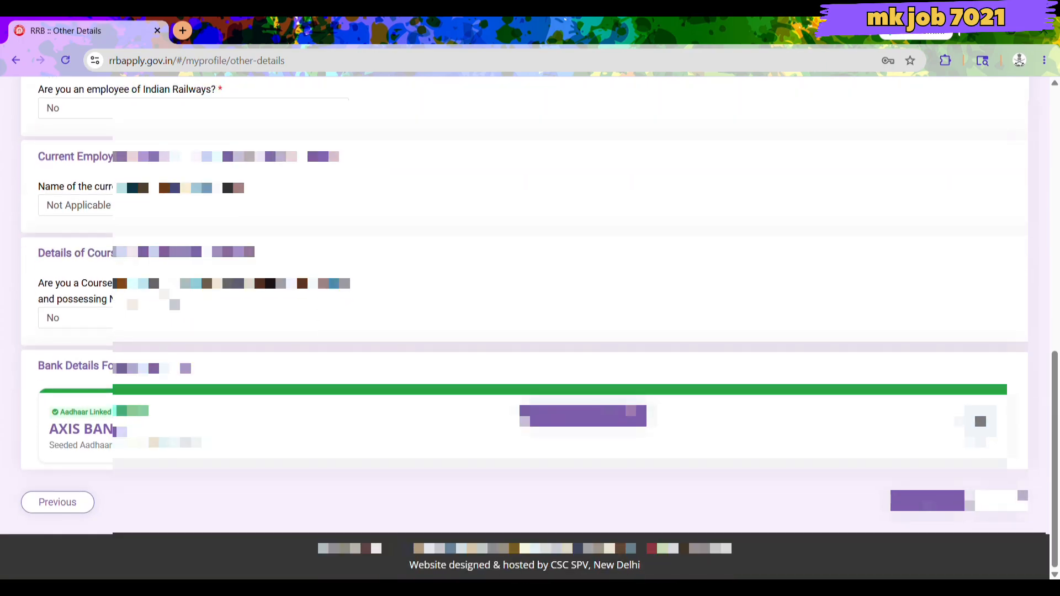
Confirm the Aadhaar-linked bank account appears and save the Other Details.
{"action": "left_click", "coordinate": [545, 422]}
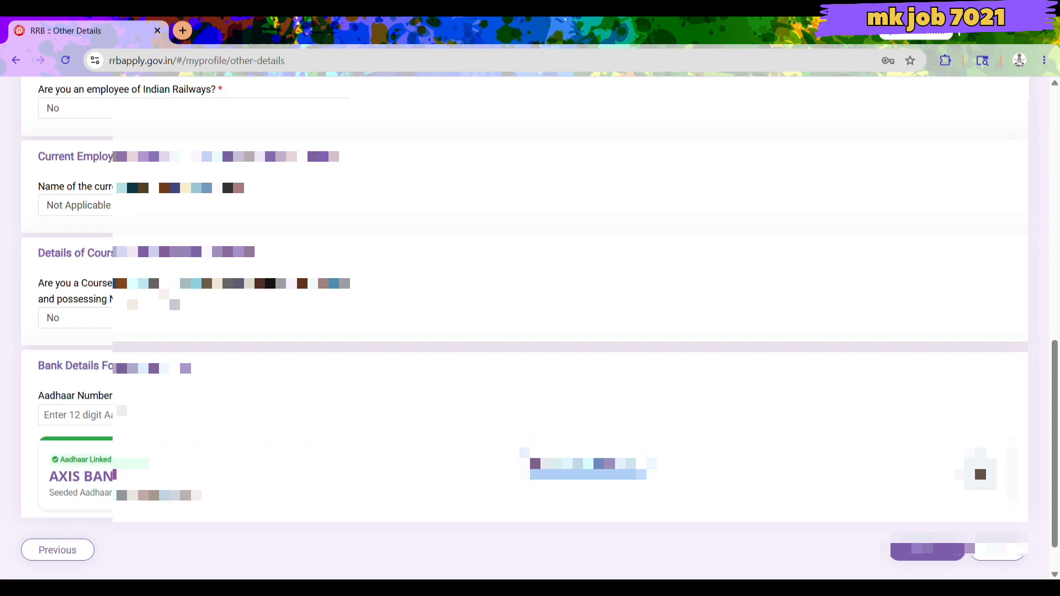
{"action": "scroll", "coordinate": [552, 469], "scroll_direction": "down", "scroll_amount": 1}
{"action": "scroll", "coordinate": [552, 469], "scroll_direction": "up", "scroll_amount": 1}
{"action": "scroll", "coordinate": [552, 469], "scroll_direction": "down", "scroll_amount": 1}
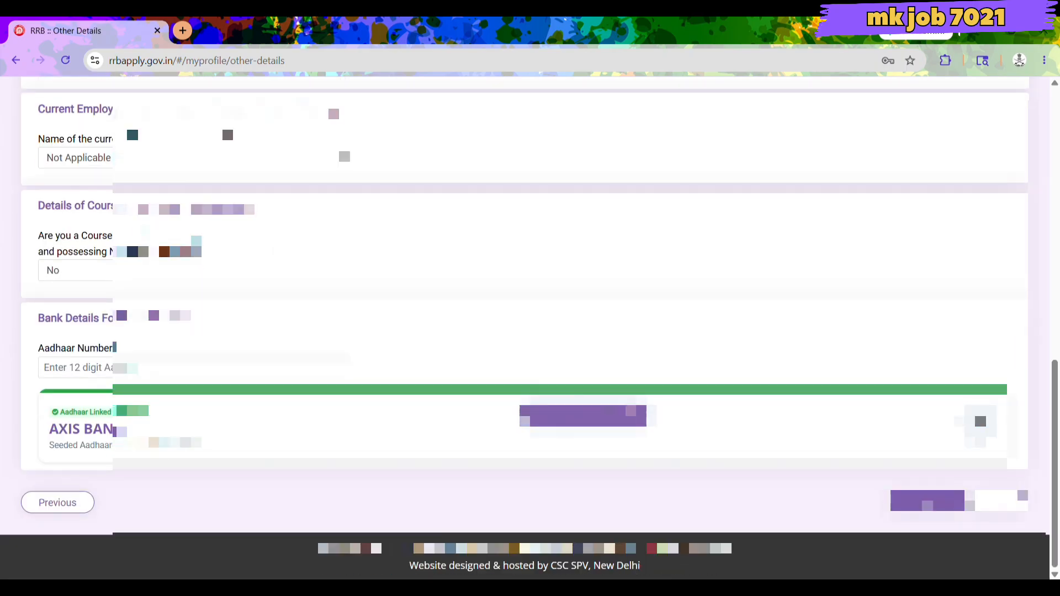
{"action": "triple_click", "coordinate": [90, 434]}
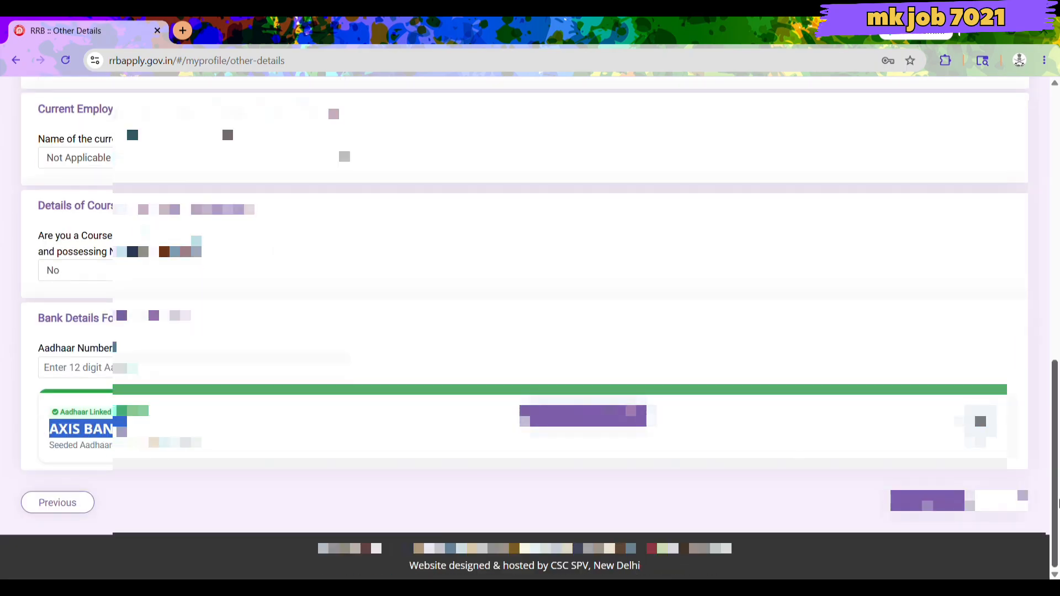
{"action": "left_click", "coordinate": [927, 500]}
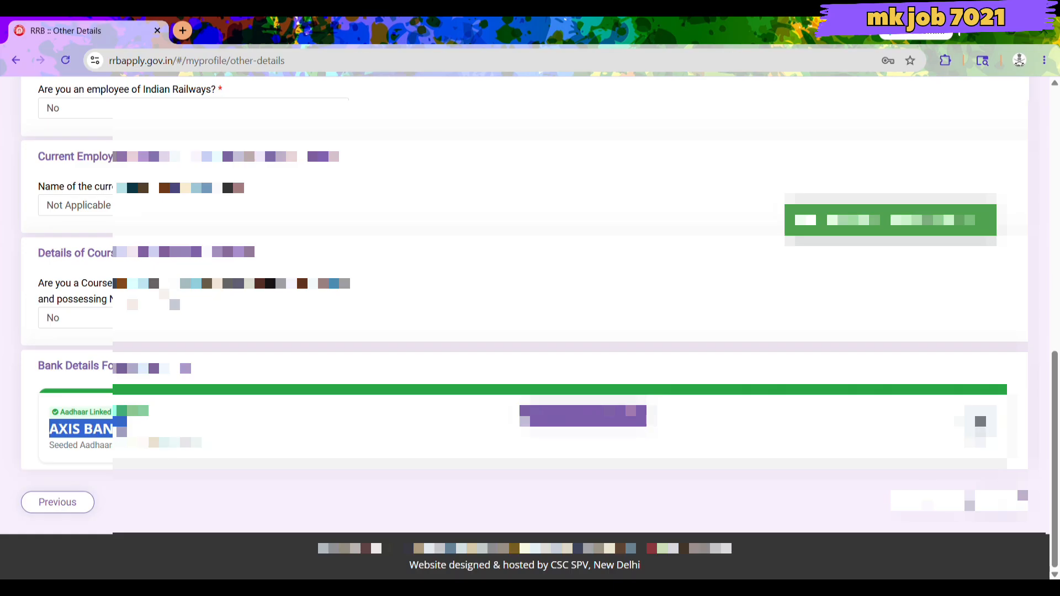
Save and continue to Educational Qualification, then open the Qualification dropdown.
{"action": "left_click", "coordinate": [598, 421]}
{"action": "scroll", "coordinate": [578, 468], "scroll_direction": "down", "scroll_amount": 2}
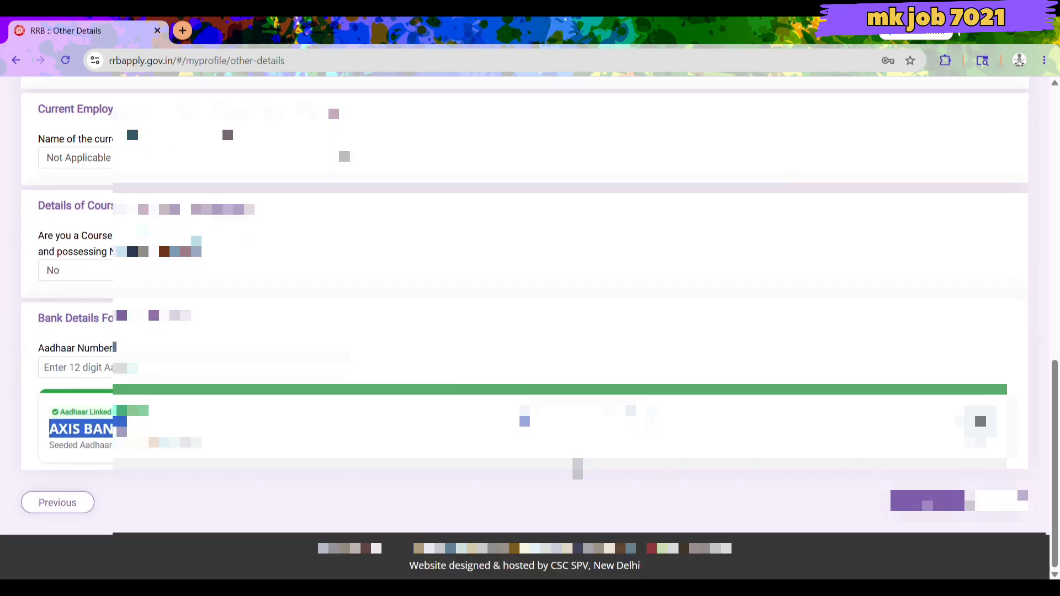
{"action": "left_click", "coordinate": [946, 498]}
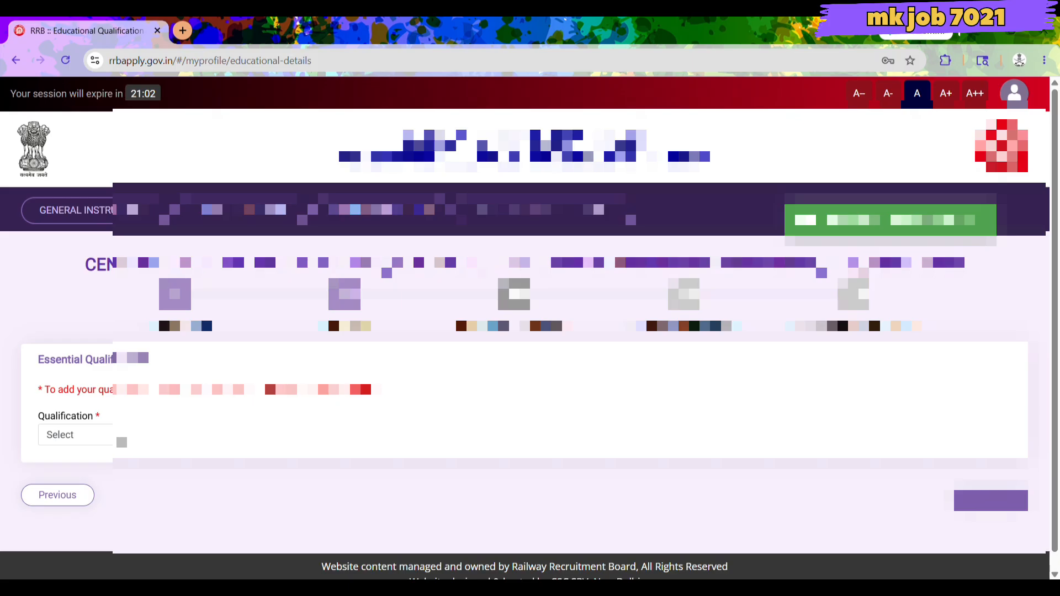
{"action": "left_click", "coordinate": [119, 436]}
{"action": "left_click", "coordinate": [429, 468]}
{"action": "scroll", "coordinate": [431, 466], "scroll_direction": "down", "scroll_amount": 1}
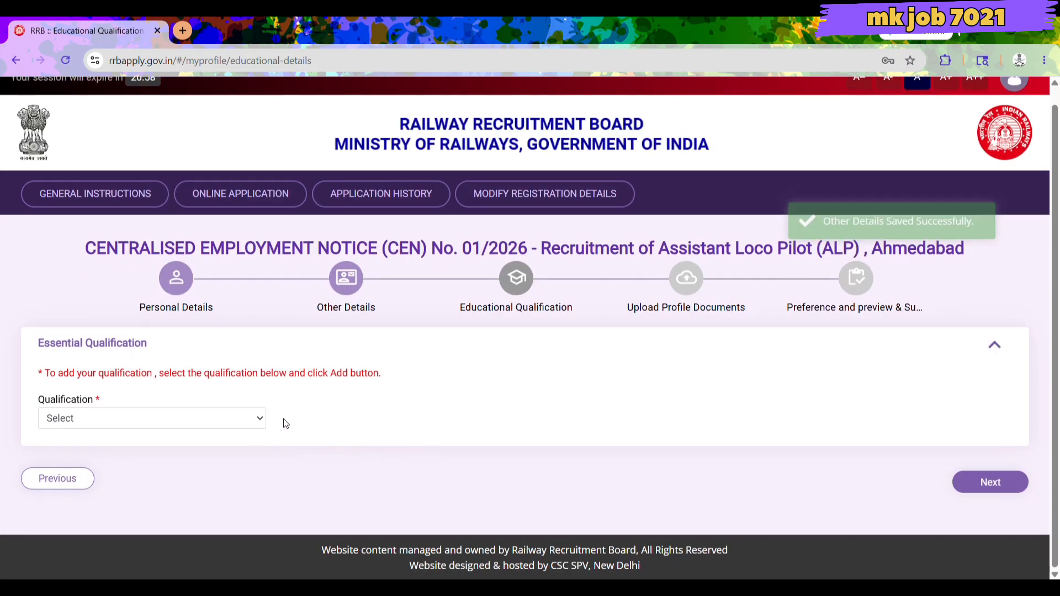
{"action": "left_click", "coordinate": [219, 425]}
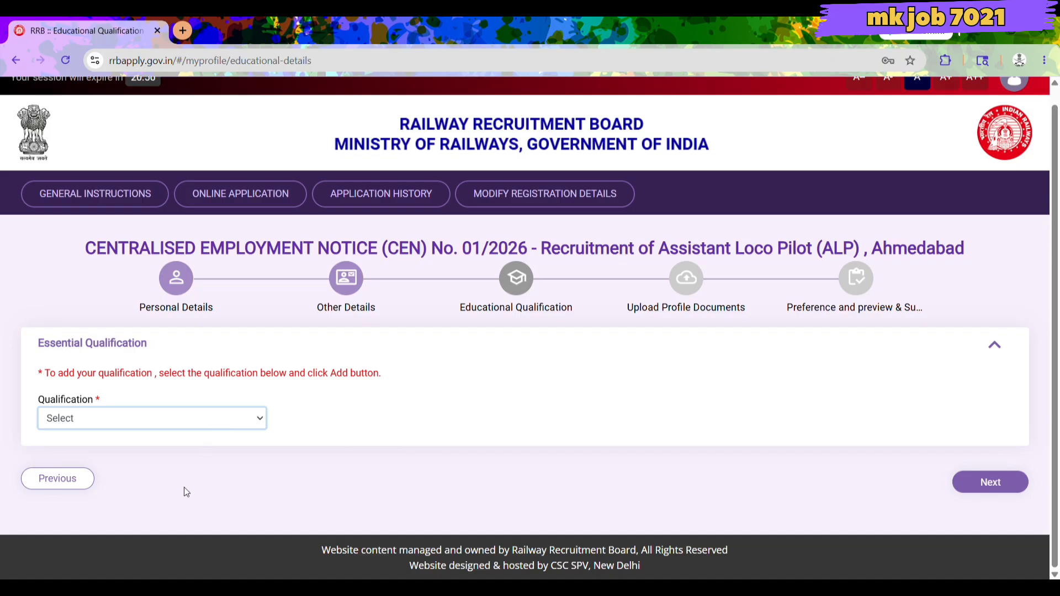
Choose Matriculation/SSLC, state GUJARAT and district Dohad for the qualification.
{"action": "left_click", "coordinate": [173, 529]}
{"action": "left_click", "coordinate": [320, 423]}
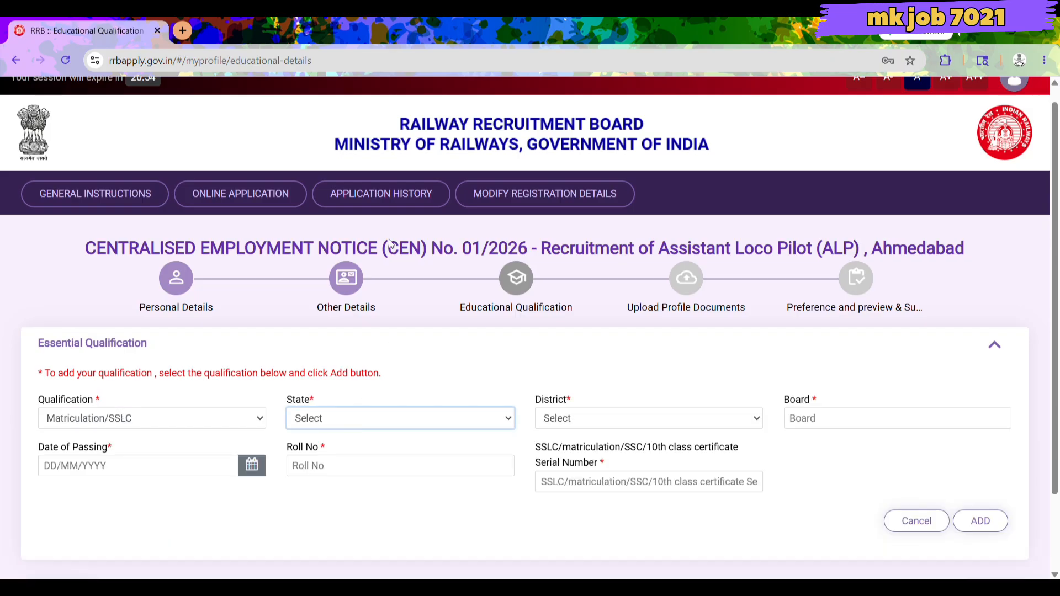
{"action": "left_click", "coordinate": [365, 264]}
{"action": "left_click", "coordinate": [625, 419]}
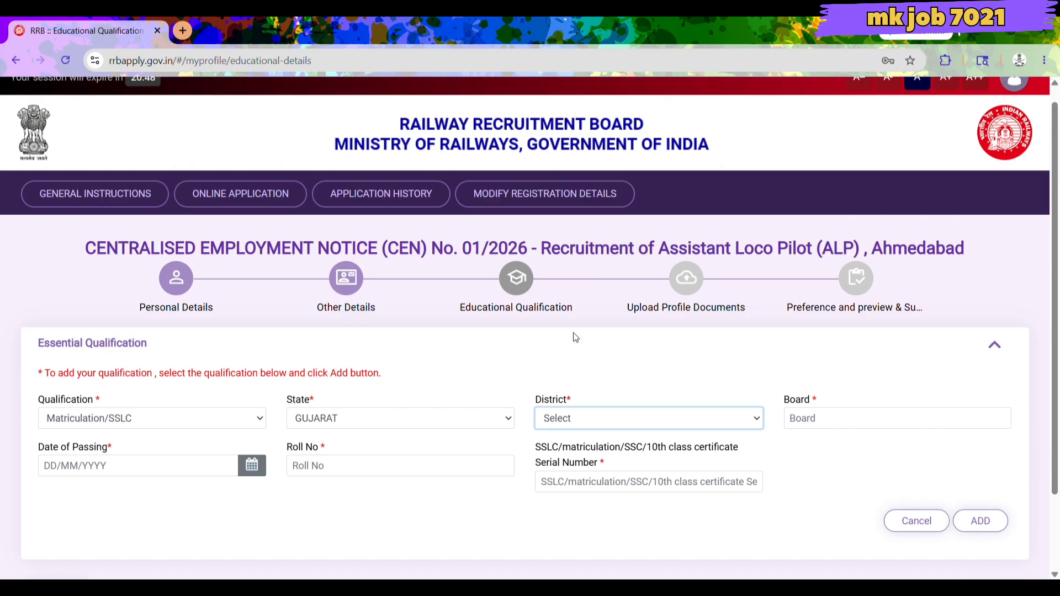
{"action": "left_click", "coordinate": [449, 395]}
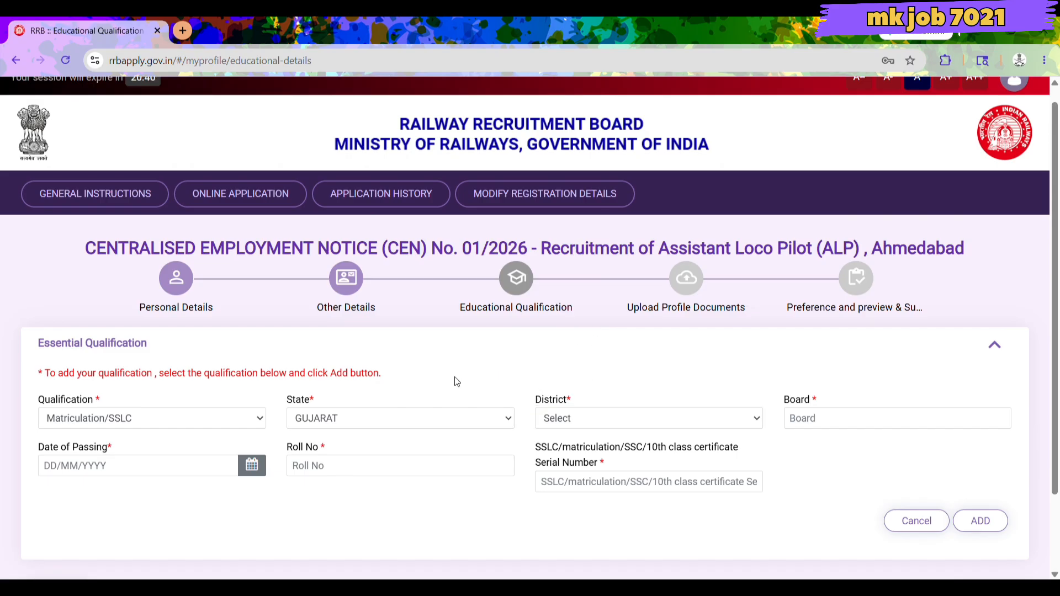
{"action": "left_click", "coordinate": [587, 419]}
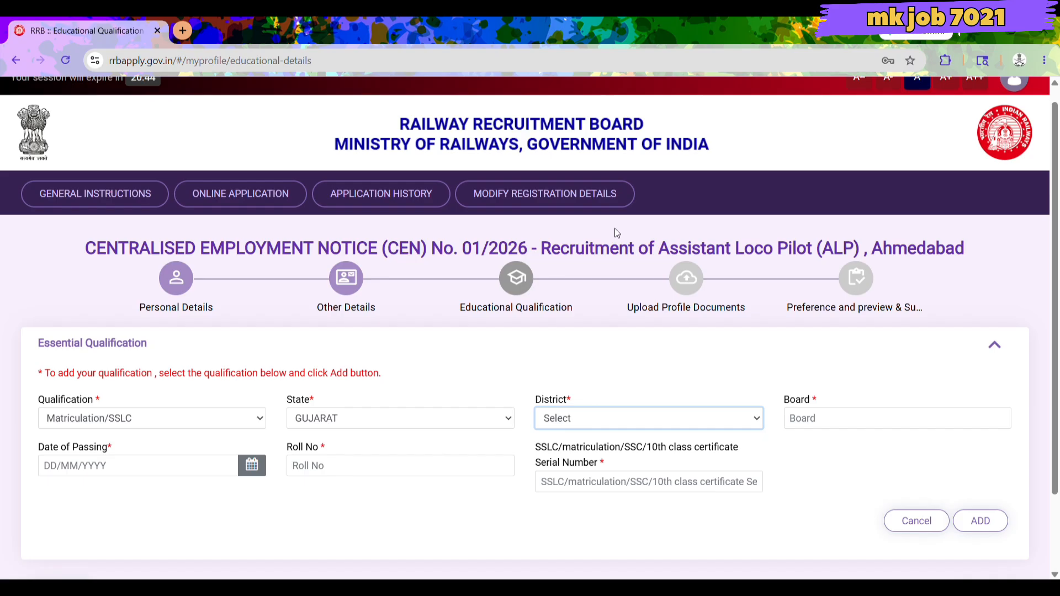
{"action": "left_click", "coordinate": [572, 166]}
Enter 'GUJRAT BOARD' as the board name.
{"action": "left_click", "coordinate": [806, 421]}
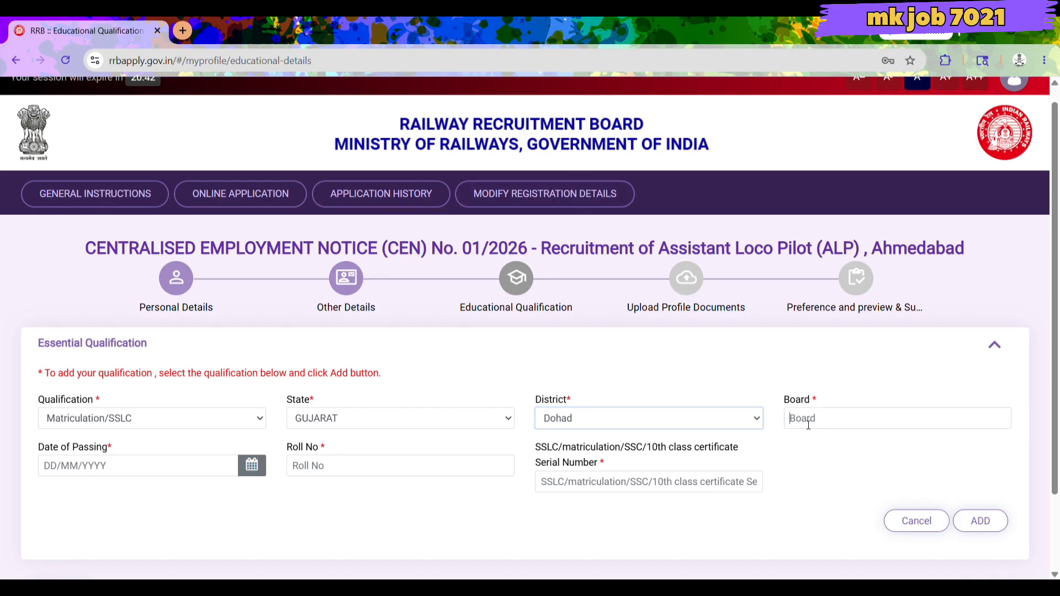
{"action": "type", "text": "G"}
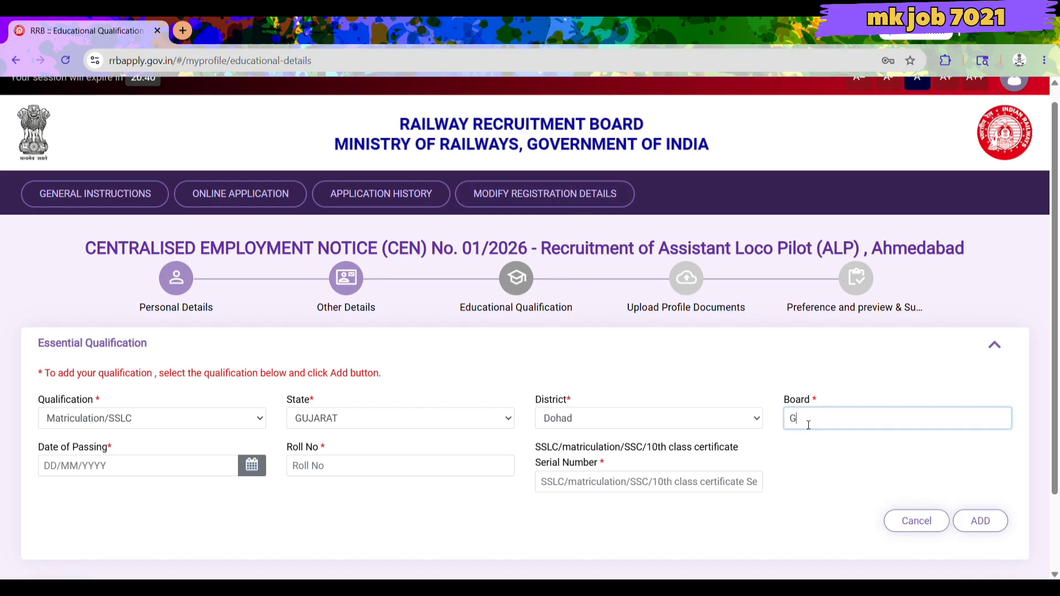
{"action": "type", "text": "UJRAT BOARD"}
{"action": "left_click", "coordinate": [111, 472]}
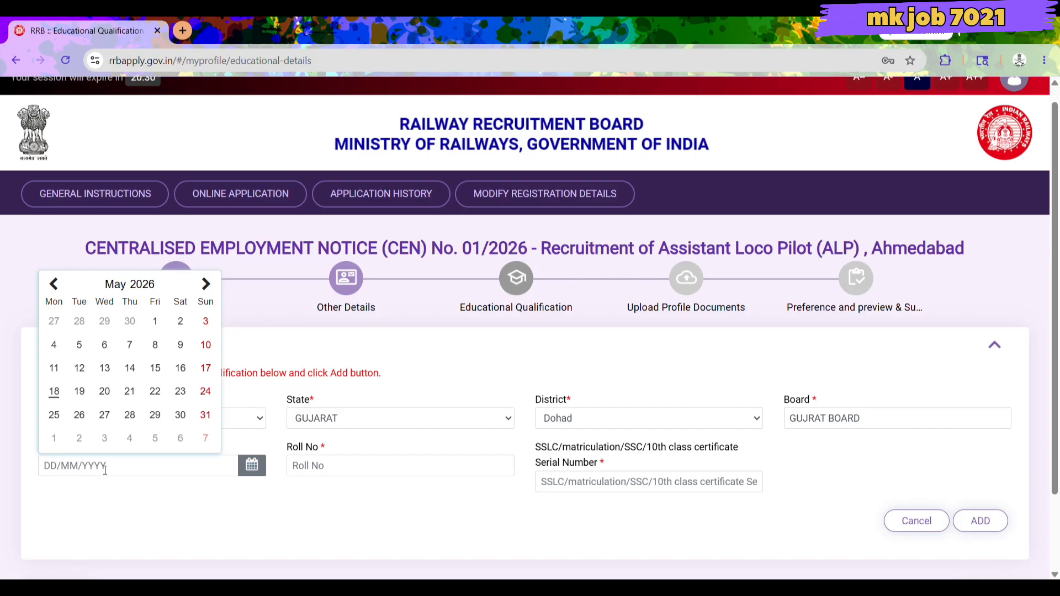
Set the Matriculation date of passing to 1 May 2015.
{"action": "scroll", "coordinate": [138, 386], "scroll_direction": "up", "scroll_amount": 1}
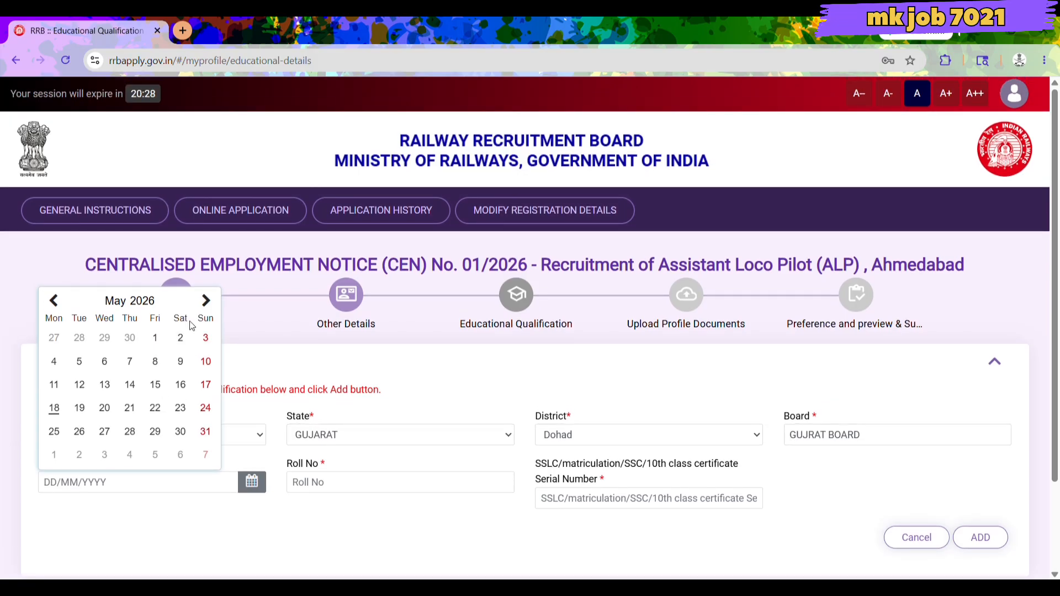
{"action": "left_click", "coordinate": [144, 302]}
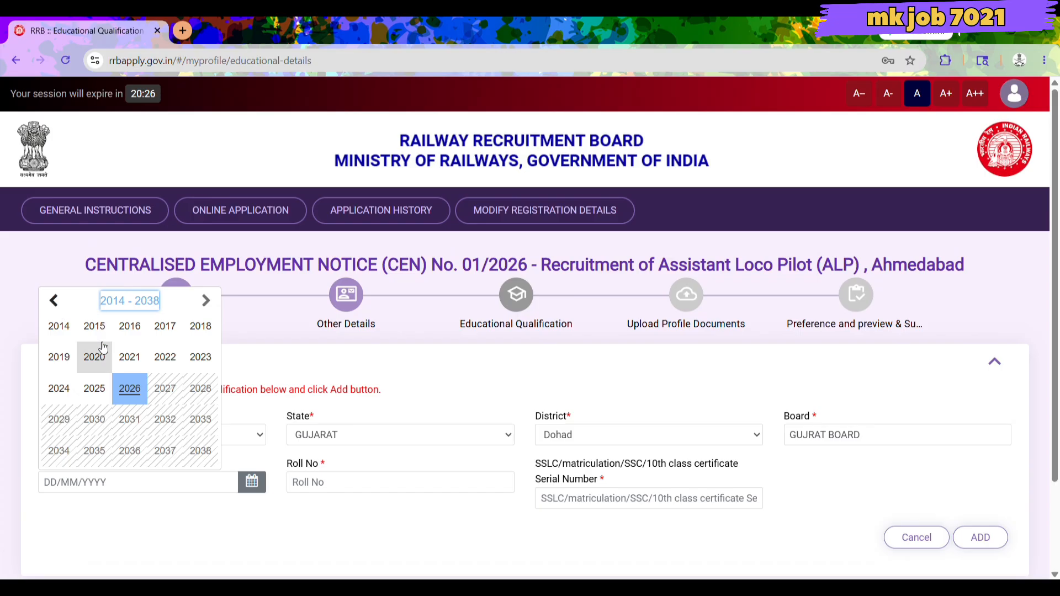
{"action": "left_click", "coordinate": [97, 327]}
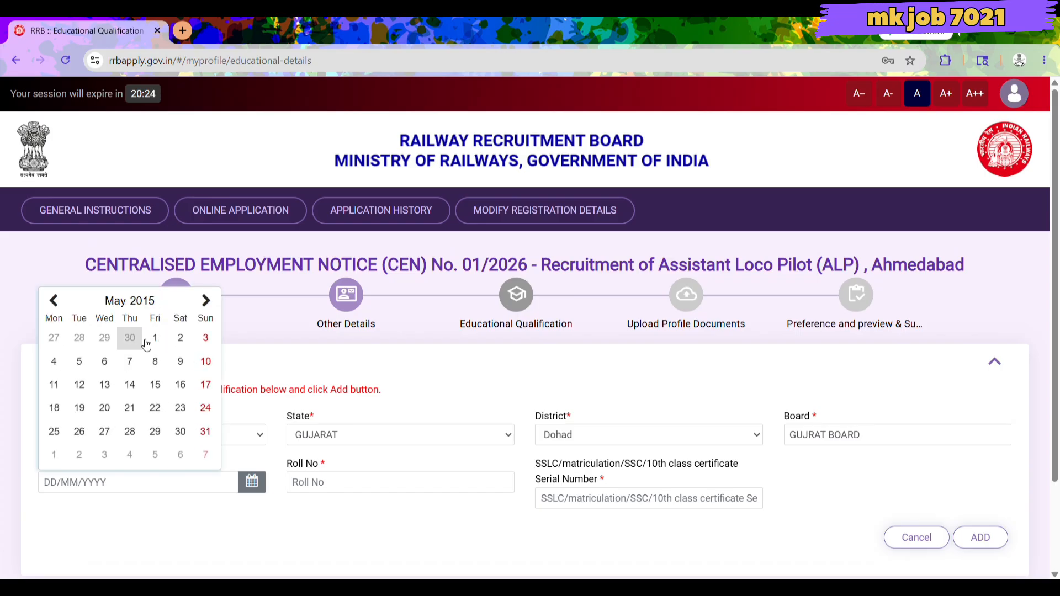
{"action": "left_click", "coordinate": [54, 301]}
{"action": "left_click", "coordinate": [54, 300]}
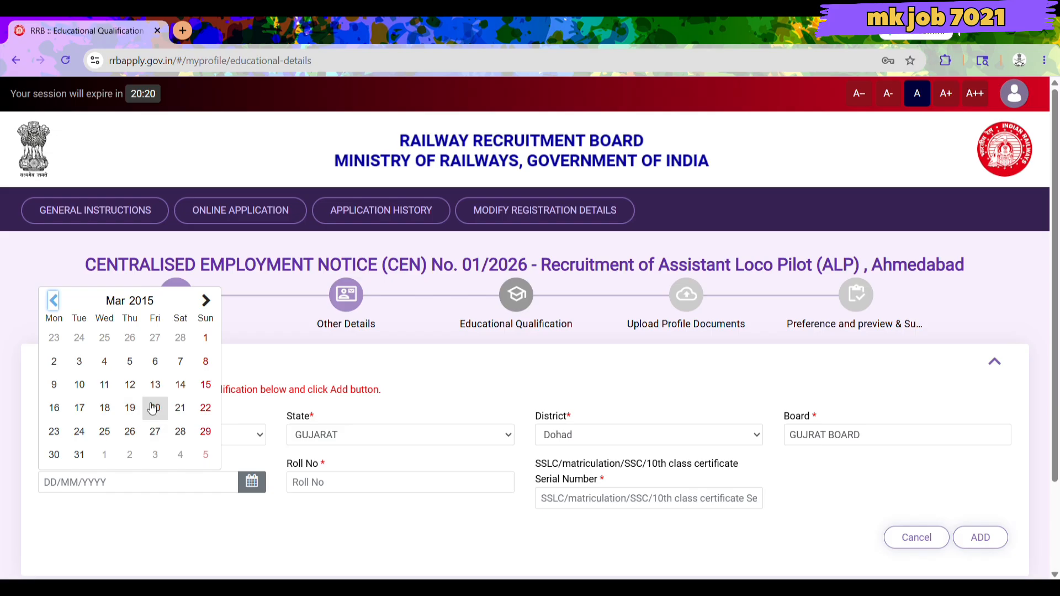
{"action": "left_click", "coordinate": [207, 302]}
{"action": "left_click", "coordinate": [206, 302]}
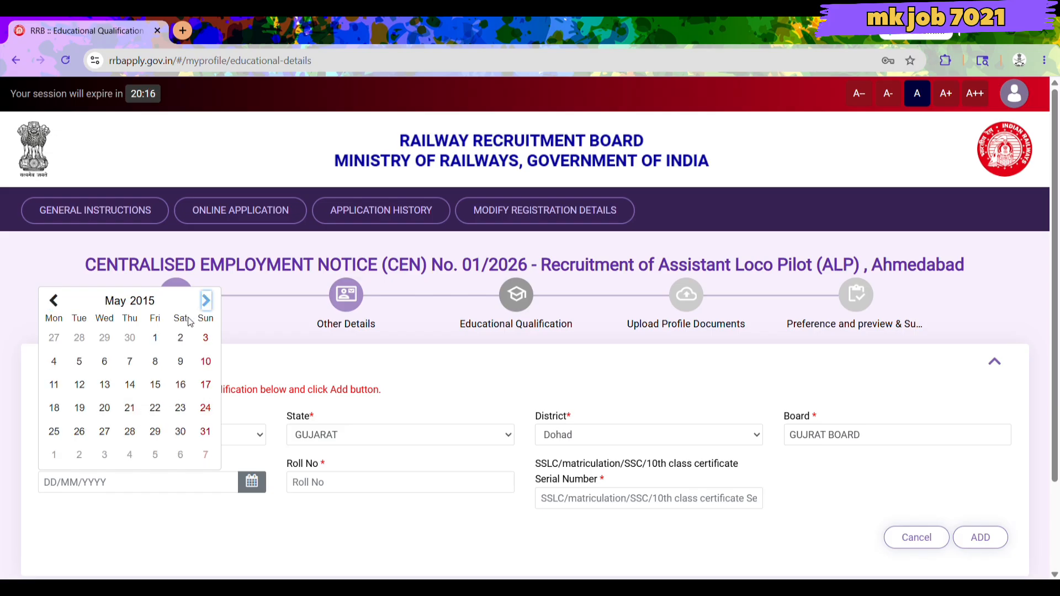
{"action": "left_click", "coordinate": [154, 338]}
Enter the Matriculation roll number and certificate serial number.
{"action": "left_click", "coordinate": [349, 489]}
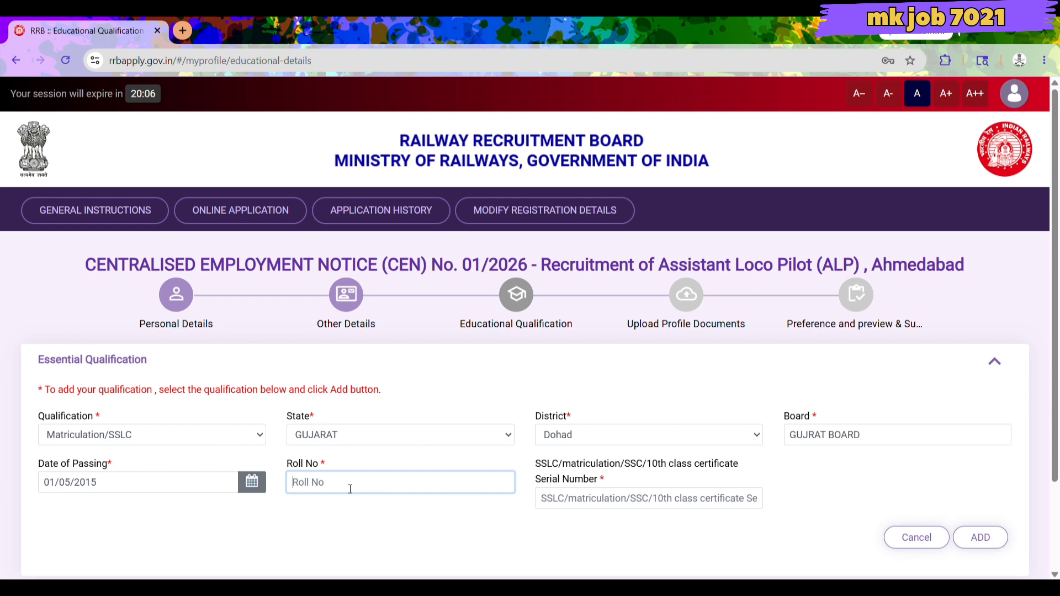
{"action": "left_click", "coordinate": [594, 502]}
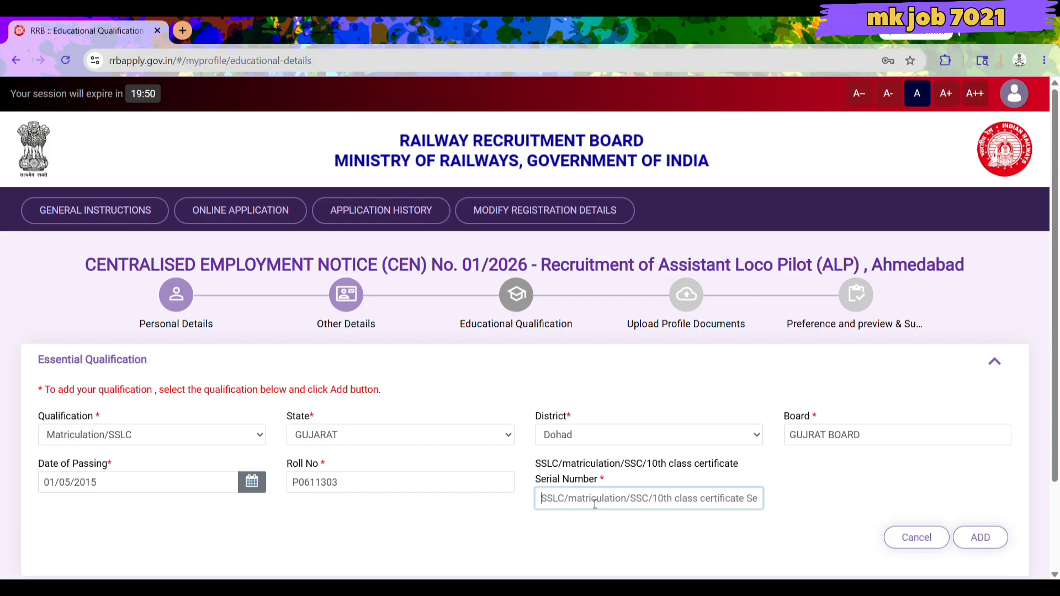
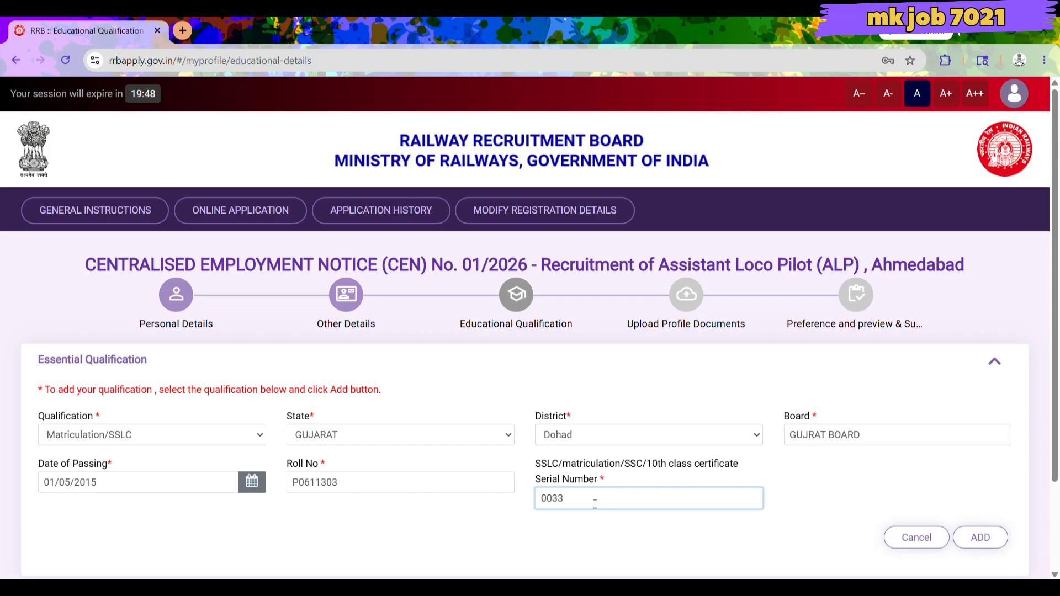
Change the date of passing to 01/03/2026.
{"action": "left_click", "coordinate": [252, 482]}
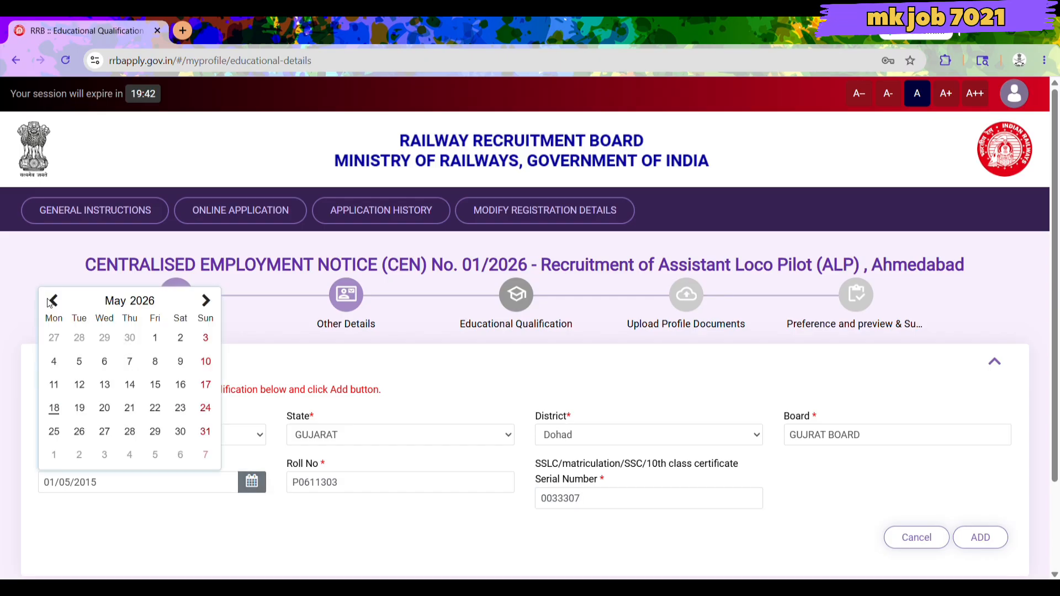
{"action": "left_click", "coordinate": [52, 300]}
{"action": "left_click", "coordinate": [53, 300]}
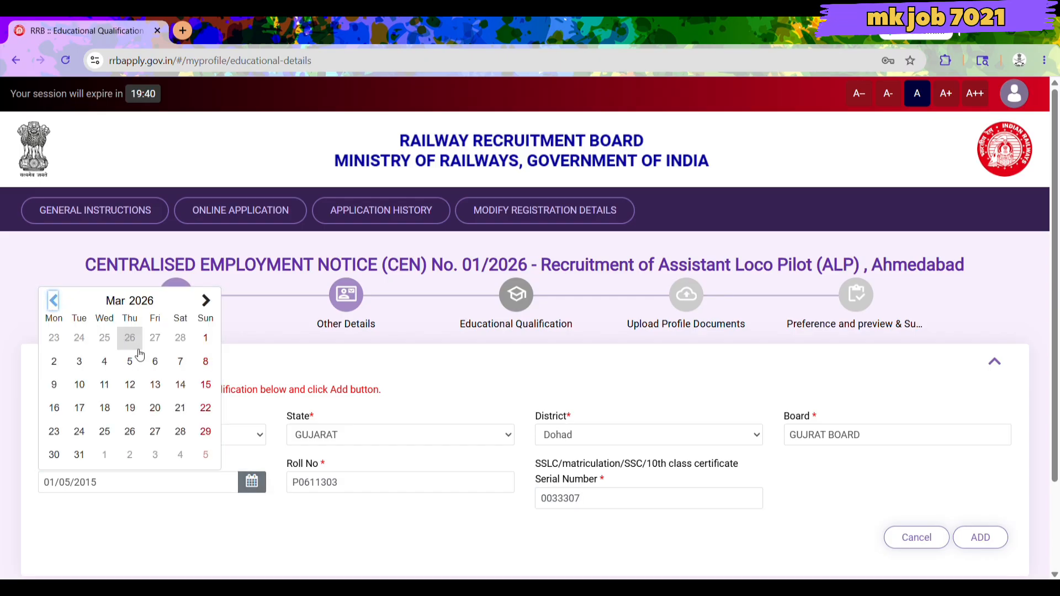
{"action": "left_click", "coordinate": [205, 339]}
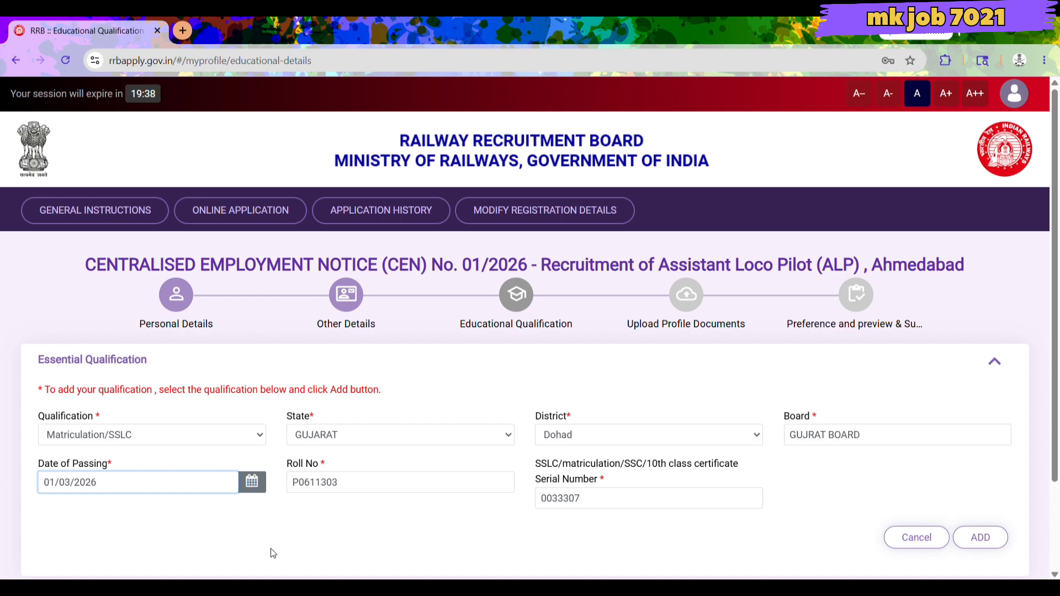
{"action": "scroll", "coordinate": [273, 553], "scroll_direction": "down", "scroll_amount": 2}
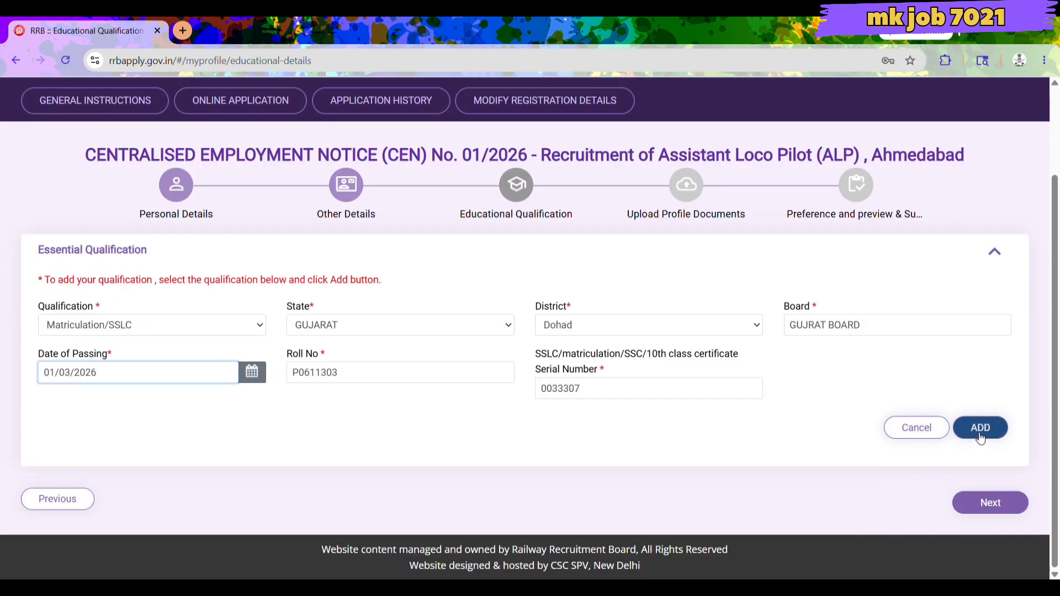
Change the district to Bhavnagar and set the date of passing to 01/03/2015.
{"action": "left_click", "coordinate": [662, 325]}
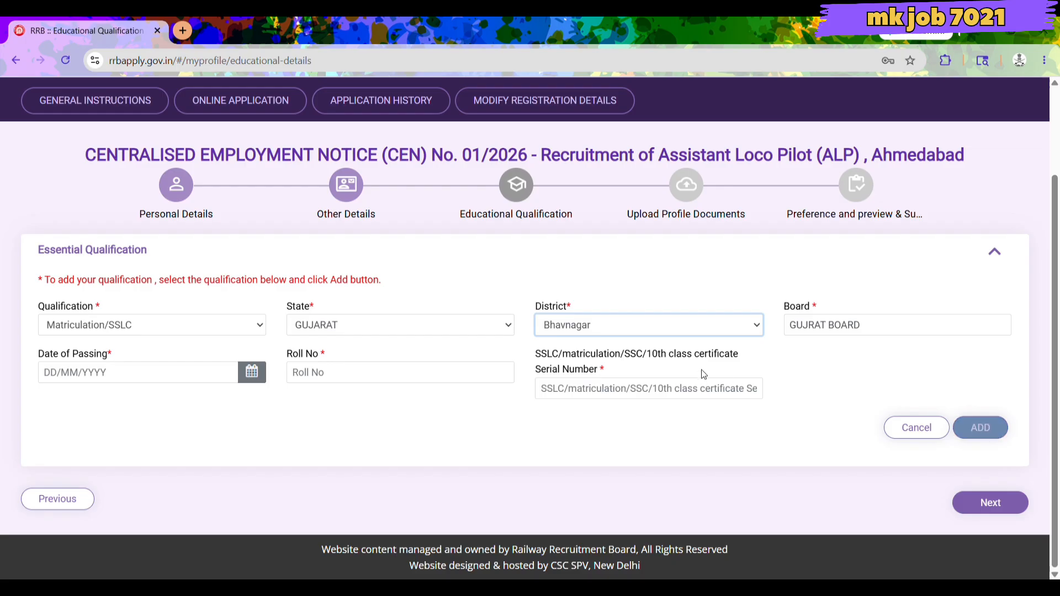
{"action": "left_click", "coordinate": [638, 396]}
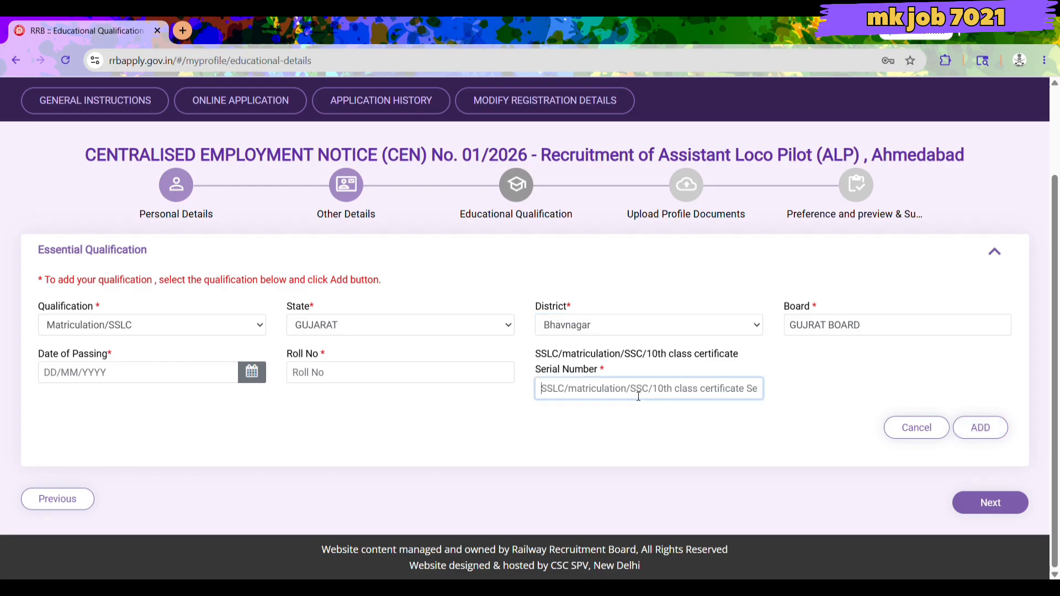
{"action": "left_click", "coordinate": [413, 378]}
{"action": "left_click", "coordinate": [85, 372]}
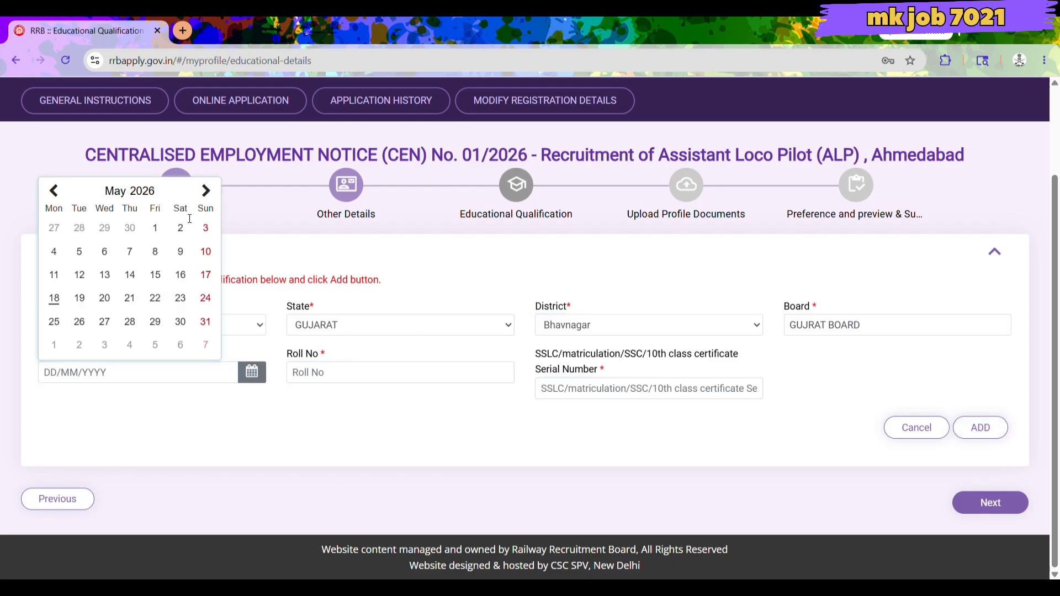
{"action": "left_click", "coordinate": [142, 191]}
{"action": "left_click", "coordinate": [95, 220]}
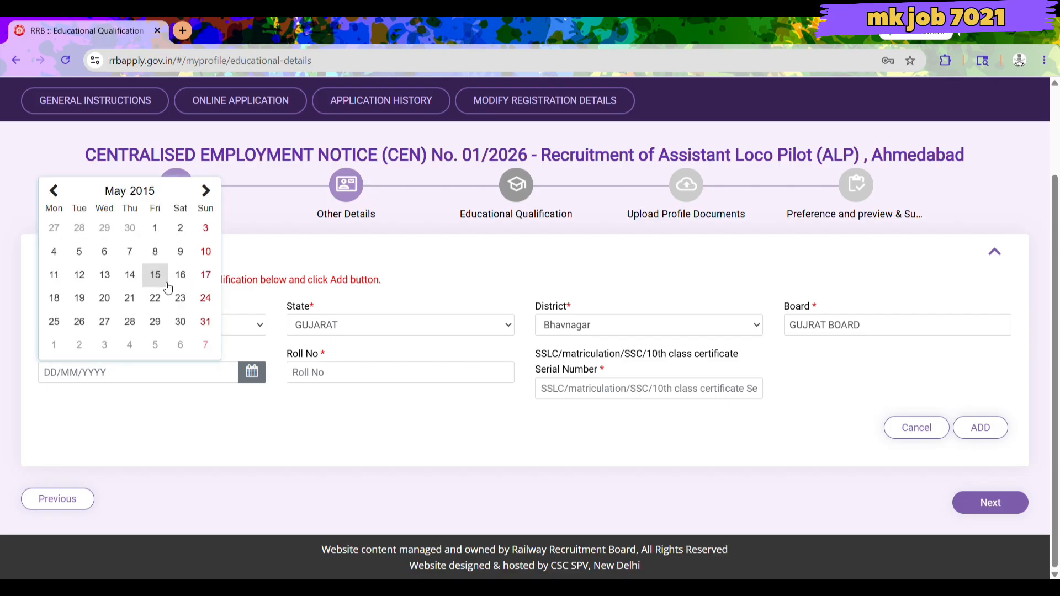
{"action": "left_click", "coordinate": [52, 190]}
{"action": "left_click", "coordinate": [53, 191]}
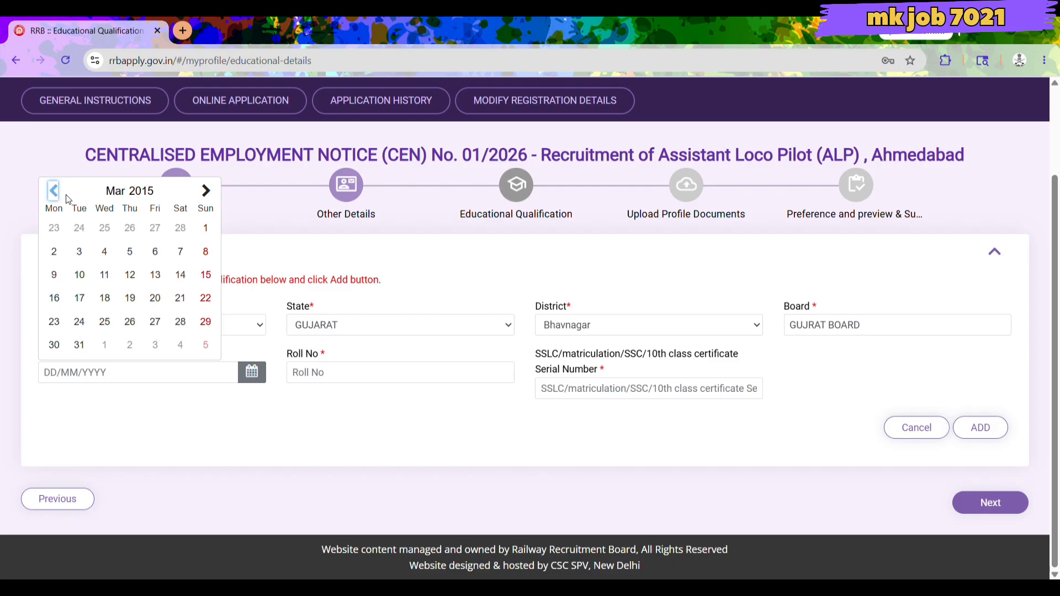
{"action": "left_click", "coordinate": [205, 227]}
Re-enter the roll number and certificate serial number, then add the Matriculation entry.
{"action": "left_click", "coordinate": [336, 376]}
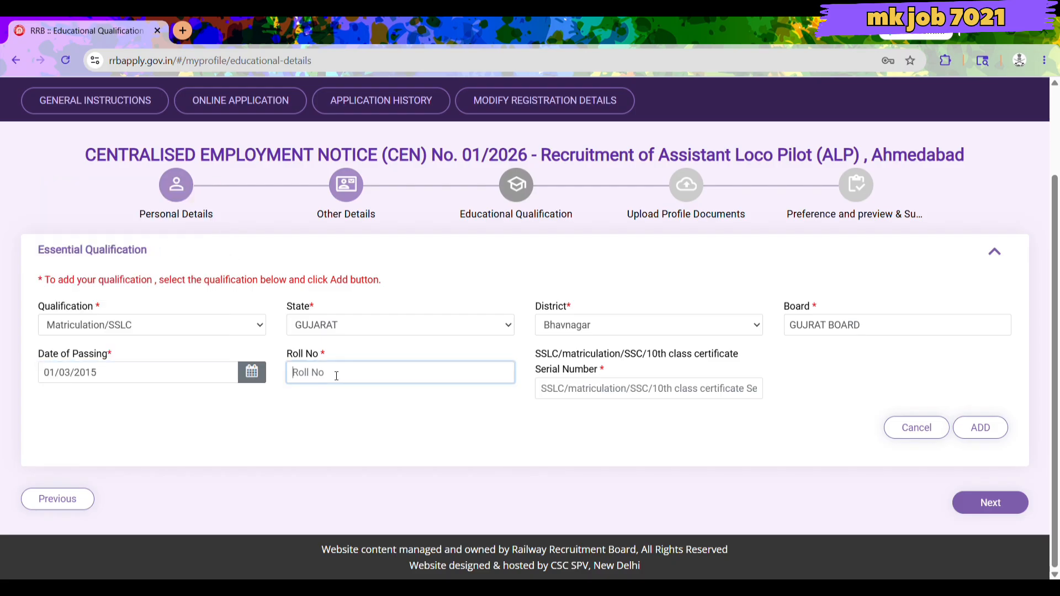
{"action": "left_click", "coordinate": [681, 396]}
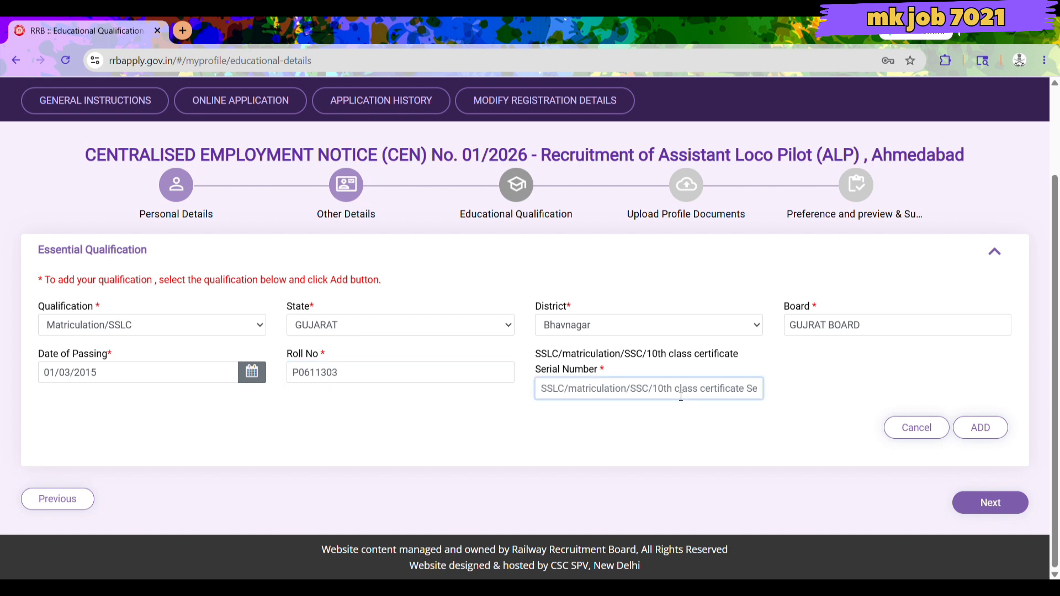
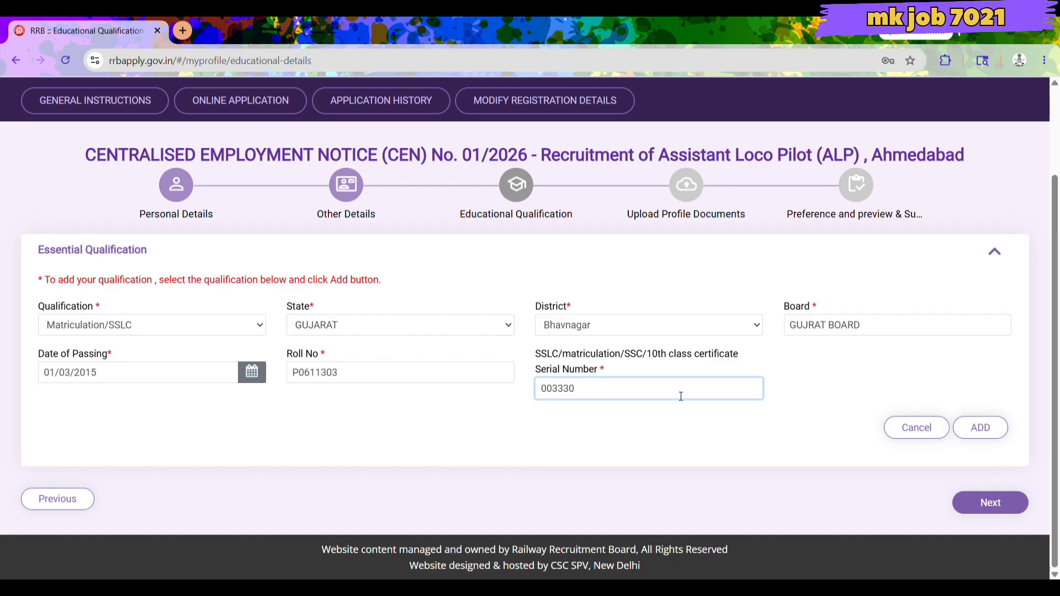
{"action": "left_click", "coordinate": [982, 426]}
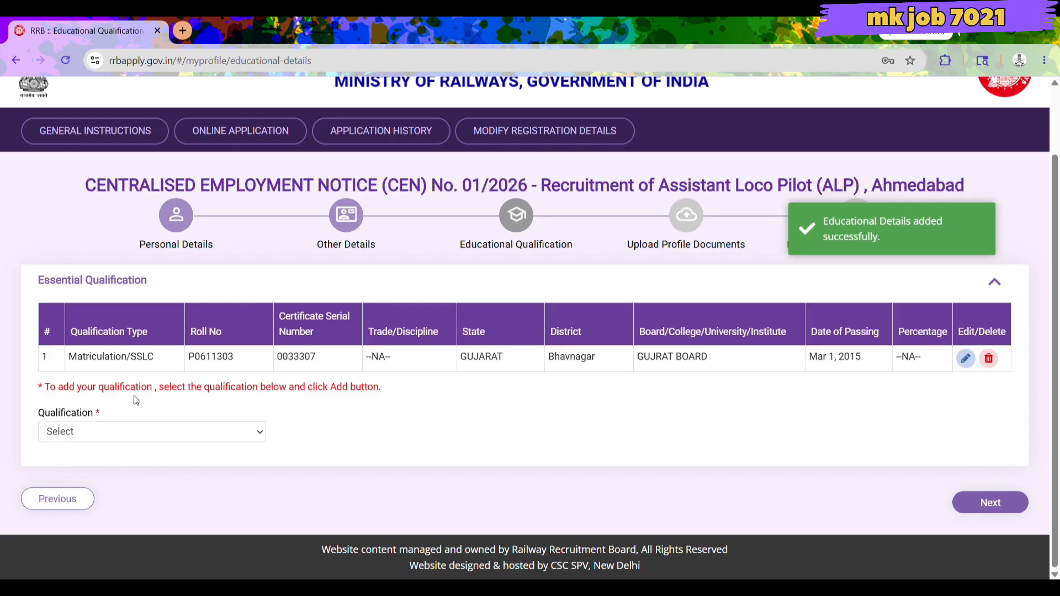
Choose ITI qualification with discipline Mechanic (Diesel), state GUJARAT and district Bhavnagar.
{"action": "left_click", "coordinate": [99, 491]}
{"action": "left_click", "coordinate": [331, 430]}
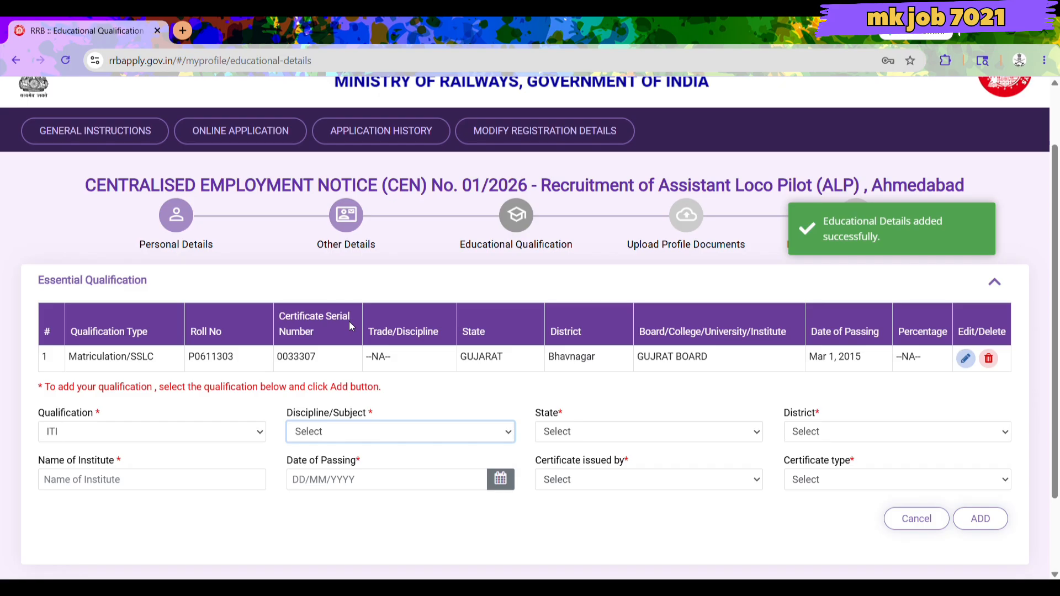
{"action": "left_click", "coordinate": [359, 193]}
{"action": "left_click", "coordinate": [567, 431]}
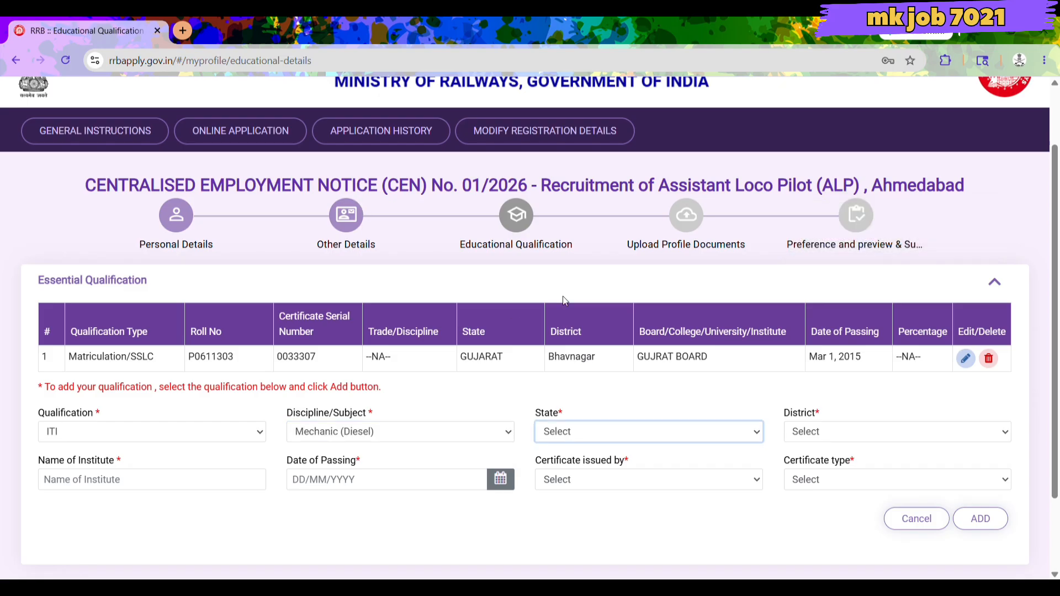
{"action": "left_click", "coordinate": [574, 248]}
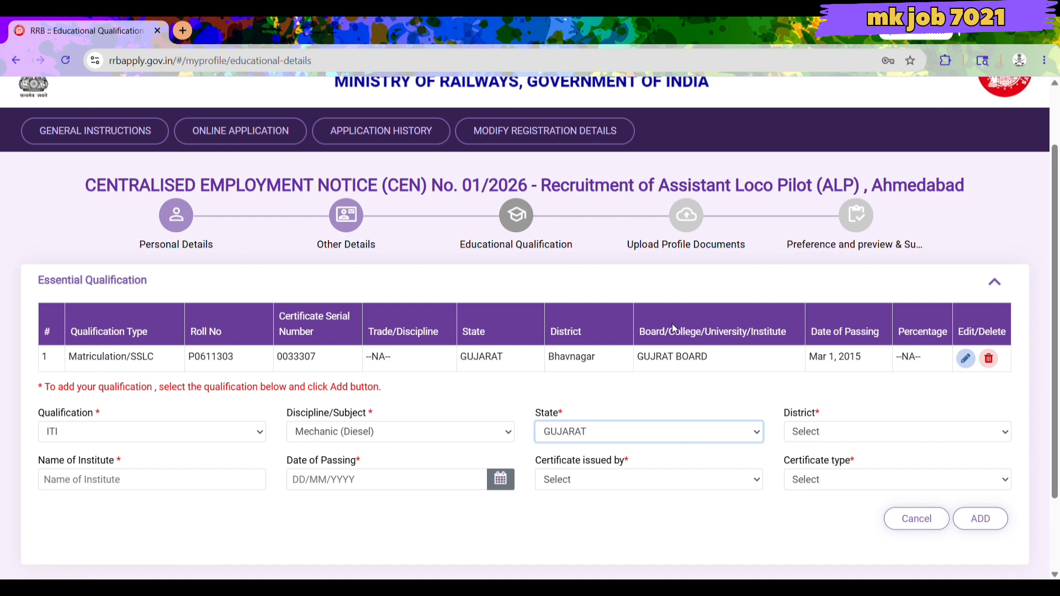
{"action": "left_click", "coordinate": [872, 431]}
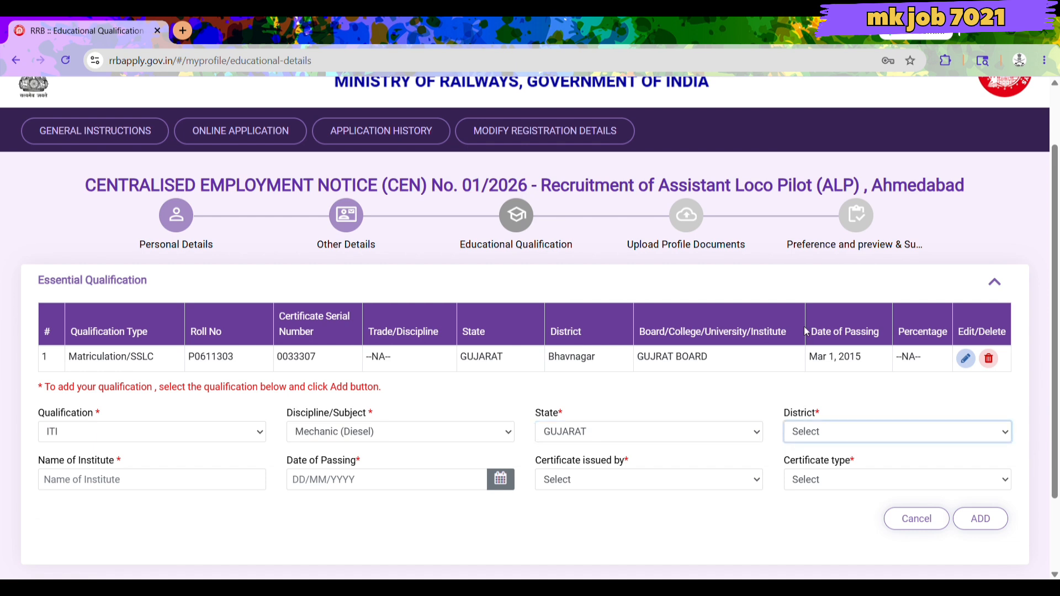
{"action": "left_click", "coordinate": [829, 189]}
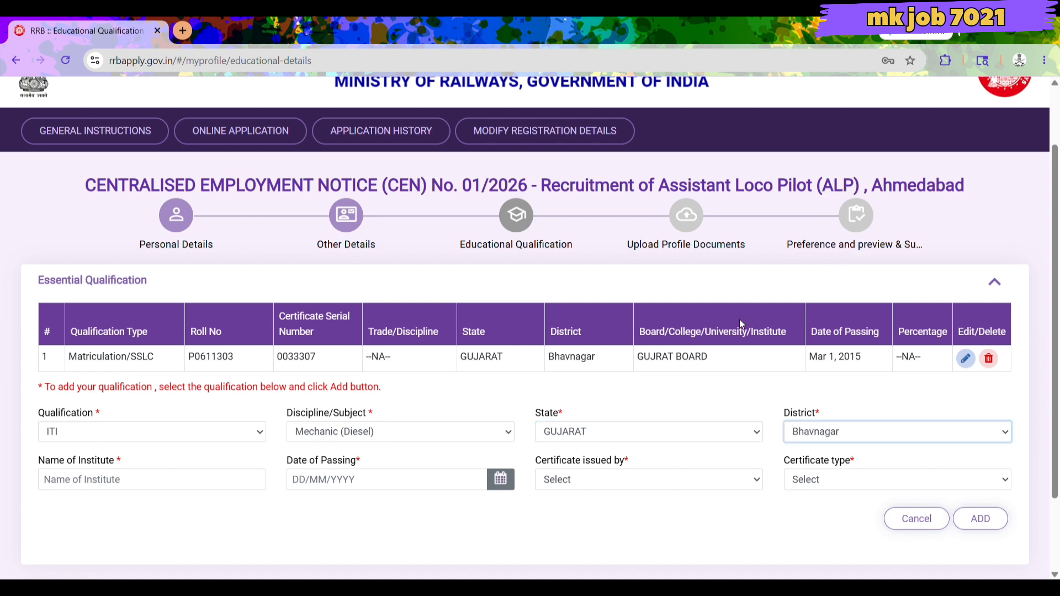
Enter 'ITI UMRALA' as the institute name.
{"action": "left_click", "coordinate": [132, 488]}
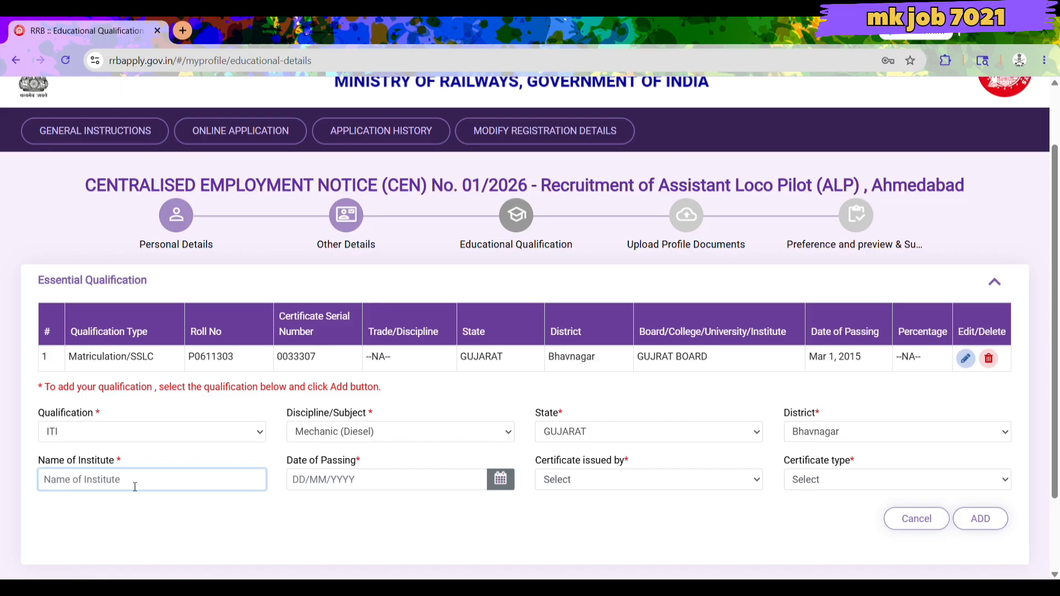
{"action": "type", "text": "UTU"}
{"action": "key", "text": "BackSpace"}
{"action": "key", "text": "BackSpace"}
{"action": "key", "text": "BackSpace"}
{"action": "type", "text": "ITI UMRALA"}
{"action": "left_click", "coordinate": [321, 487]}
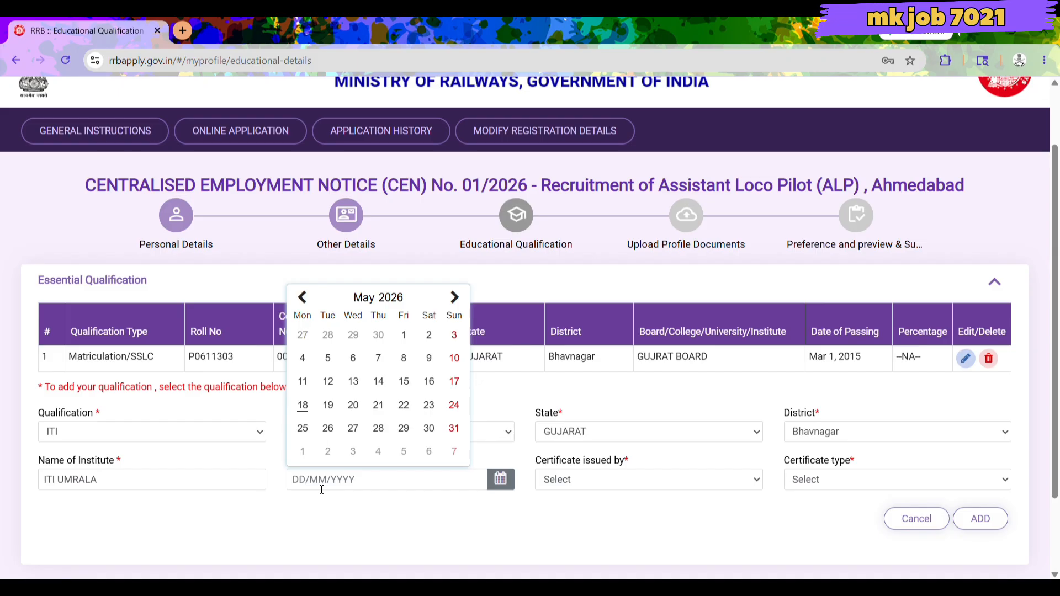
Pick 2018 in the calendar, move to November, and choose the 15th.
{"action": "left_click", "coordinate": [391, 297]}
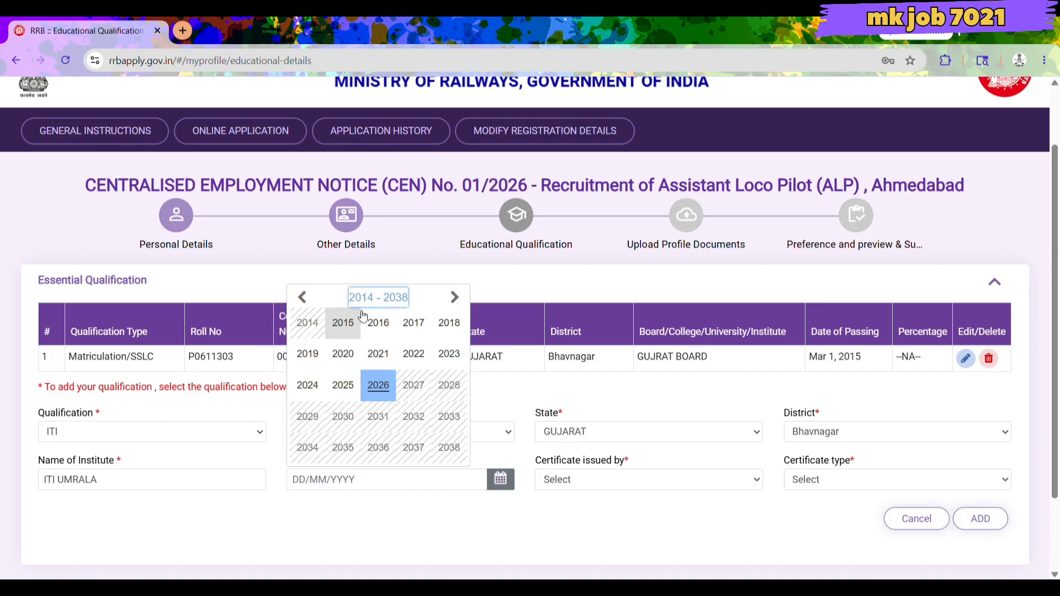
{"action": "left_click", "coordinate": [300, 298]}
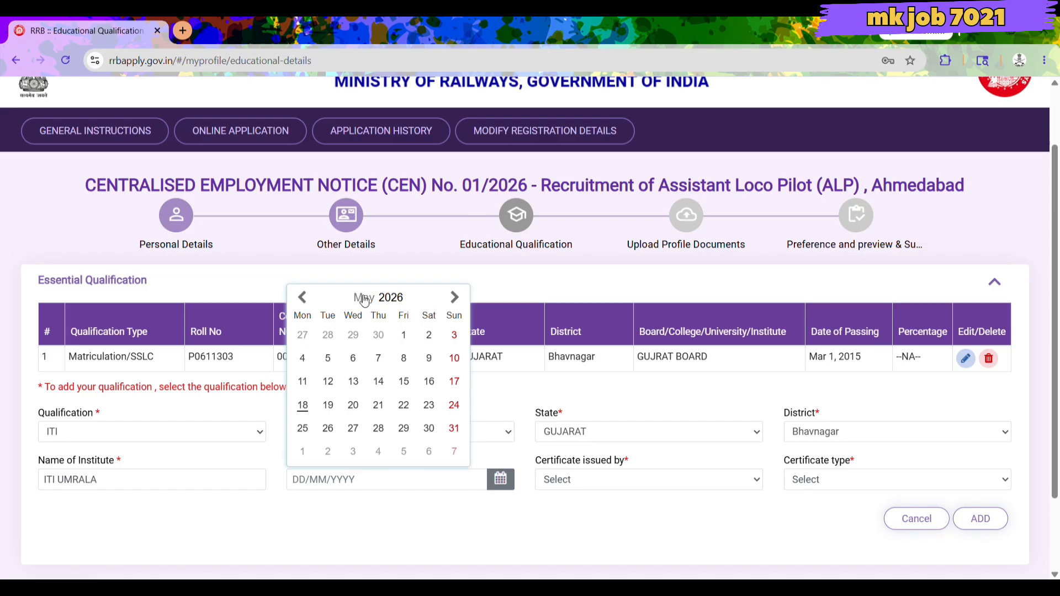
{"action": "left_click", "coordinate": [395, 297]}
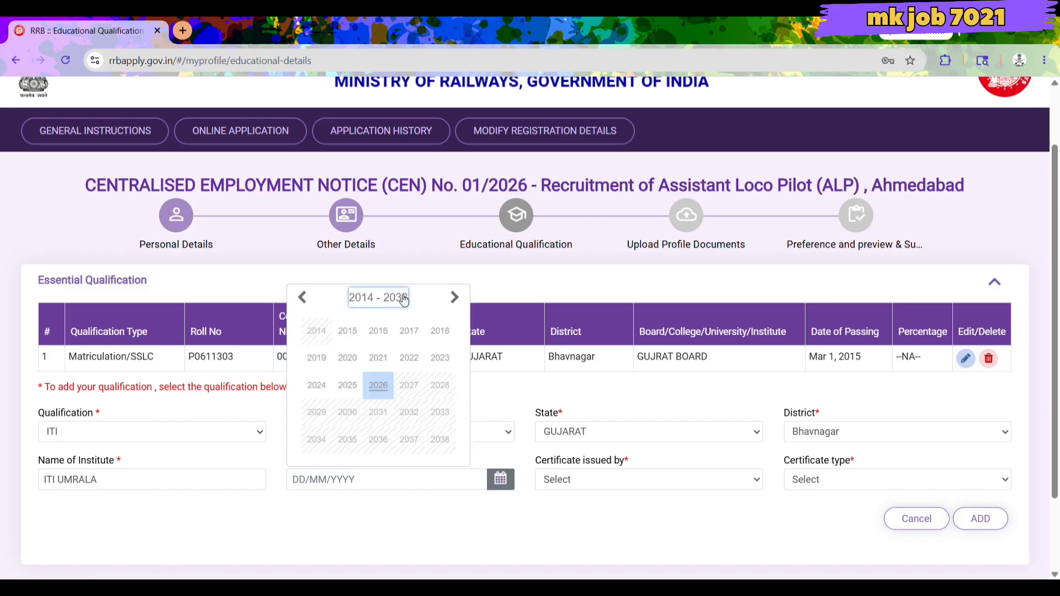
{"action": "left_click", "coordinate": [440, 330]}
{"action": "left_click", "coordinate": [455, 298]}
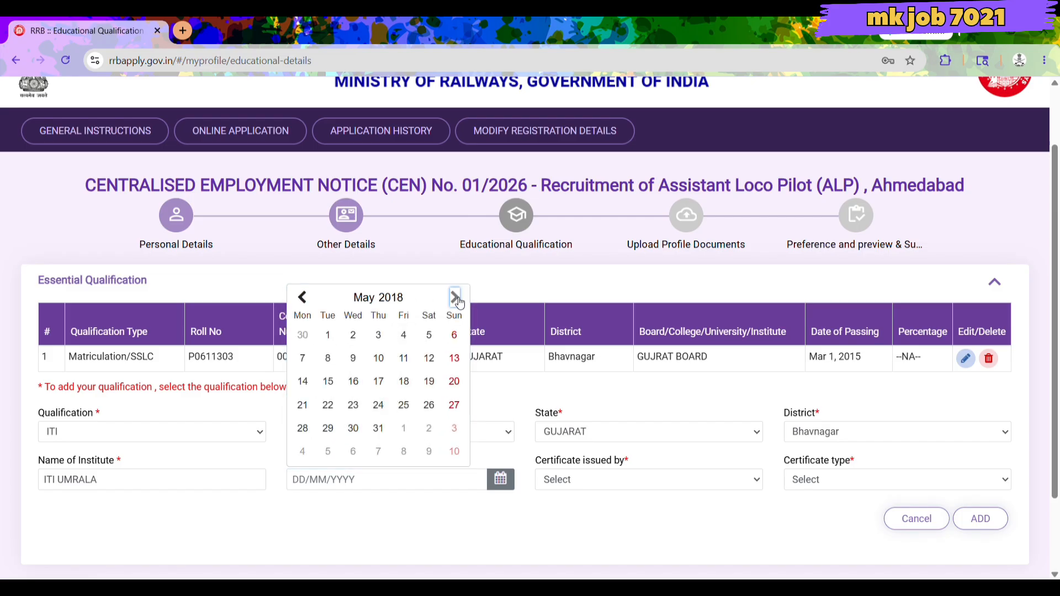
{"action": "left_click", "coordinate": [455, 297]}
{"action": "left_click", "coordinate": [455, 298]}
{"action": "left_click", "coordinate": [457, 300]}
{"action": "left_click", "coordinate": [457, 300]}
{"action": "left_click", "coordinate": [457, 300]}
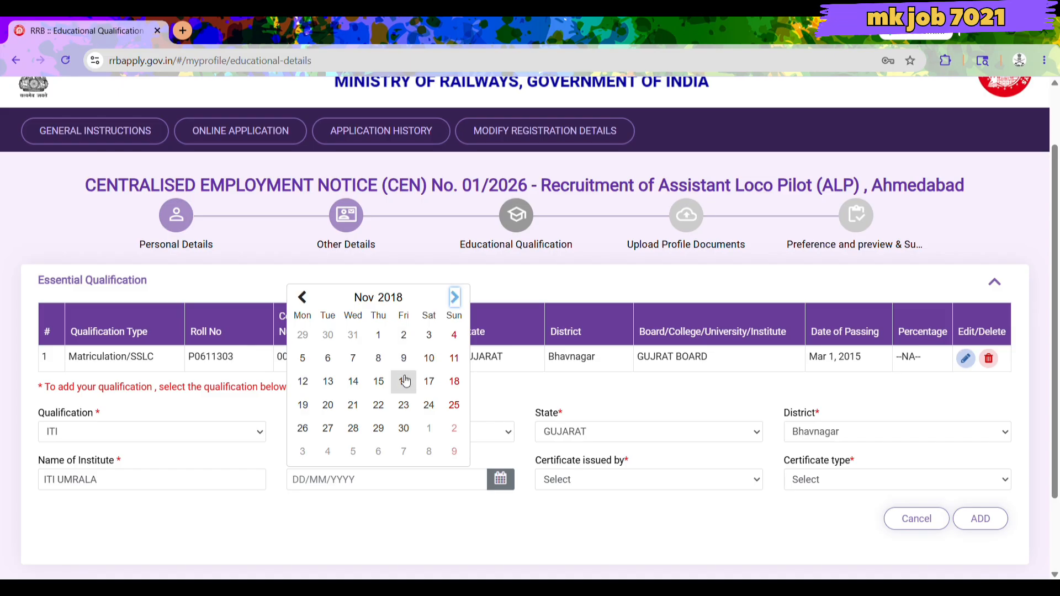
{"action": "left_click", "coordinate": [378, 382]}
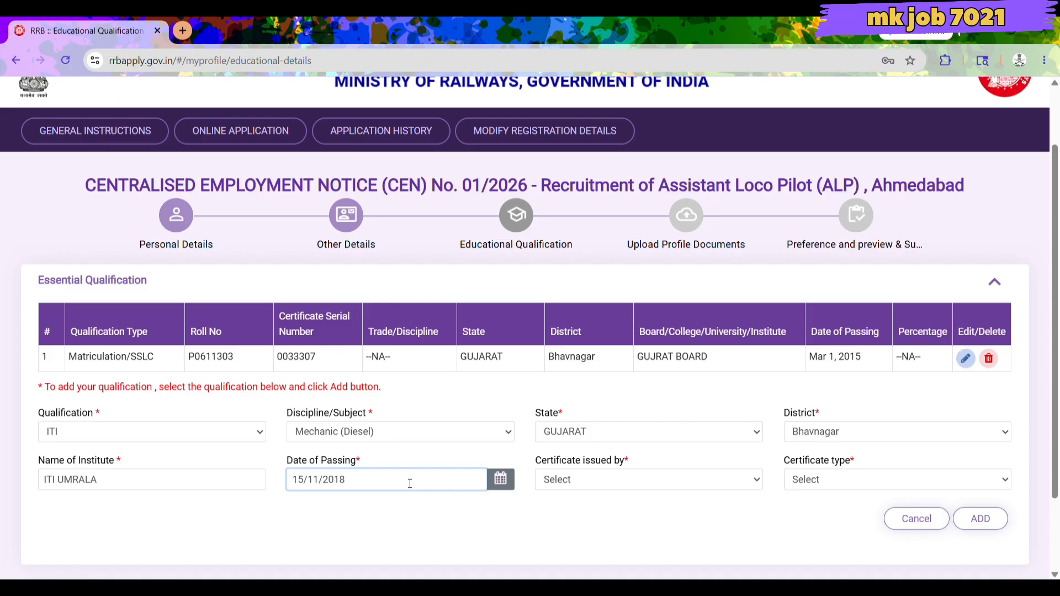
Set the ITI issuer to SCVT and type to State Trade Certificate(STC), briefly trying NCVT.
{"action": "left_click", "coordinate": [607, 482]}
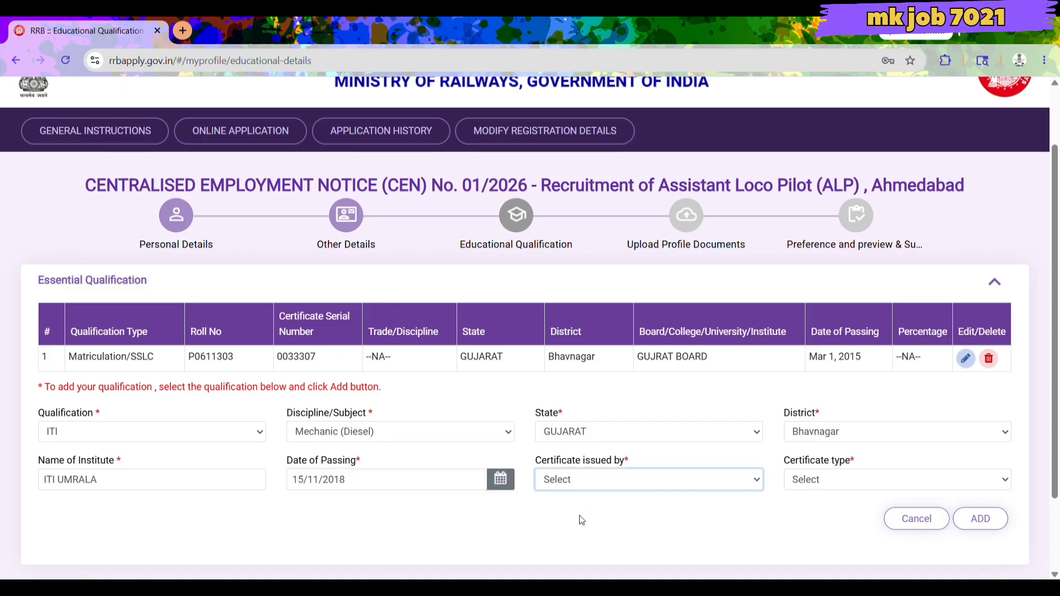
{"action": "left_click", "coordinate": [570, 538]}
{"action": "left_click", "coordinate": [823, 478]}
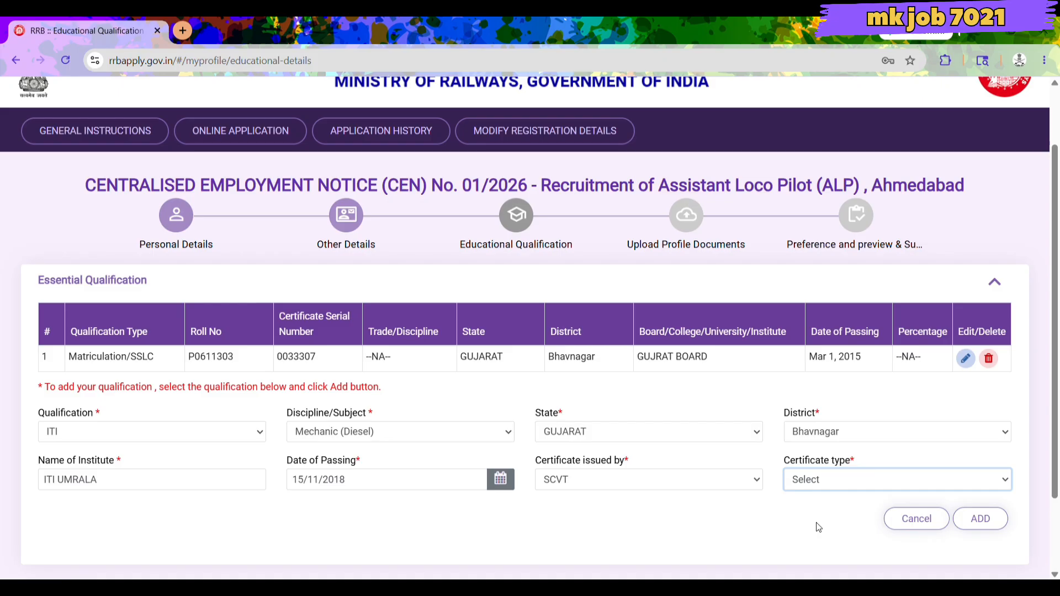
{"action": "left_click", "coordinate": [855, 541]}
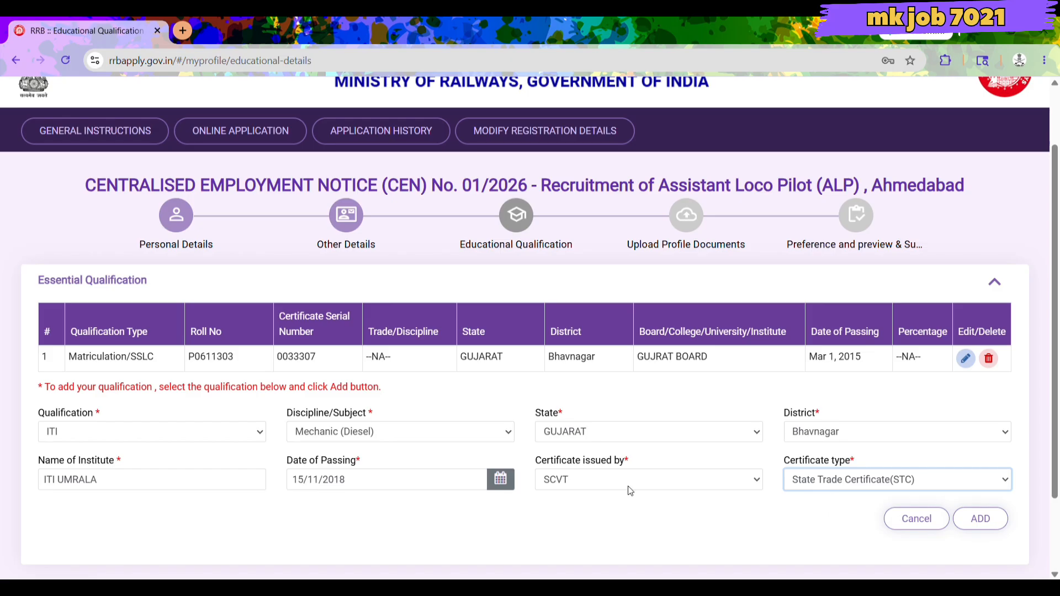
{"action": "left_click", "coordinate": [583, 481]}
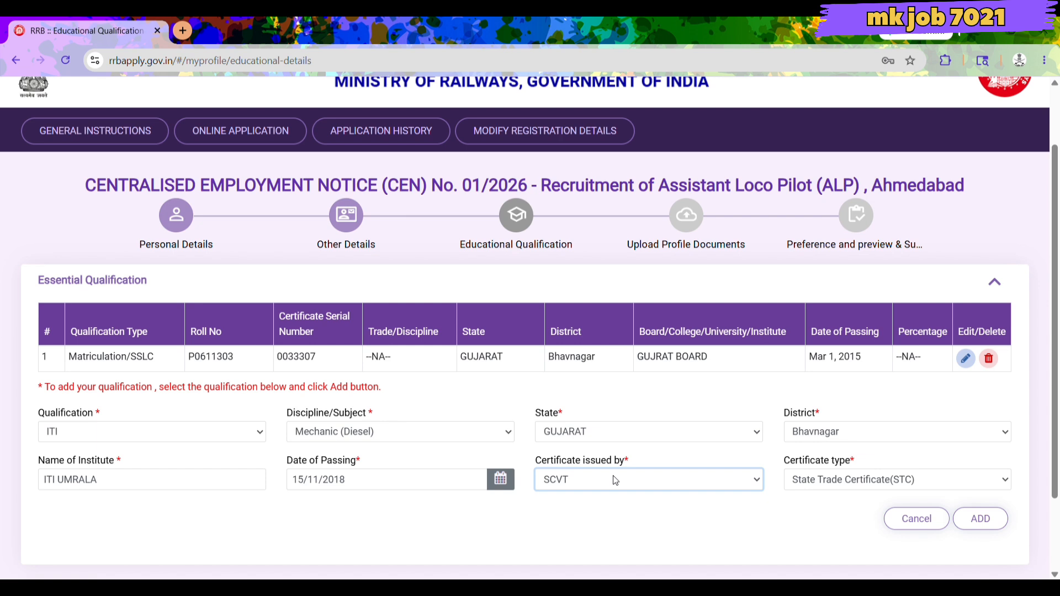
{"action": "left_click", "coordinate": [605, 520]}
{"action": "left_click", "coordinate": [605, 523]}
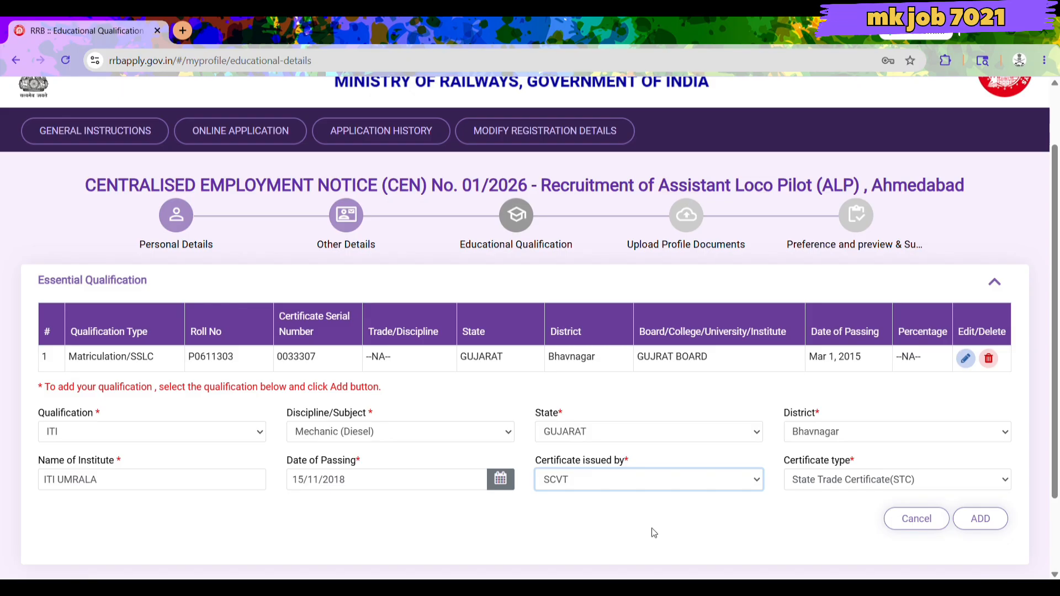
Add the ITI row to the qualifications table and continue to Upload Profile Documents.
{"action": "left_click", "coordinate": [987, 520]}
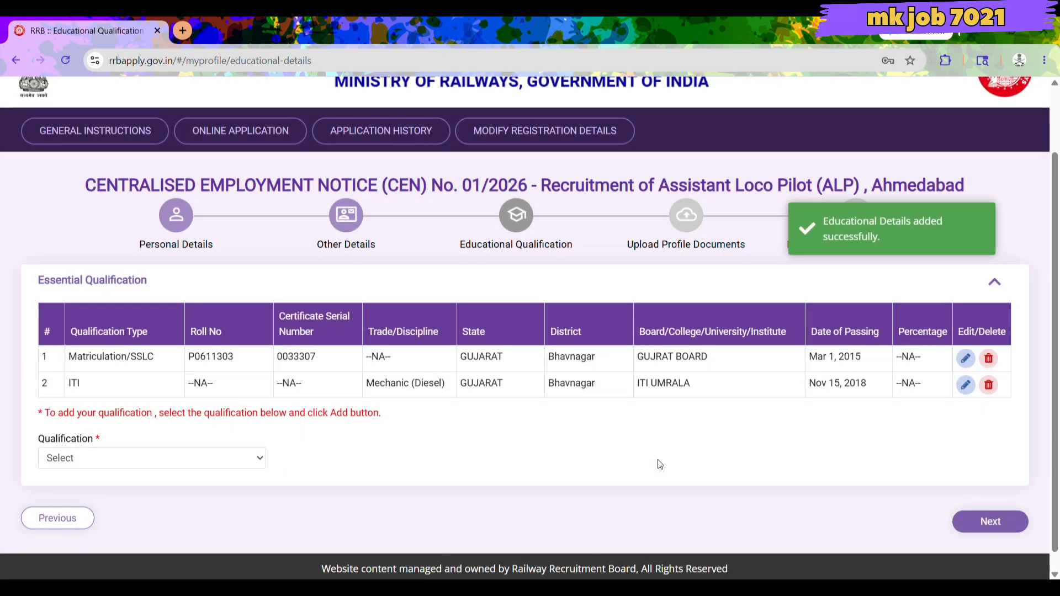
{"action": "left_click", "coordinate": [189, 450]}
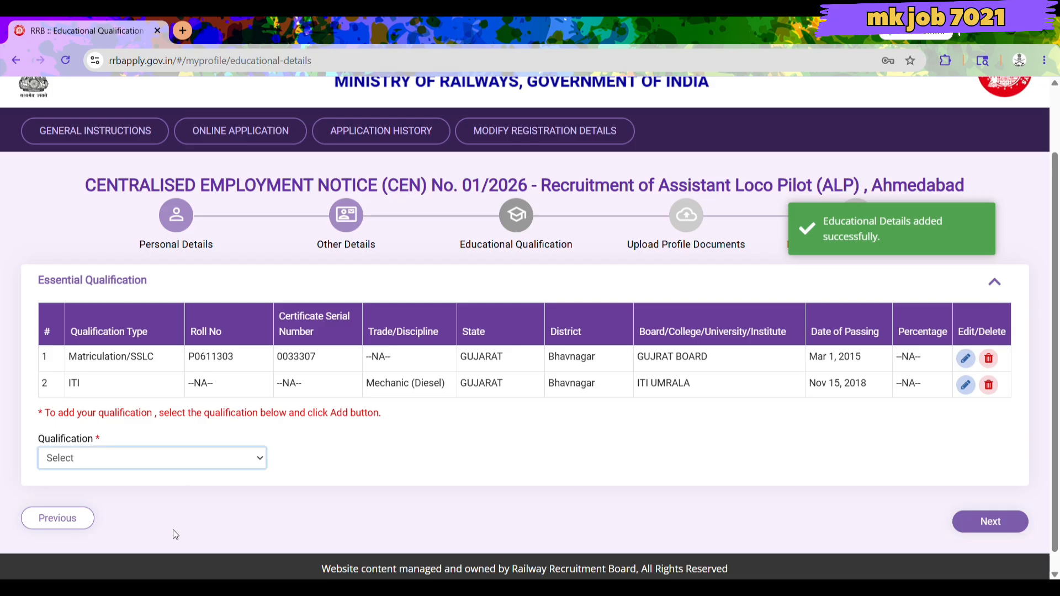
{"action": "left_click", "coordinate": [388, 495]}
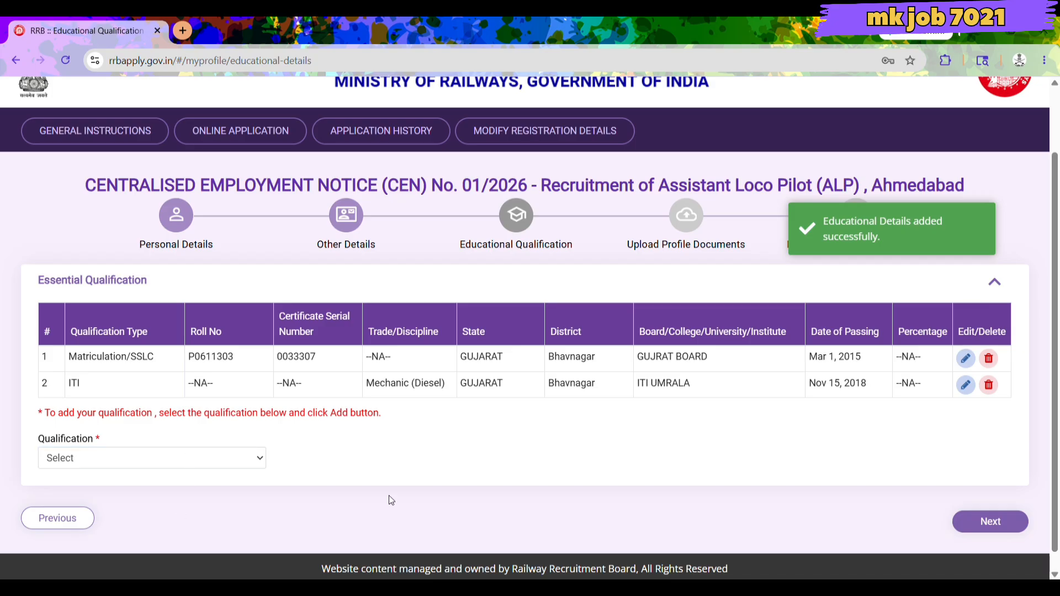
{"action": "left_click", "coordinate": [991, 521]}
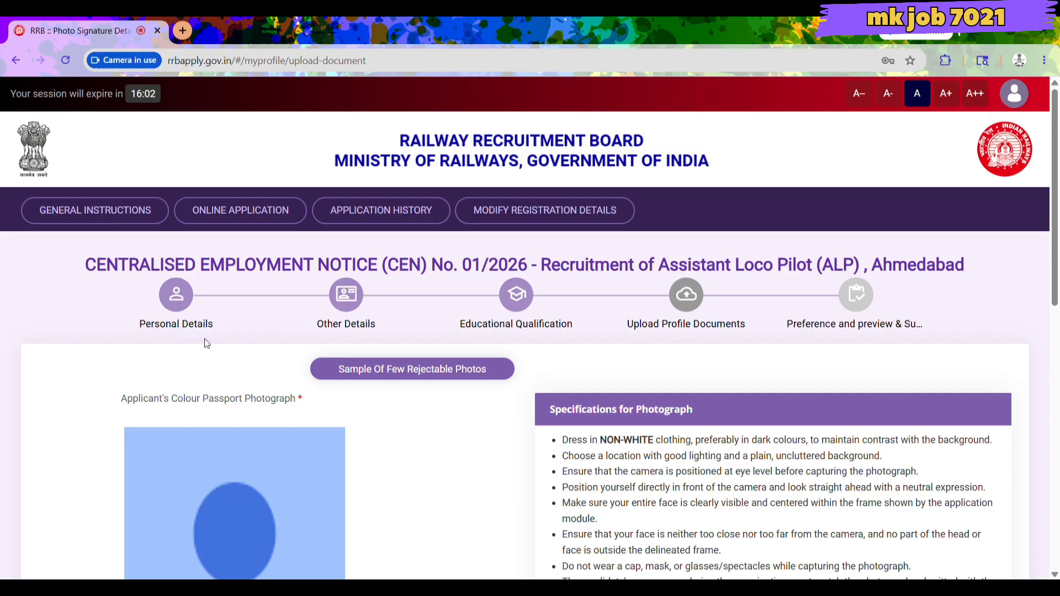
Get past the photo capture instructions, answer No to 'Are you a twin?', and start live capture.
{"action": "scroll", "coordinate": [307, 383], "scroll_direction": "down", "scroll_amount": 6}
{"action": "left_click", "coordinate": [304, 385]}
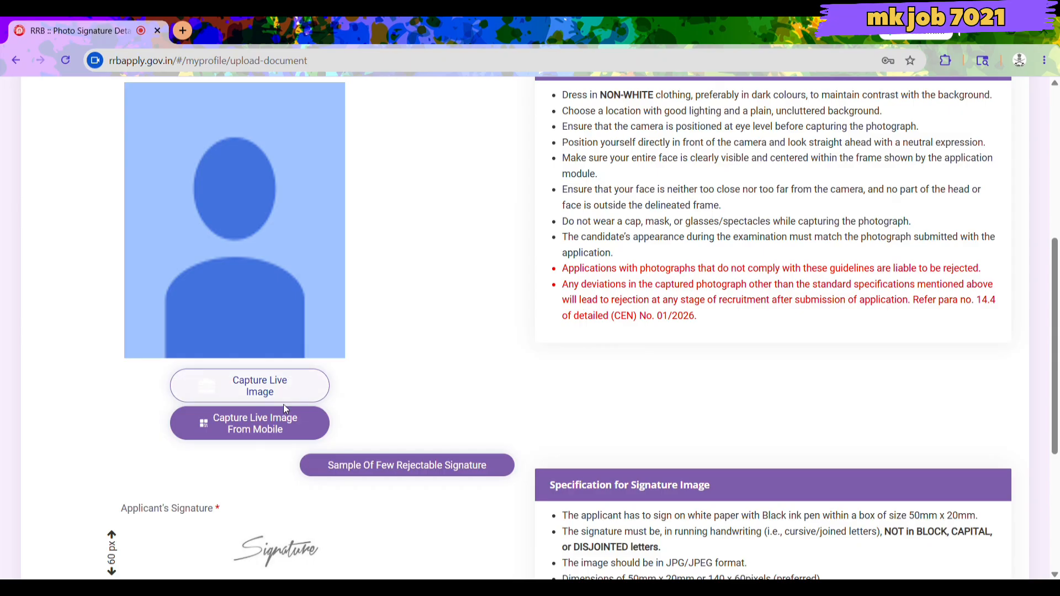
{"action": "left_click", "coordinate": [283, 396]}
{"action": "scroll", "coordinate": [278, 422], "scroll_direction": "down", "scroll_amount": 4}
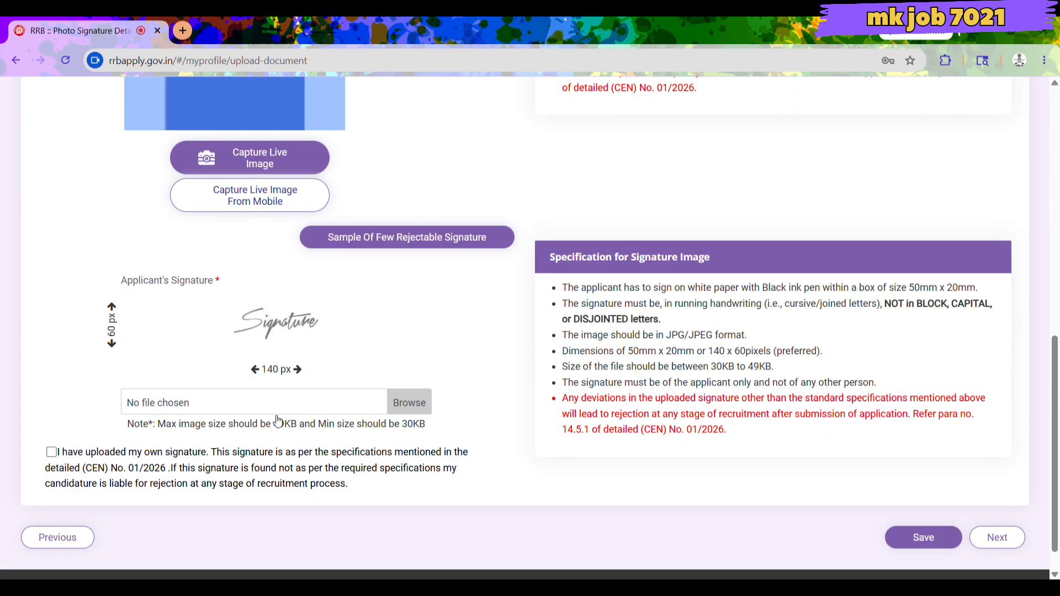
{"action": "scroll", "coordinate": [275, 420], "scroll_direction": "up", "scroll_amount": 3}
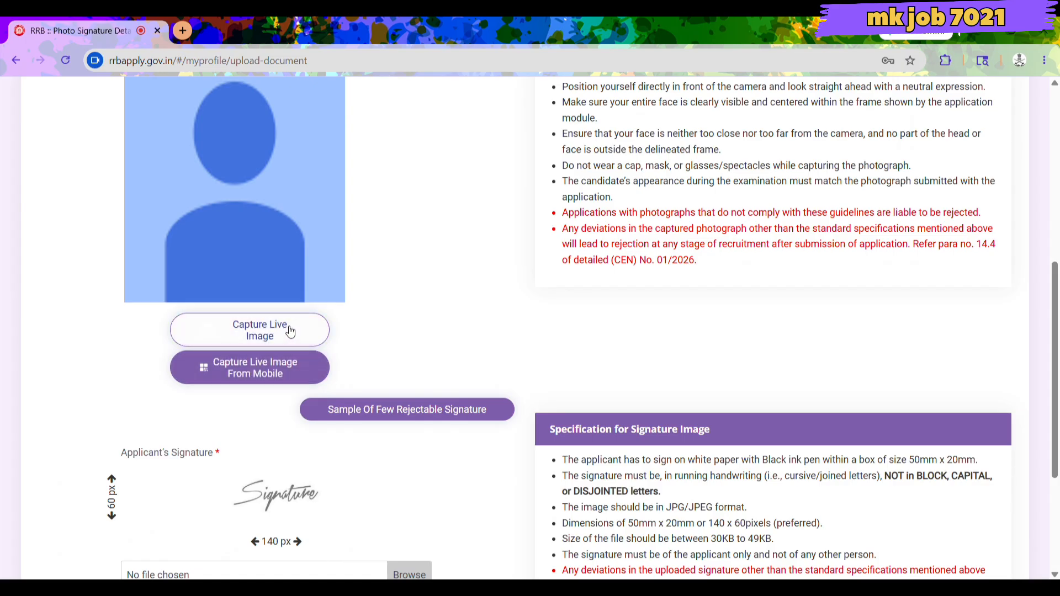
{"action": "left_click", "coordinate": [251, 331]}
{"action": "left_click", "coordinate": [489, 404]}
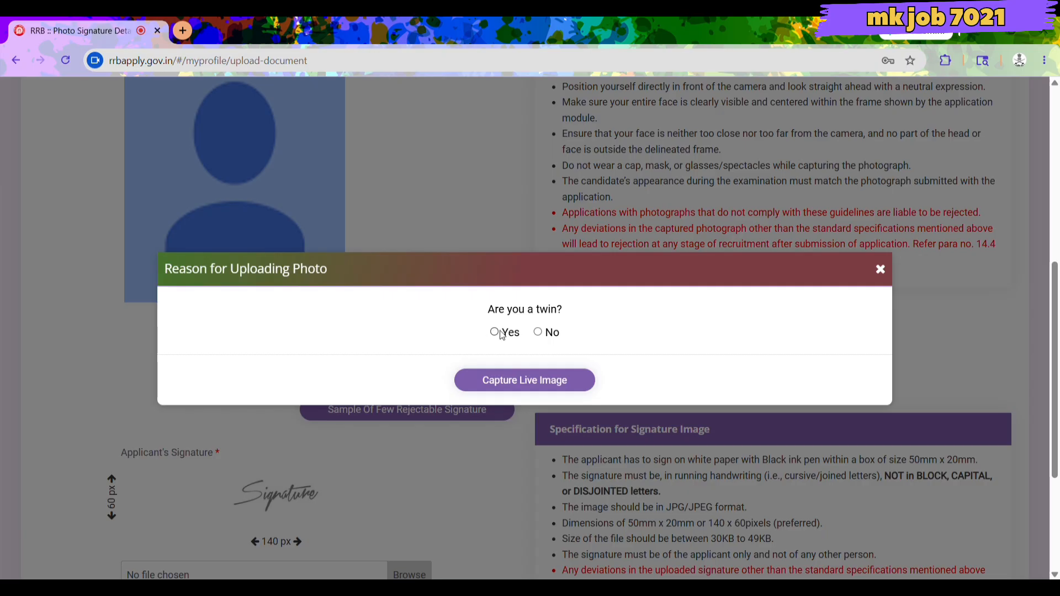
{"action": "left_click", "coordinate": [538, 333]}
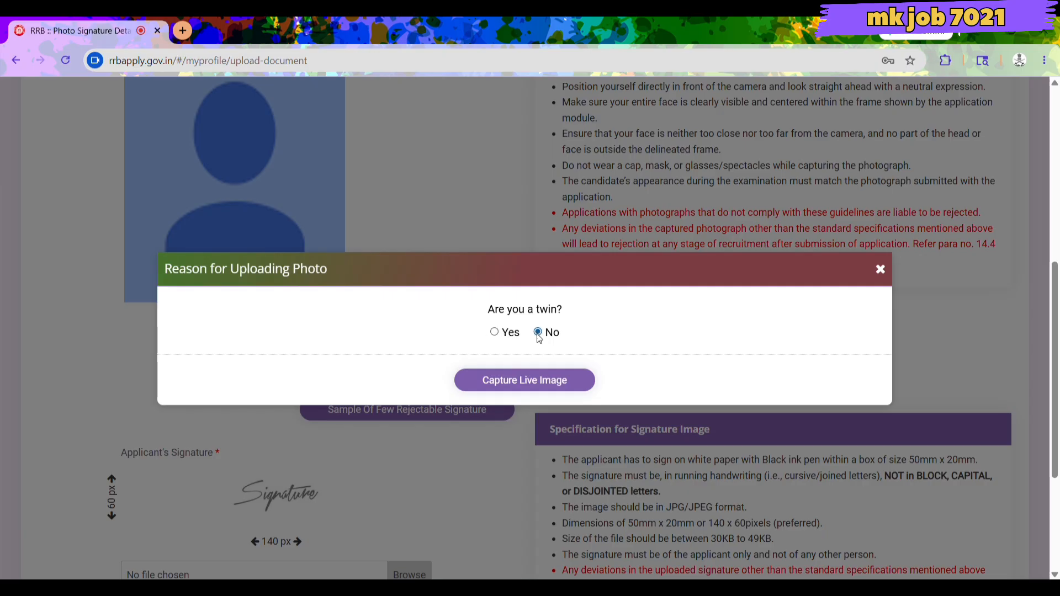
{"action": "left_click", "coordinate": [538, 378]}
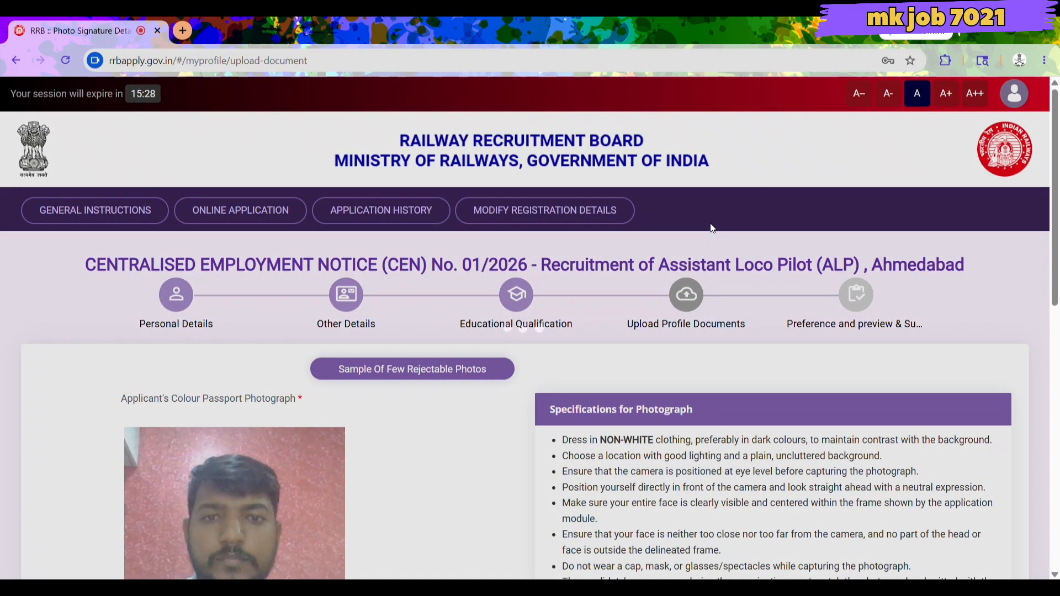
After the capture error, repeat the instructions and twin answer No to reopen live photo capture.
{"action": "scroll", "coordinate": [690, 215], "scroll_direction": "down", "scroll_amount": 4}
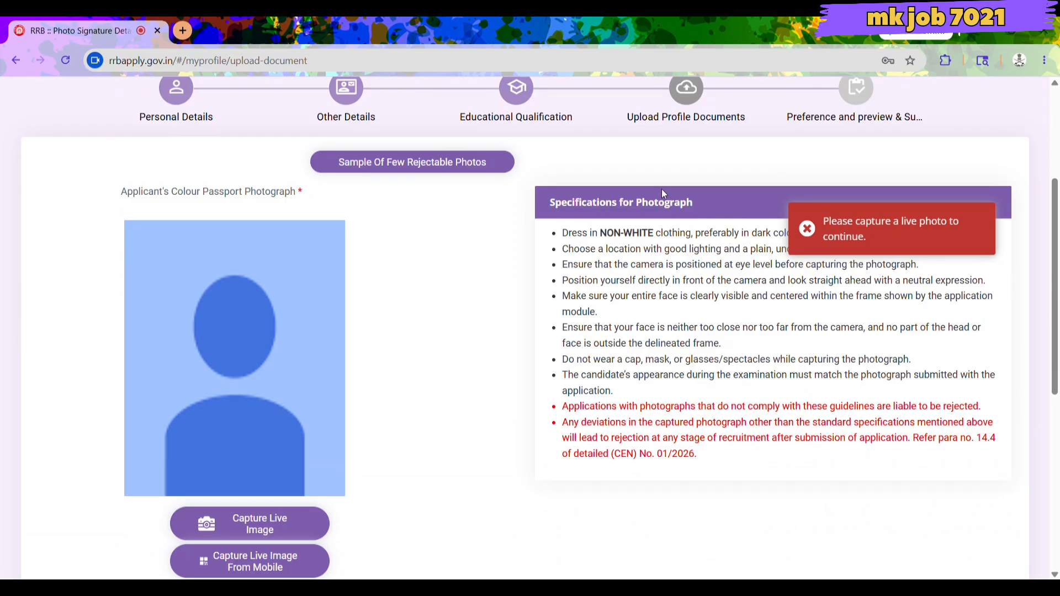
{"action": "left_click", "coordinate": [253, 510]}
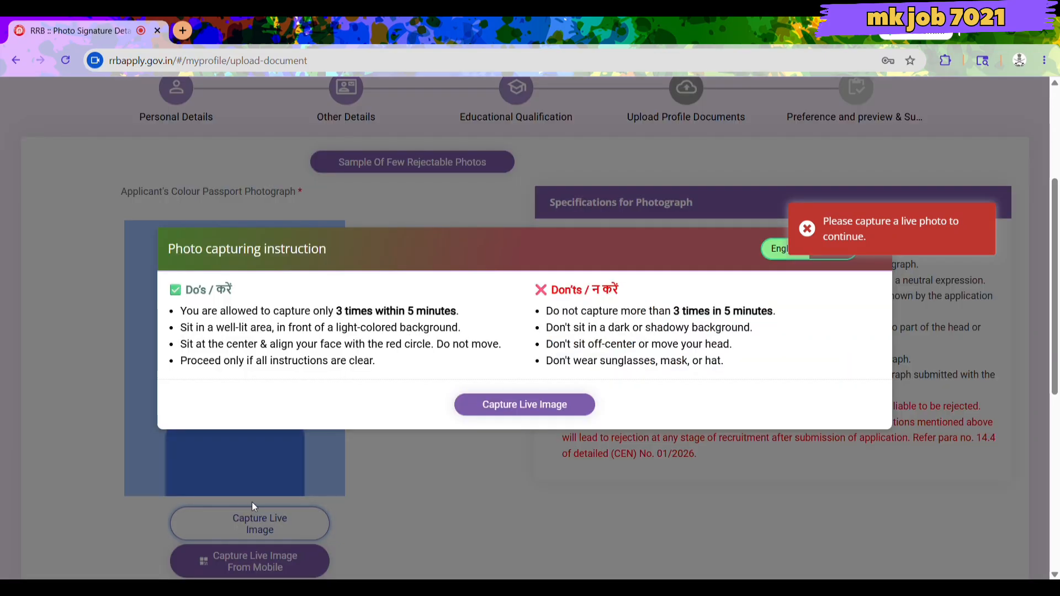
{"action": "left_click", "coordinate": [525, 405]}
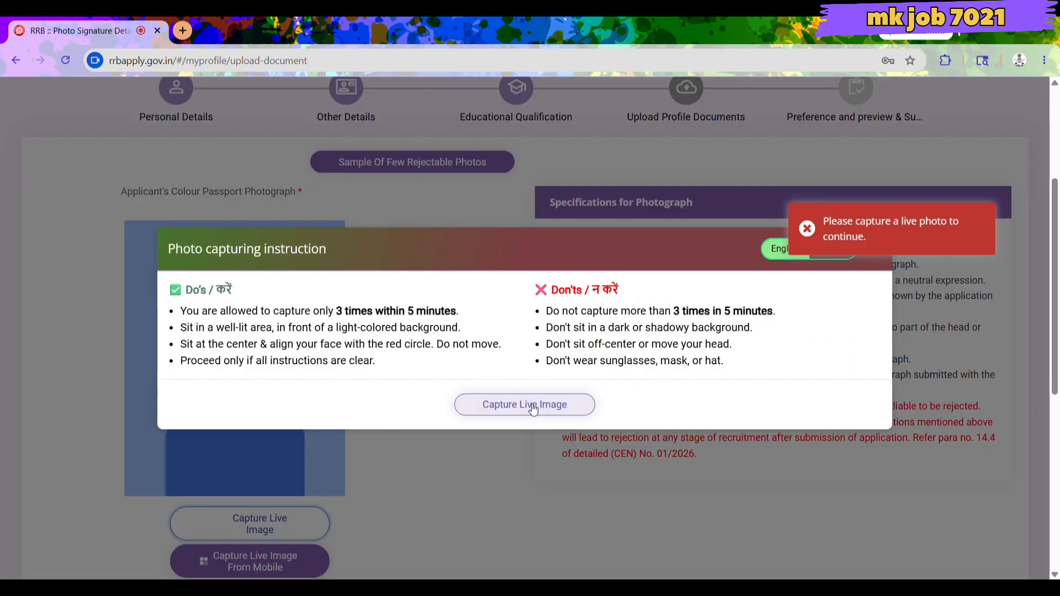
{"action": "left_click", "coordinate": [538, 332]}
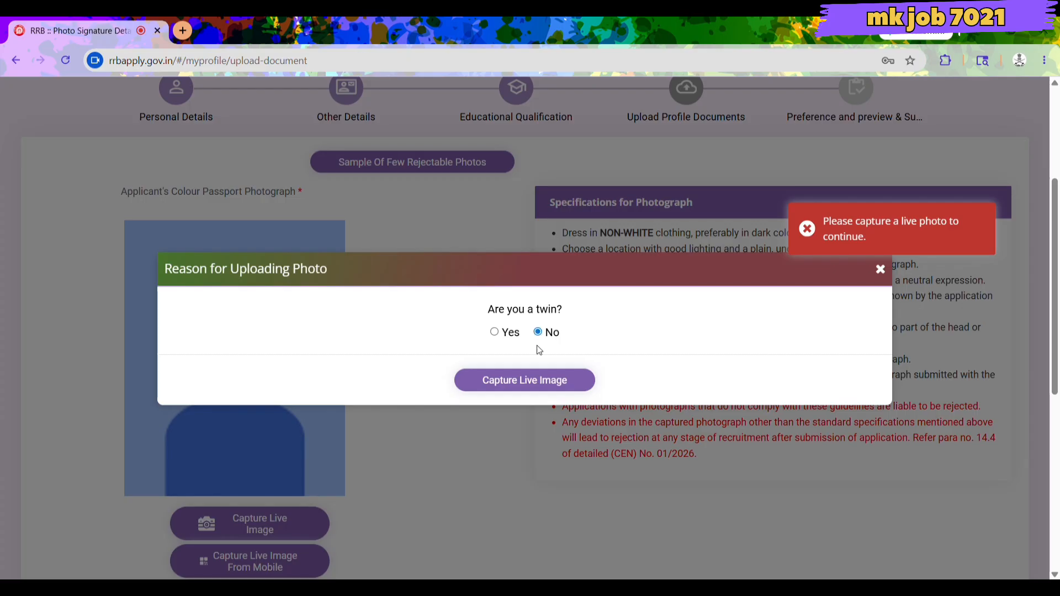
{"action": "left_click", "coordinate": [543, 381]}
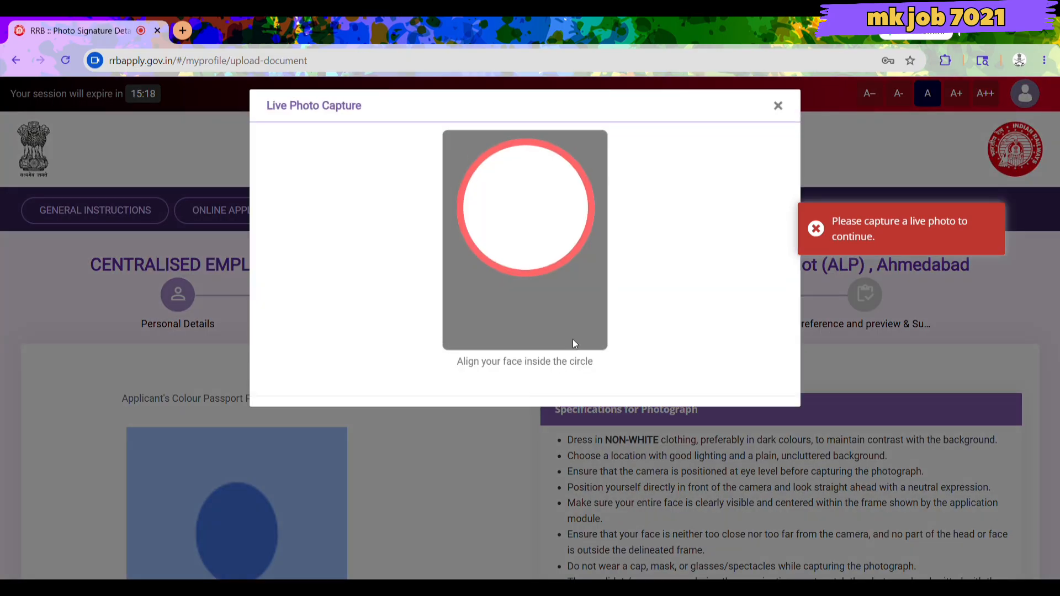